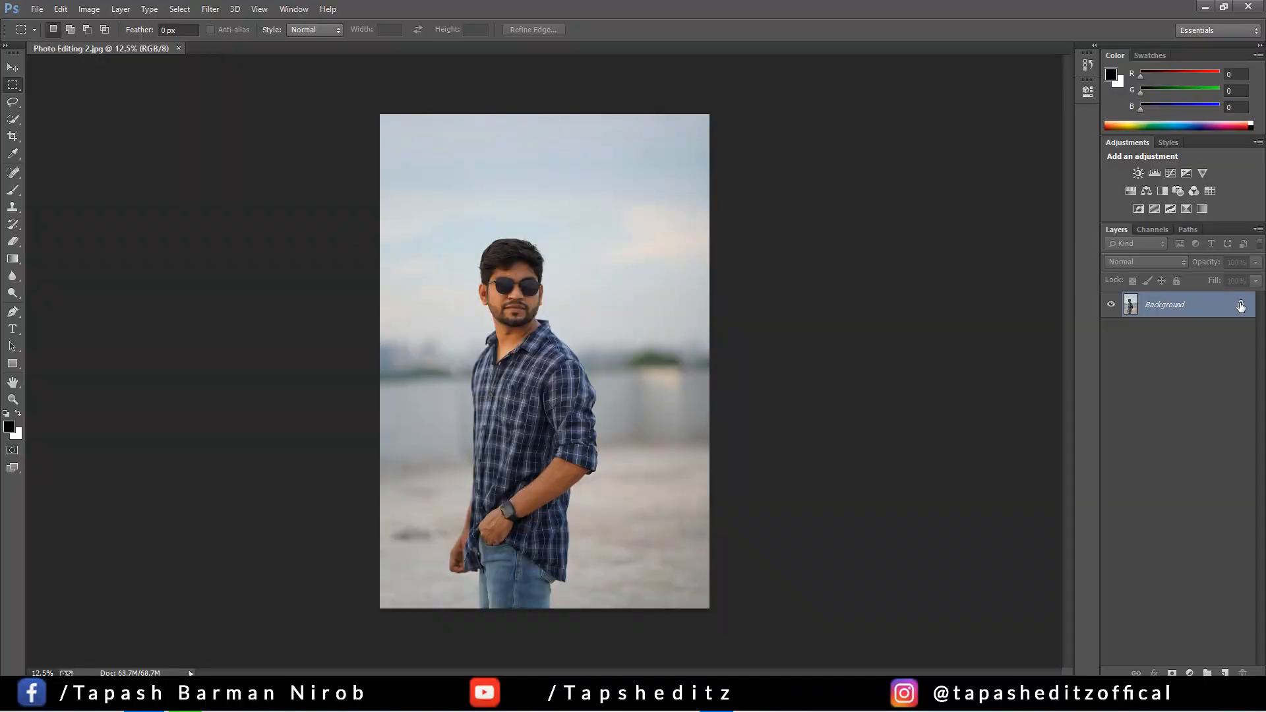
Duplicate the background layer and crop the photo to a nearly square frame from above the head to the waist
{"action": "left_click_drag", "start_coordinate": [1237, 307], "coordinate": [1225, 673]}
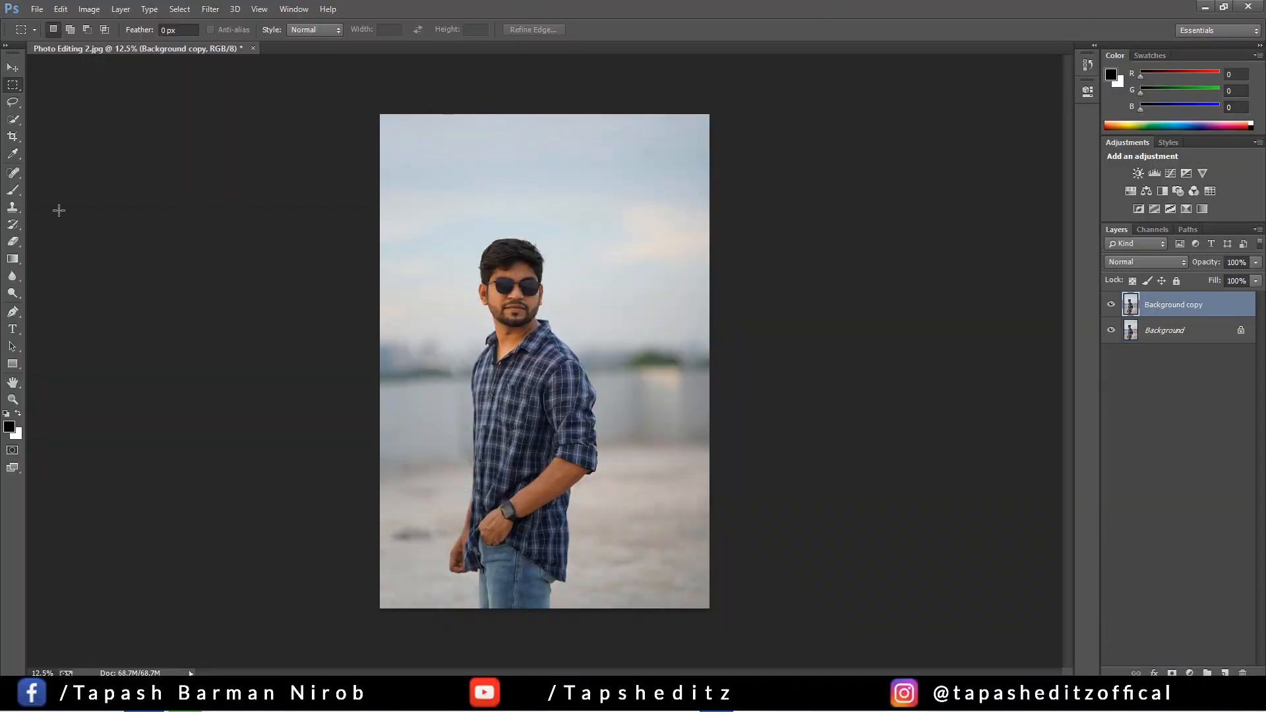
{"action": "left_click", "coordinate": [17, 137]}
{"action": "left_click", "coordinate": [18, 137]}
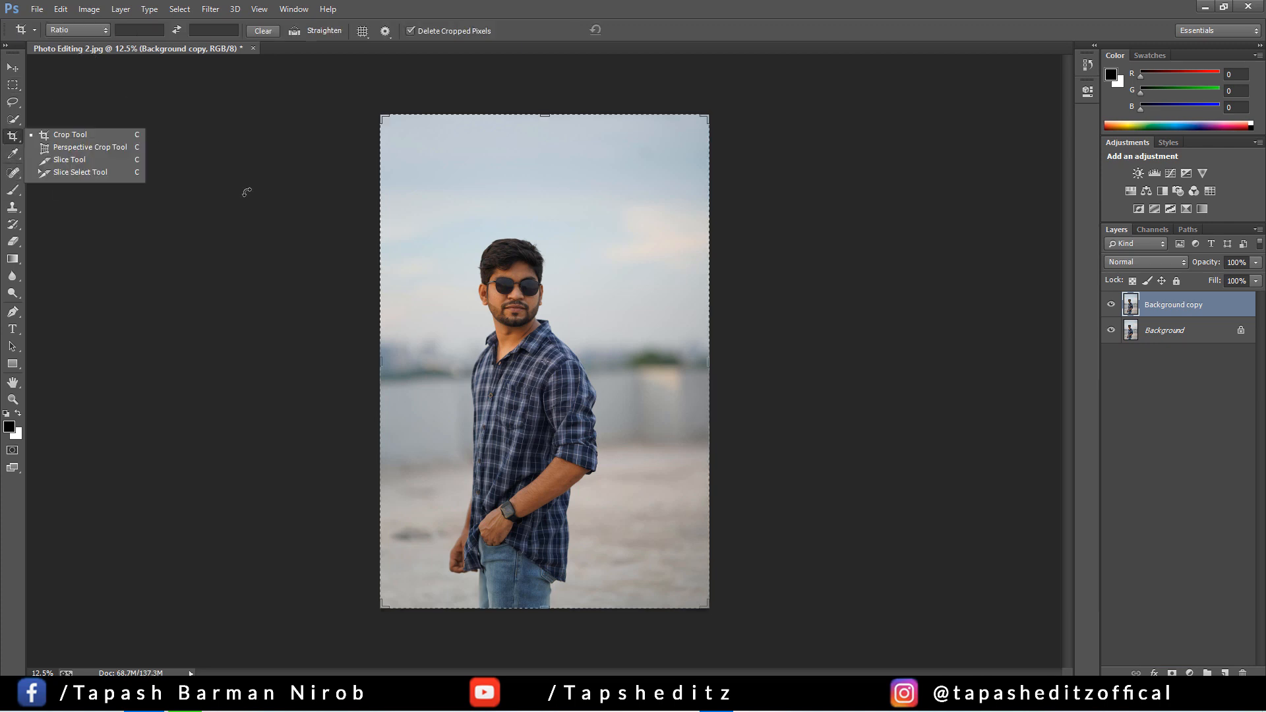
{"action": "left_click_drag", "start_coordinate": [393, 614], "coordinate": [387, 539]}
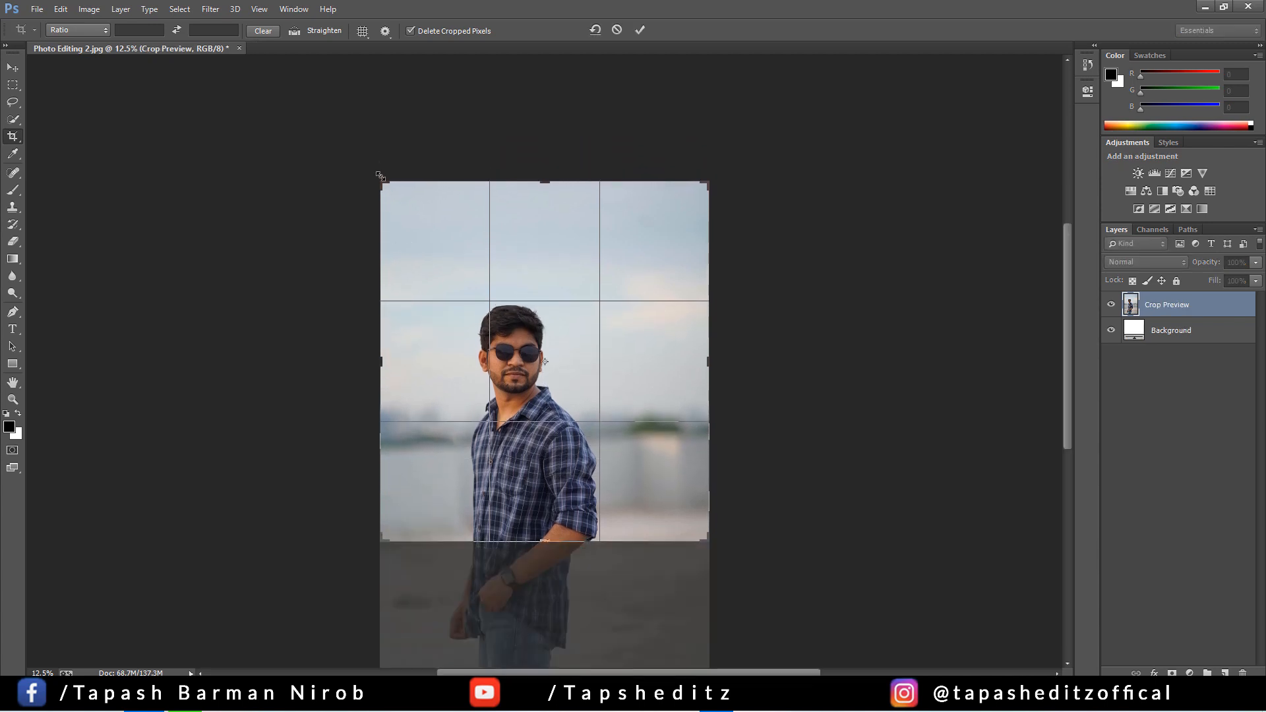
{"action": "left_click_drag", "start_coordinate": [381, 184], "coordinate": [382, 191]}
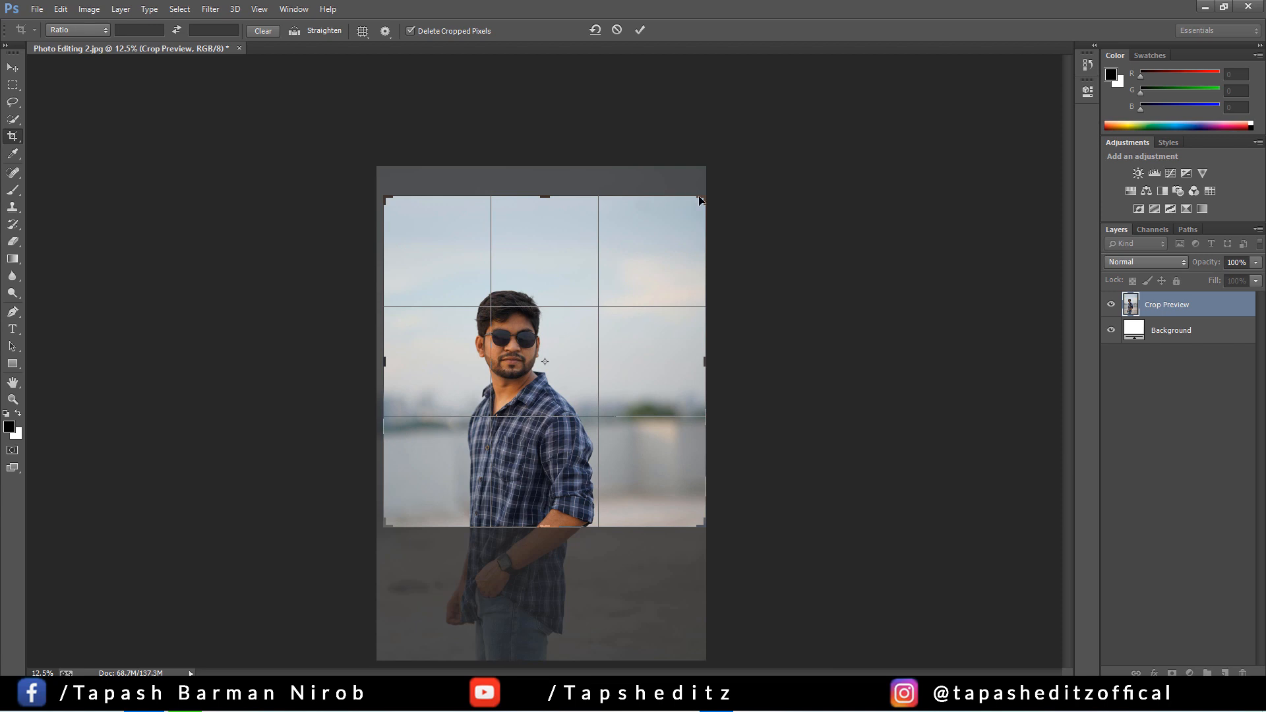
{"action": "left_click_drag", "start_coordinate": [701, 200], "coordinate": [697, 211]}
{"action": "left_click_drag", "start_coordinate": [387, 214], "coordinate": [383, 211]}
{"action": "key", "text": "Return"}
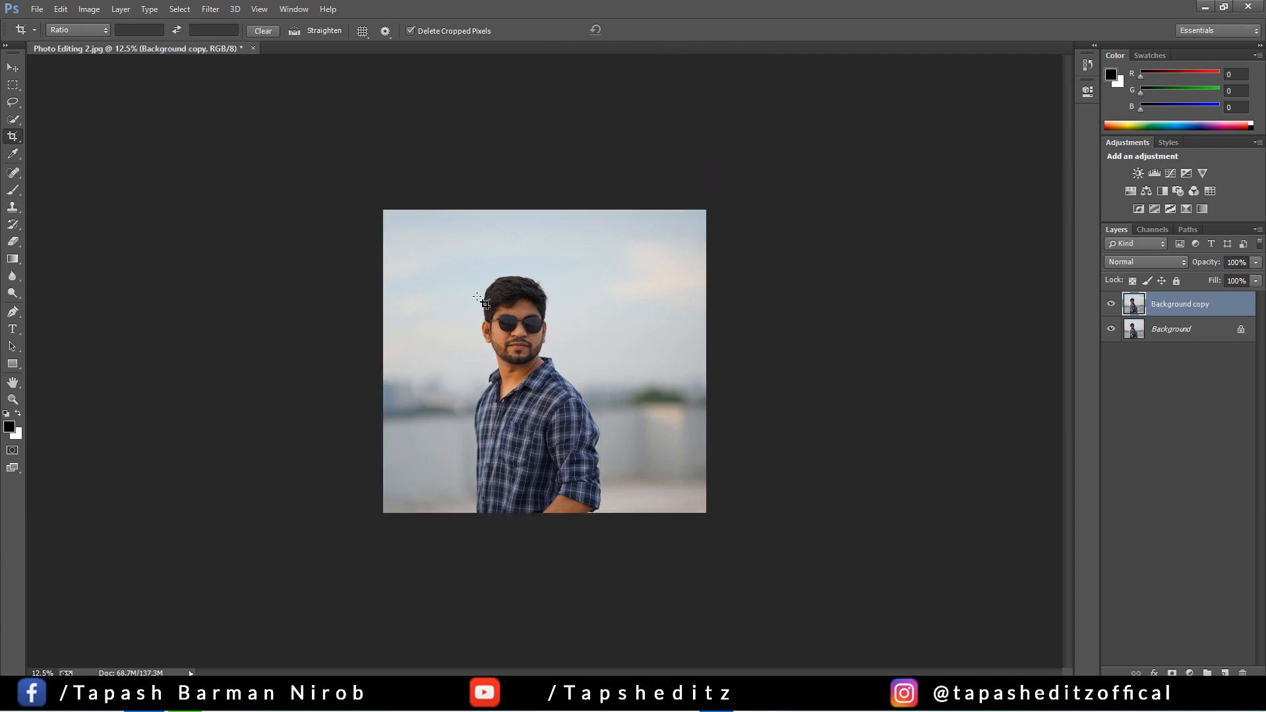
{"action": "key", "text": "ctrl+0"}
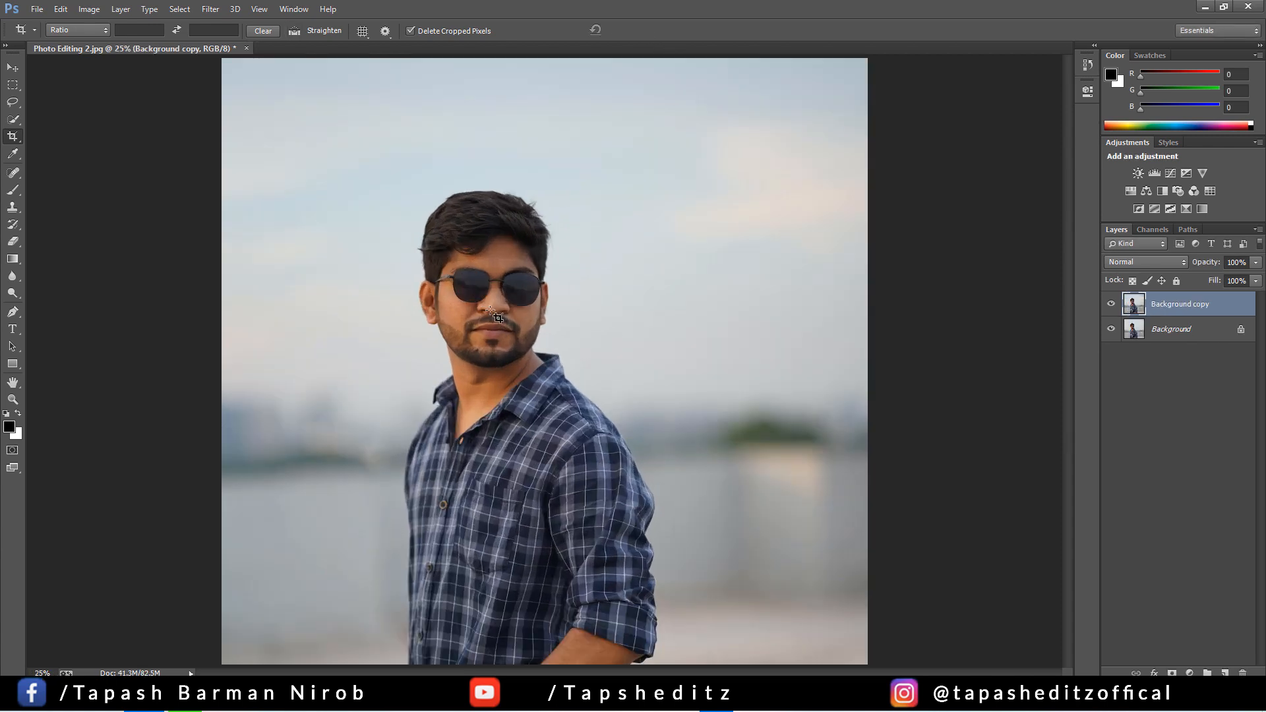
{"action": "key", "text": "ctrl+plus"}
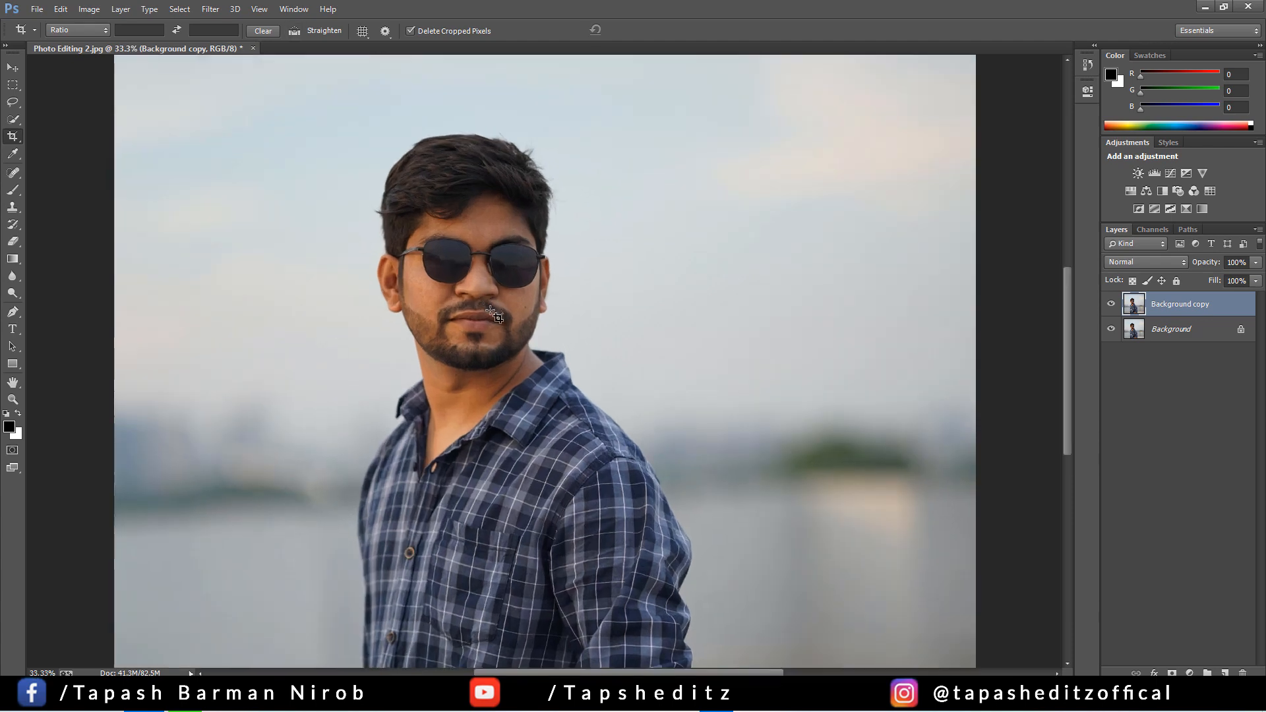
{"action": "scroll", "coordinate": [494, 317], "scroll_direction": "up", "scroll_amount": 3}
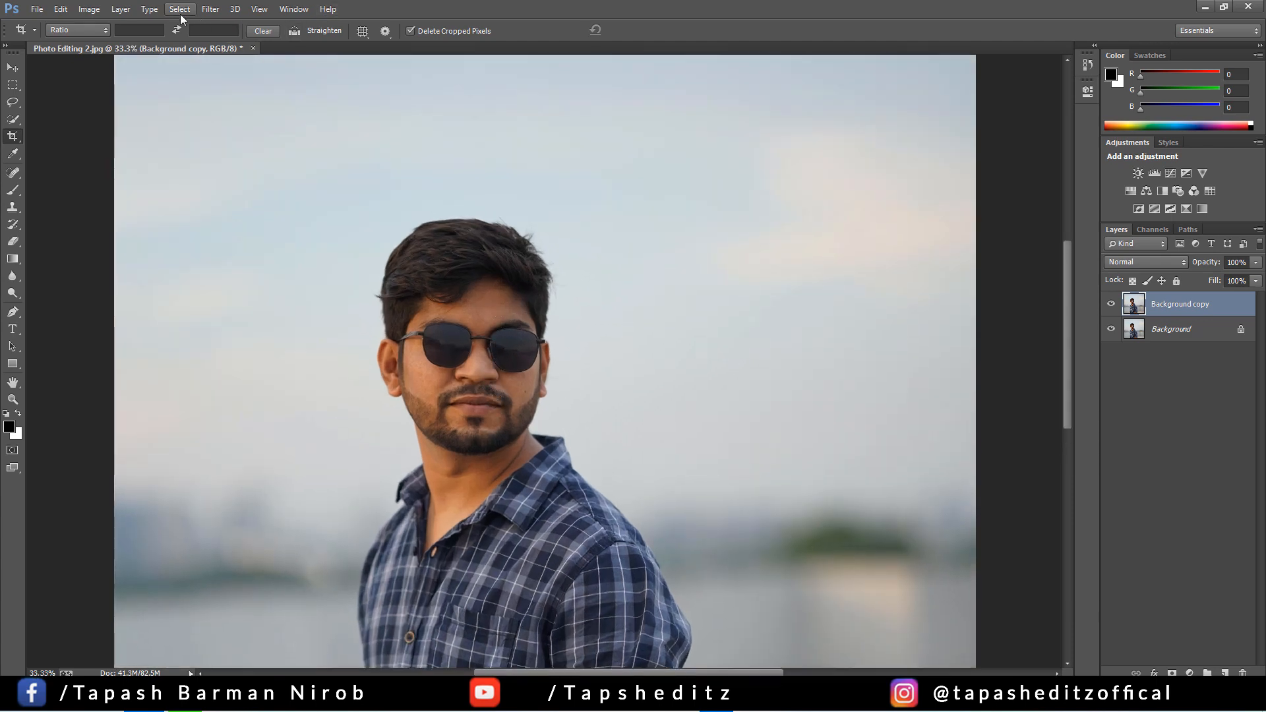
{"action": "left_click", "coordinate": [179, 9]}
{"action": "mouse_move", "coordinate": [210, 9]}
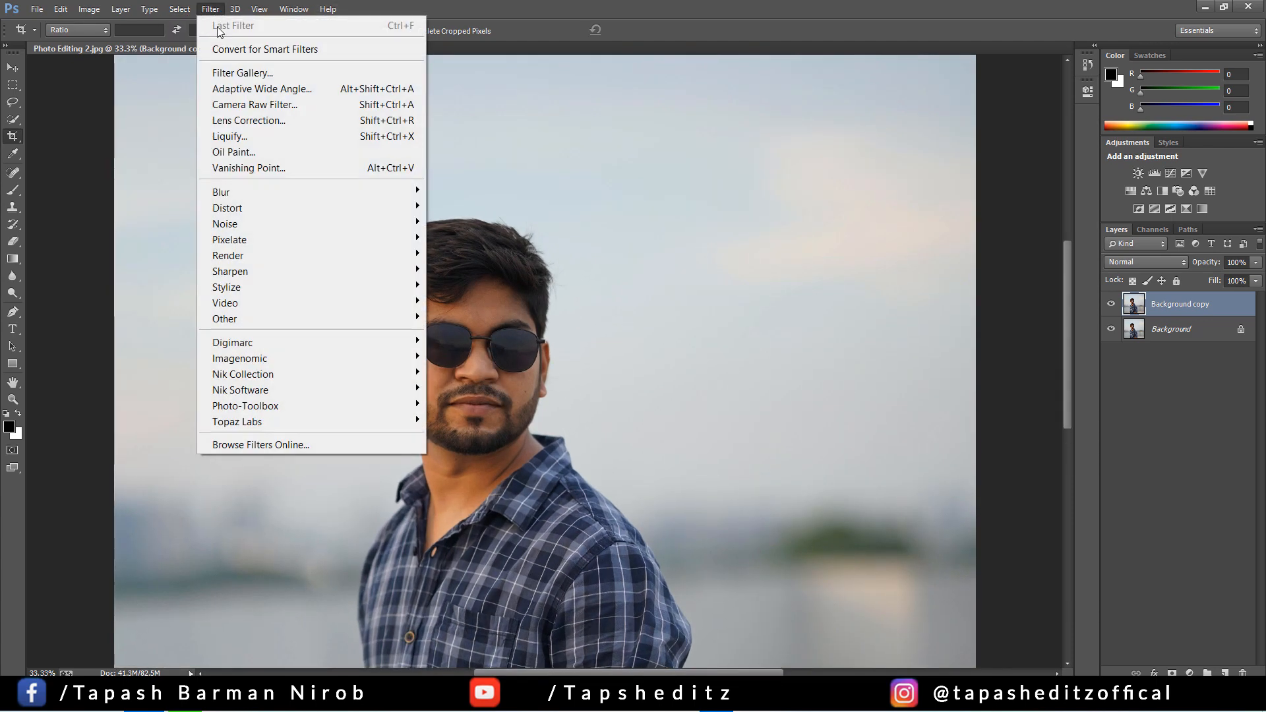
{"action": "left_click", "coordinate": [509, 6]}
Remove the mole on the cheek with the Content-Aware Spot Healing Brush and reduce the brush size to 7
{"action": "key", "text": "ctrl+plus"}
{"action": "key", "text": "ctrl+plus"}
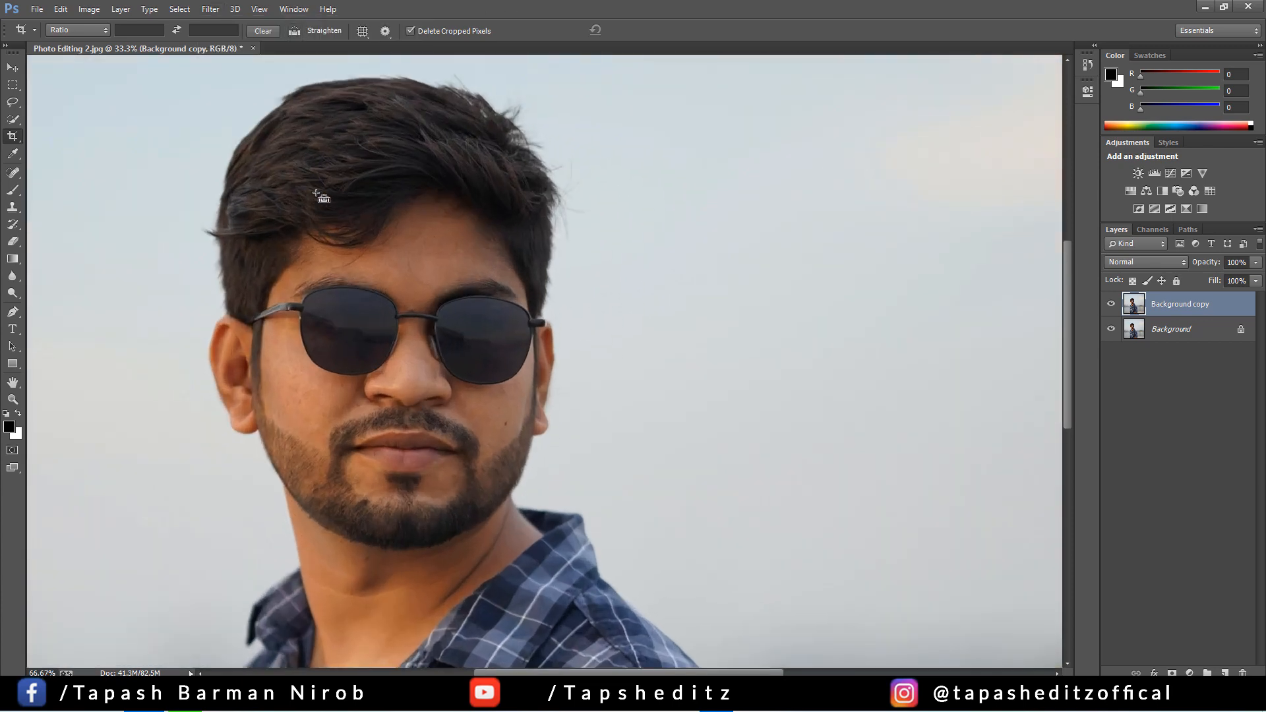
{"action": "left_click", "coordinate": [20, 172]}
{"action": "right_click", "coordinate": [19, 172]}
{"action": "left_click", "coordinate": [77, 172]}
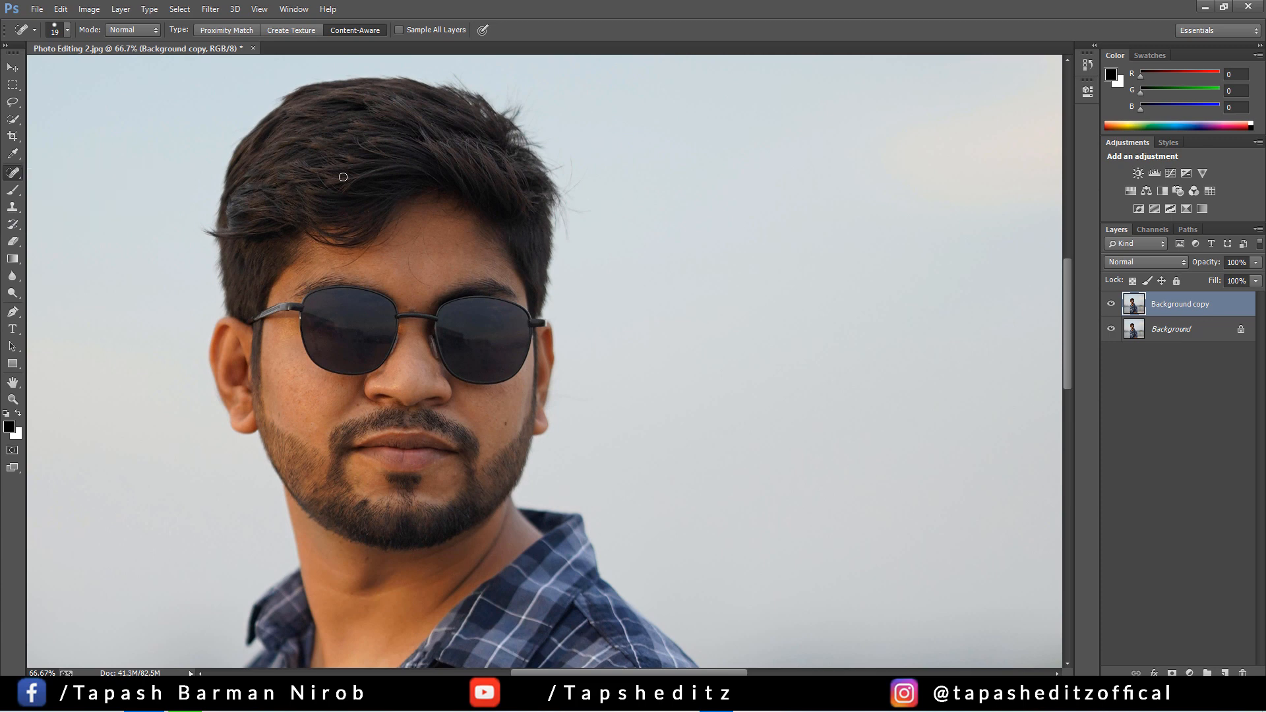
{"action": "scroll", "coordinate": [313, 245], "scroll_direction": "up", "scroll_amount": 1}
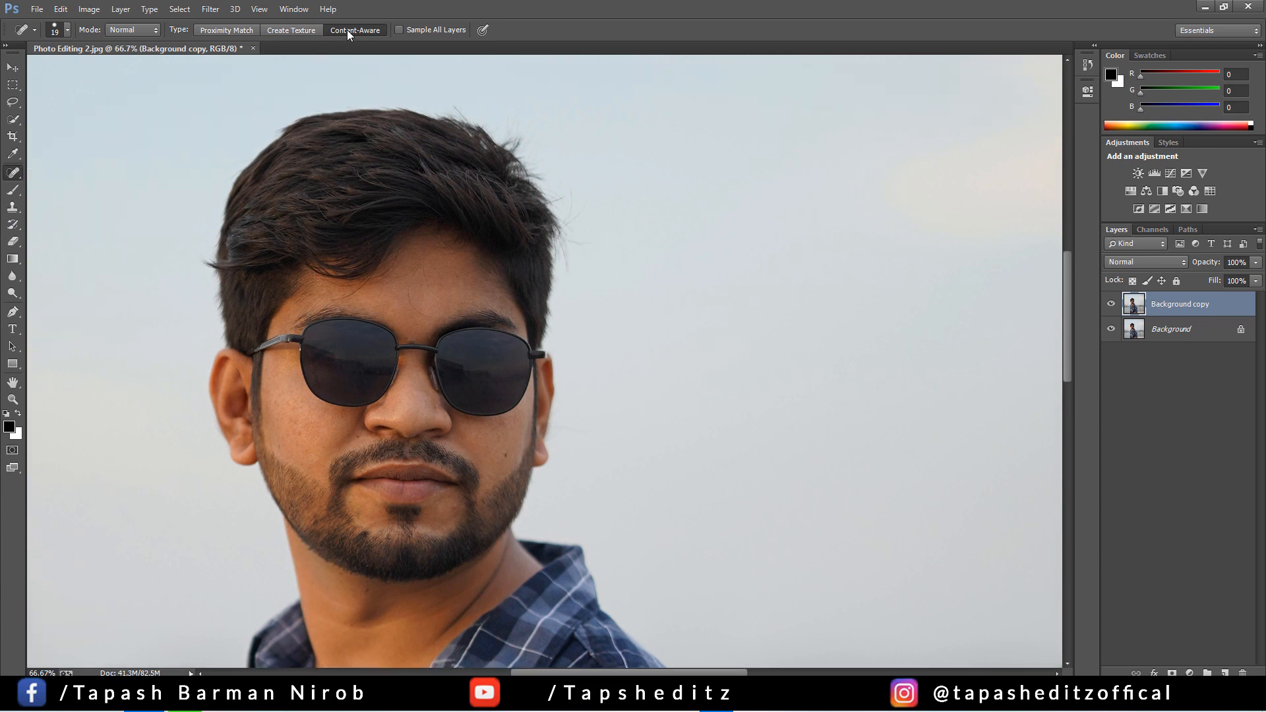
{"action": "key", "text": "ctrl+plus"}
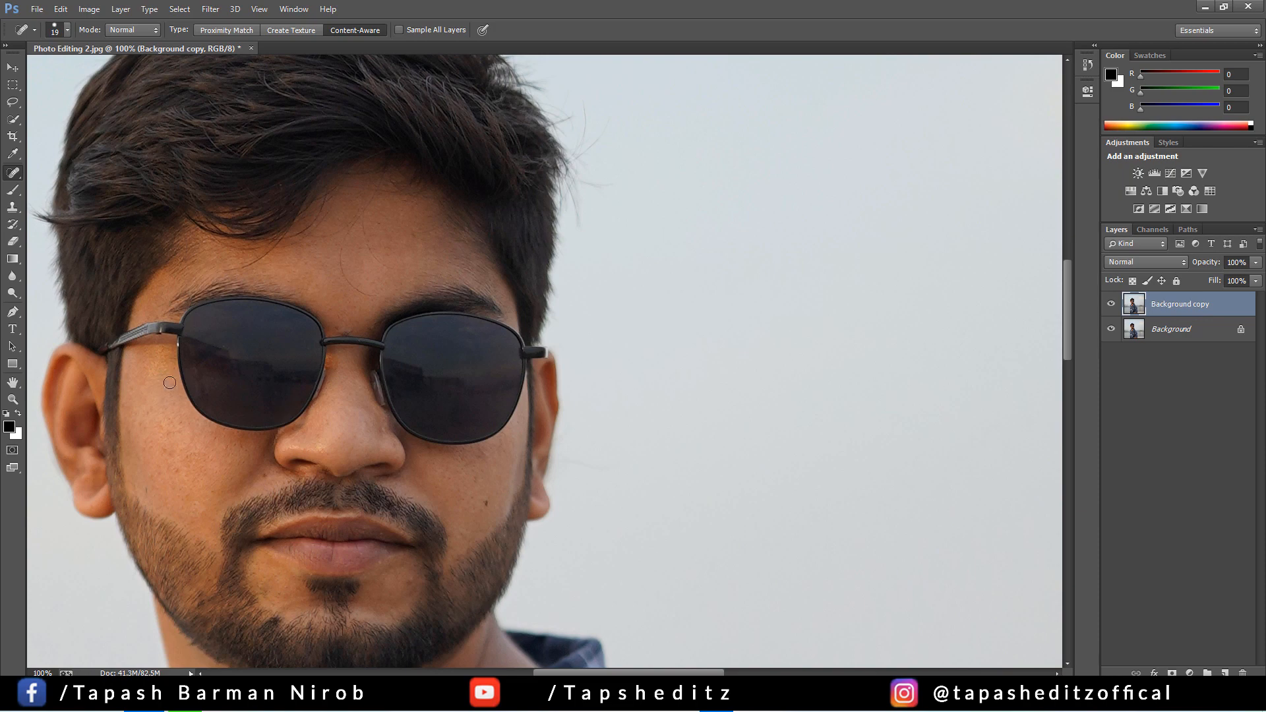
{"action": "key", "text": "ctrl+plus"}
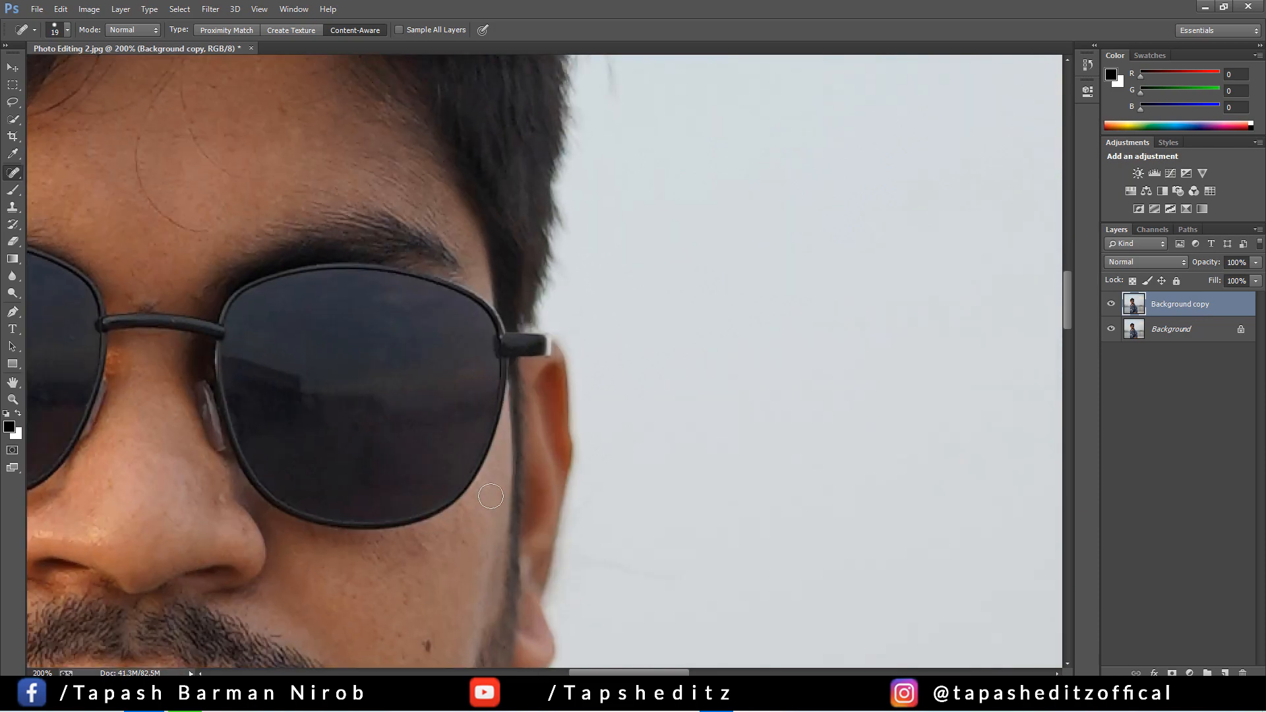
{"action": "scroll", "coordinate": [550, 652], "scroll_direction": "down", "scroll_amount": 2}
{"action": "mouse_move", "coordinate": [259, 500]}
{"action": "left_mouse_down"}
{"action": "mouse_move", "coordinate": [680, 503]}
{"action": "mouse_move", "coordinate": [668, 495]}
{"action": "left_mouse_up"}
{"action": "key", "text": "bracketleft"}
{"action": "key", "text": "bracketleft"}
{"action": "key", "text": "bracketleft"}
{"action": "key", "text": "bracketleft"}
{"action": "key", "text": "bracketleft"}
{"action": "key", "text": "bracketleft"}
{"action": "key", "text": "bracketleft"}
{"action": "key", "text": "bracketleft"}
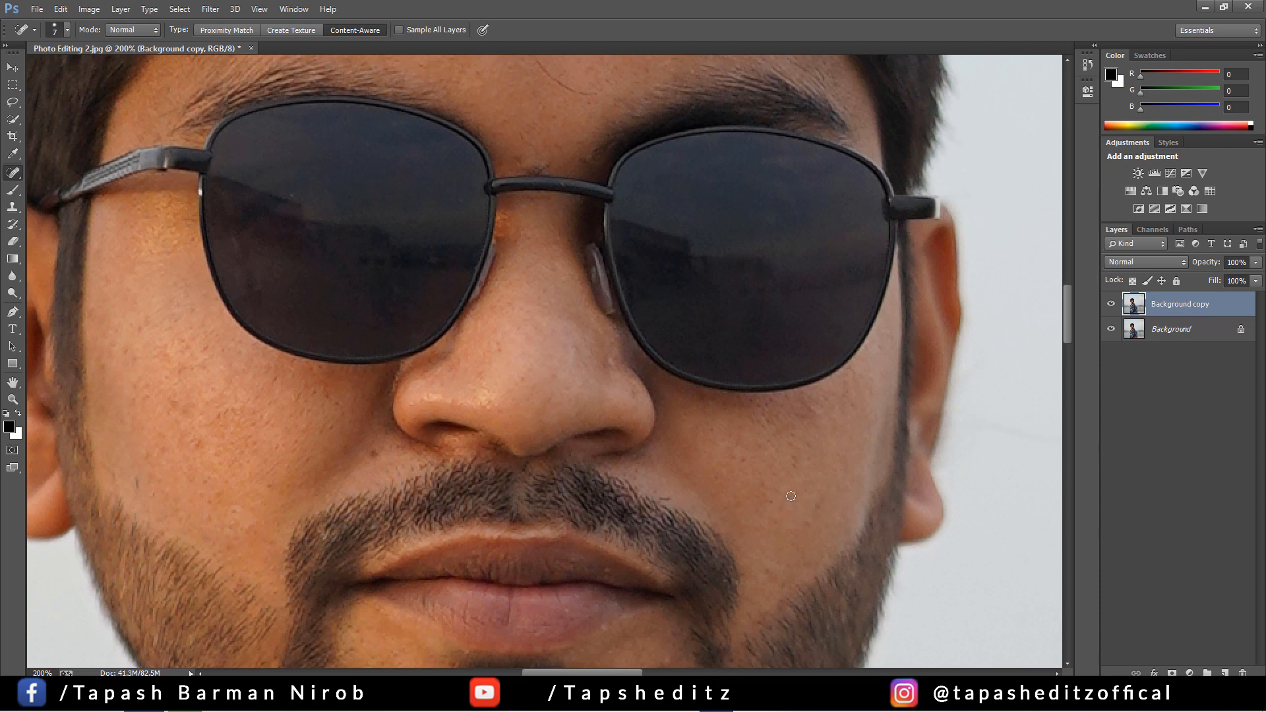
Heal the stray hairs and blemishes across the forehead with the Spot Healing Brush
{"action": "scroll", "coordinate": [168, 406], "scroll_direction": "up", "scroll_amount": 2}
{"action": "left_click_drag", "start_coordinate": [598, 282], "coordinate": [590, 76]}
{"action": "left_click_drag", "start_coordinate": [569, 141], "coordinate": [663, 231]}
{"action": "left_click_drag", "start_coordinate": [470, 167], "coordinate": [567, 112]}
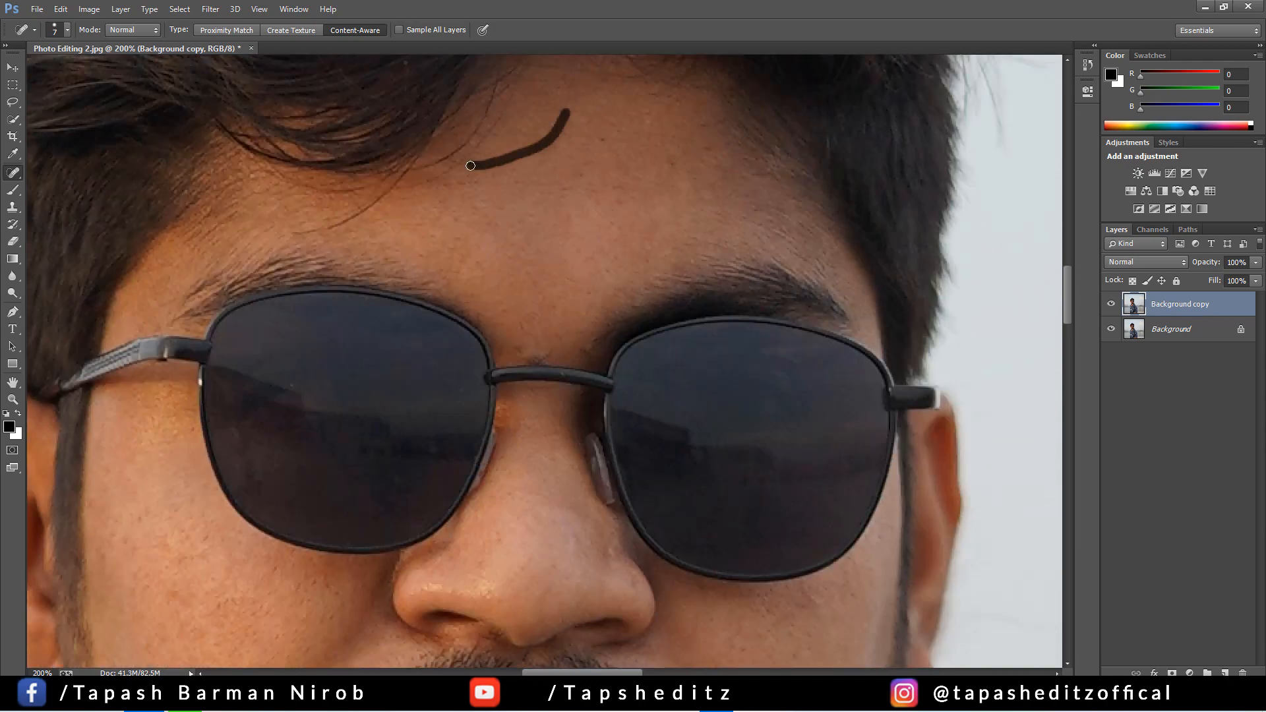
{"action": "scroll", "coordinate": [567, 115], "scroll_direction": "up", "scroll_amount": 1}
{"action": "left_click_drag", "start_coordinate": [600, 153], "coordinate": [614, 128]}
{"action": "left_click_drag", "start_coordinate": [404, 262], "coordinate": [296, 315]}
{"action": "left_click_drag", "start_coordinate": [416, 265], "coordinate": [387, 271]}
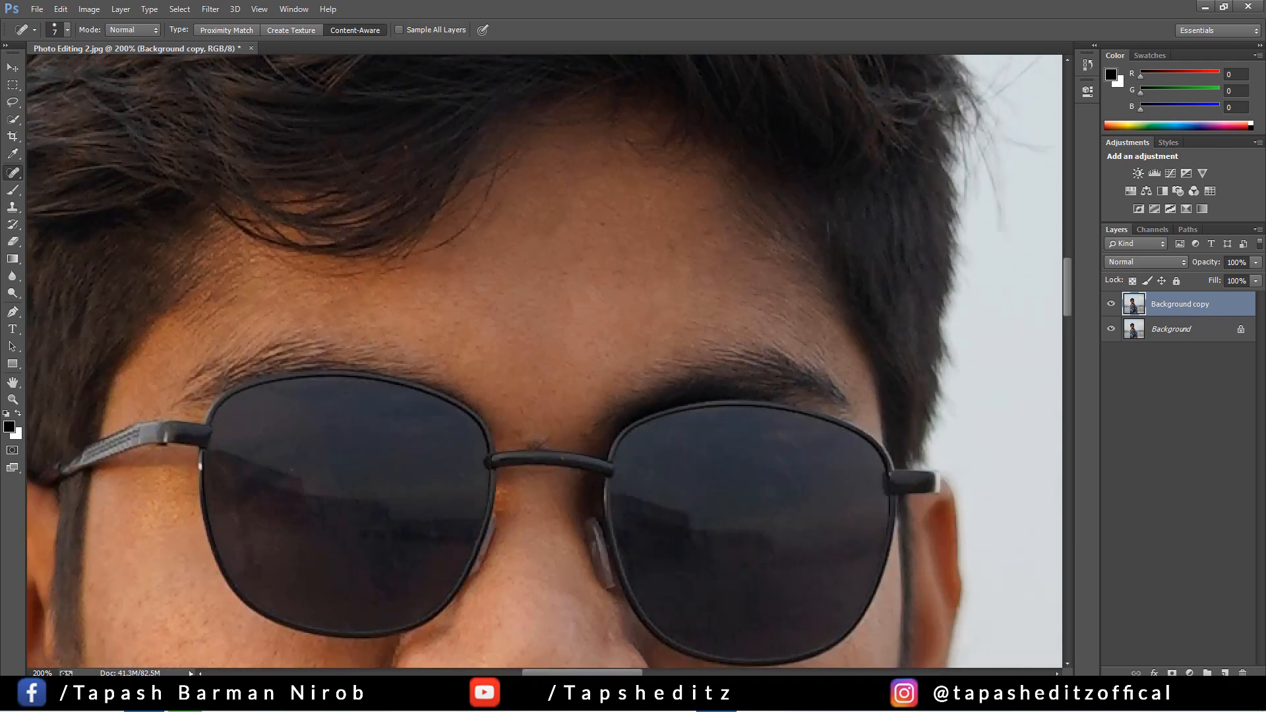
{"action": "scroll", "coordinate": [593, 297], "scroll_direction": "down", "scroll_amount": 1}
{"action": "scroll", "coordinate": [771, 474], "scroll_direction": "up", "scroll_amount": 2}
{"action": "scroll", "coordinate": [565, 402], "scroll_direction": "down", "scroll_amount": 2}
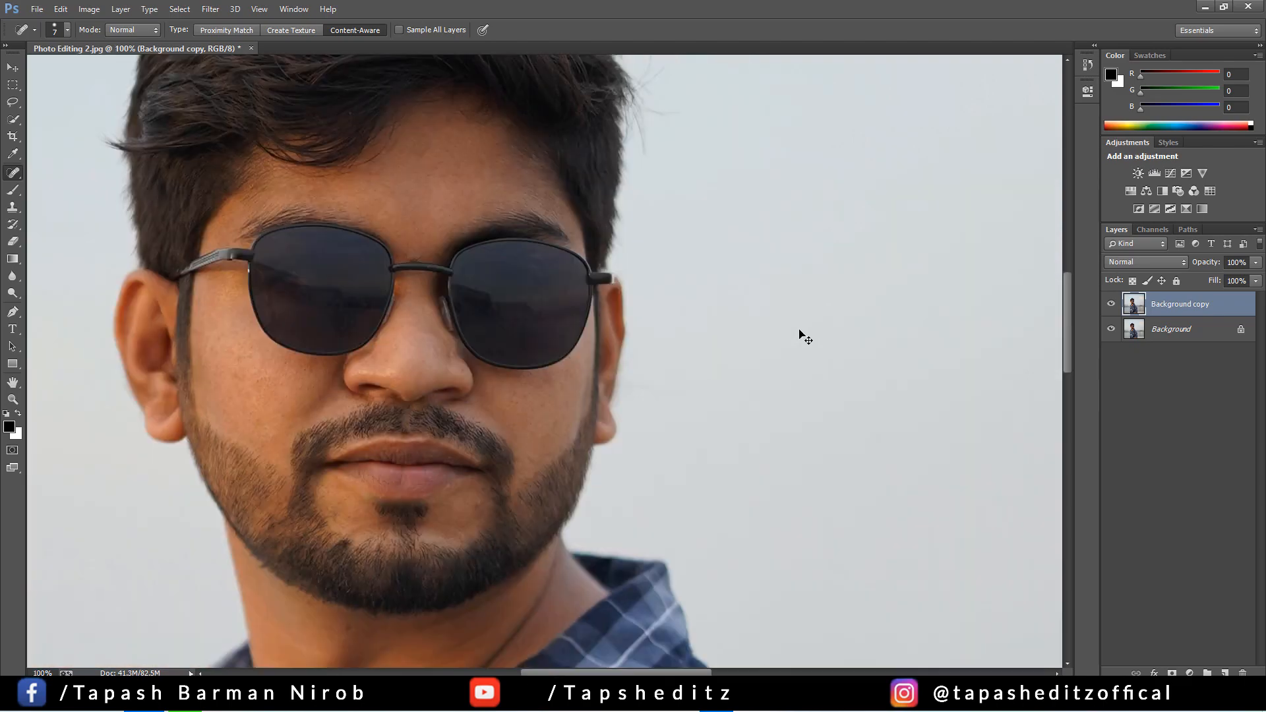
Apply the Camera Raw Filter to the copied photo layer
{"action": "scroll", "coordinate": [593, 475], "scroll_direction": "up", "scroll_amount": 1}
{"action": "scroll", "coordinate": [416, 509], "scroll_direction": "down", "scroll_amount": 4}
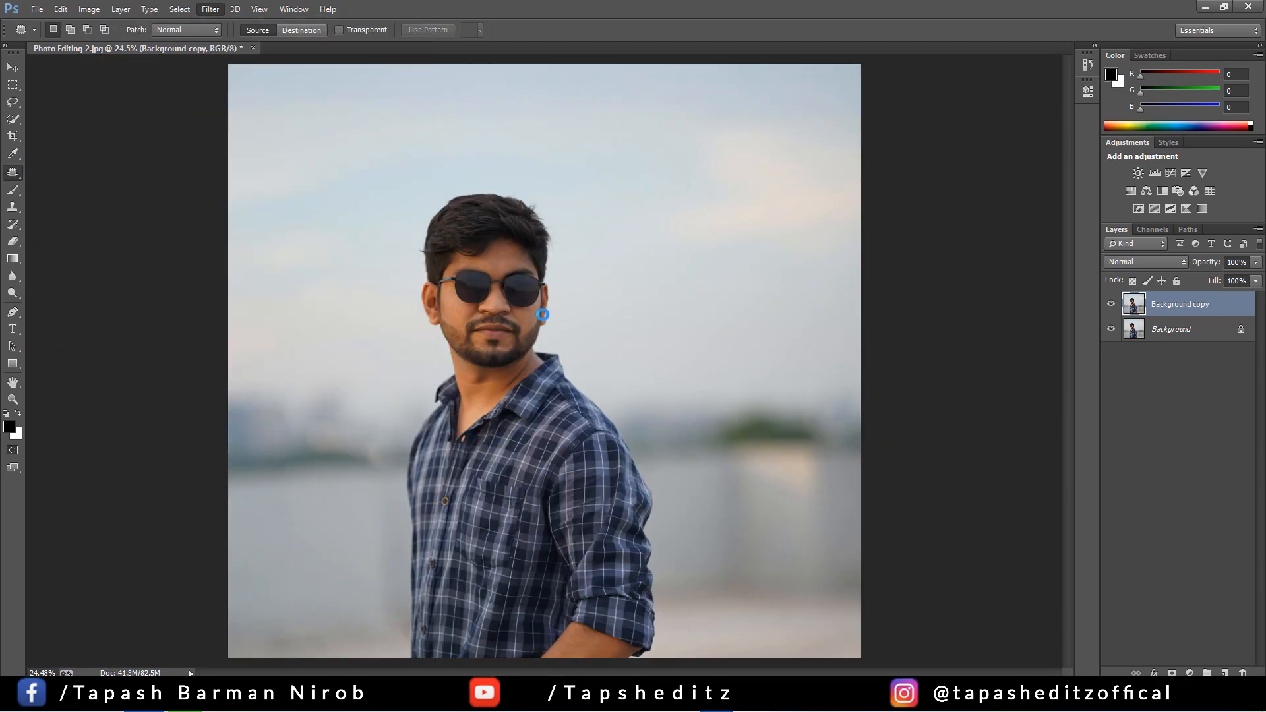
{"action": "key", "text": "ctrl+shift+a"}
Heal the remaining stray hairs below the hairline on the forehead with the Spot Healing Brush
{"action": "scroll", "coordinate": [537, 256], "scroll_direction": "up", "scroll_amount": 6}
{"action": "left_click_drag", "start_coordinate": [384, 370], "coordinate": [796, 420]}
{"action": "right_click", "coordinate": [14, 174]}
{"action": "left_click", "coordinate": [69, 174]}
{"action": "left_click_drag", "start_coordinate": [506, 285], "coordinate": [440, 340]}
{"action": "left_click_drag", "start_coordinate": [427, 353], "coordinate": [406, 361]}
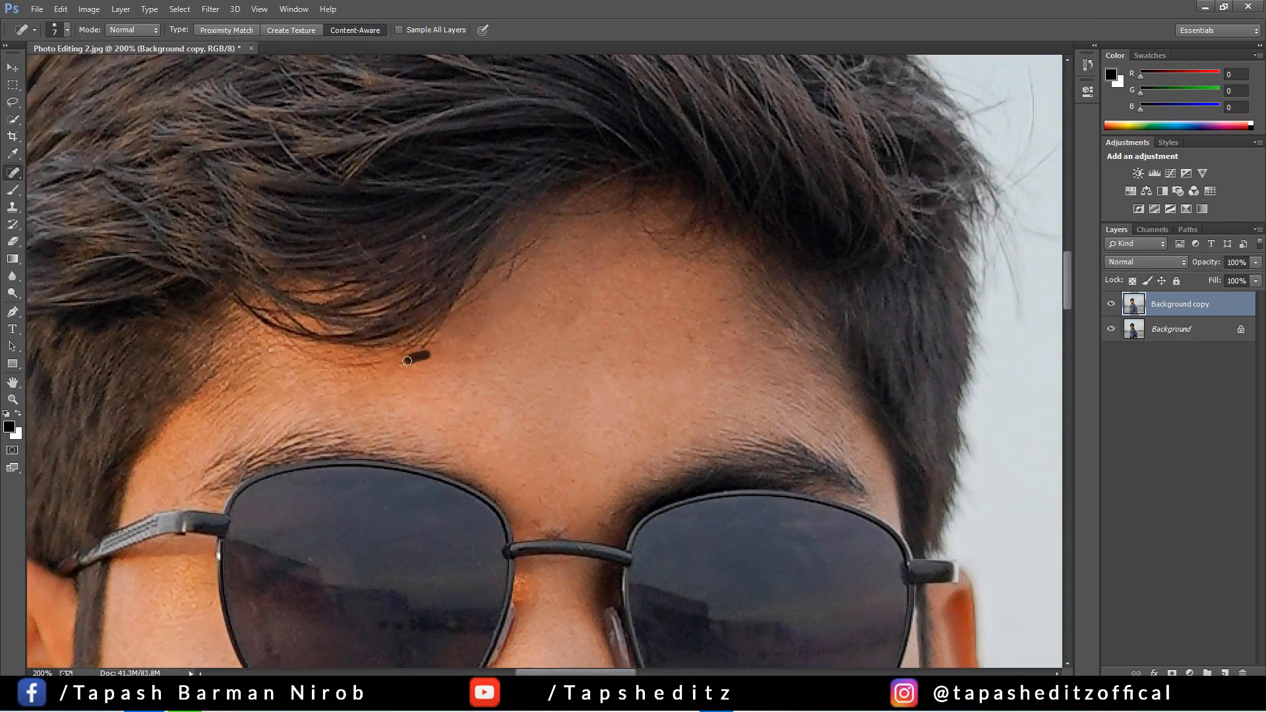
{"action": "left_click", "coordinate": [471, 332]}
Duplicate the retouched layer and open the Imagenomic Portraiture filter on the new copy
{"action": "key", "text": "ctrl+0"}
{"action": "left_click_drag", "start_coordinate": [1184, 307], "coordinate": [1224, 673]}
{"action": "left_click", "coordinate": [210, 9]}
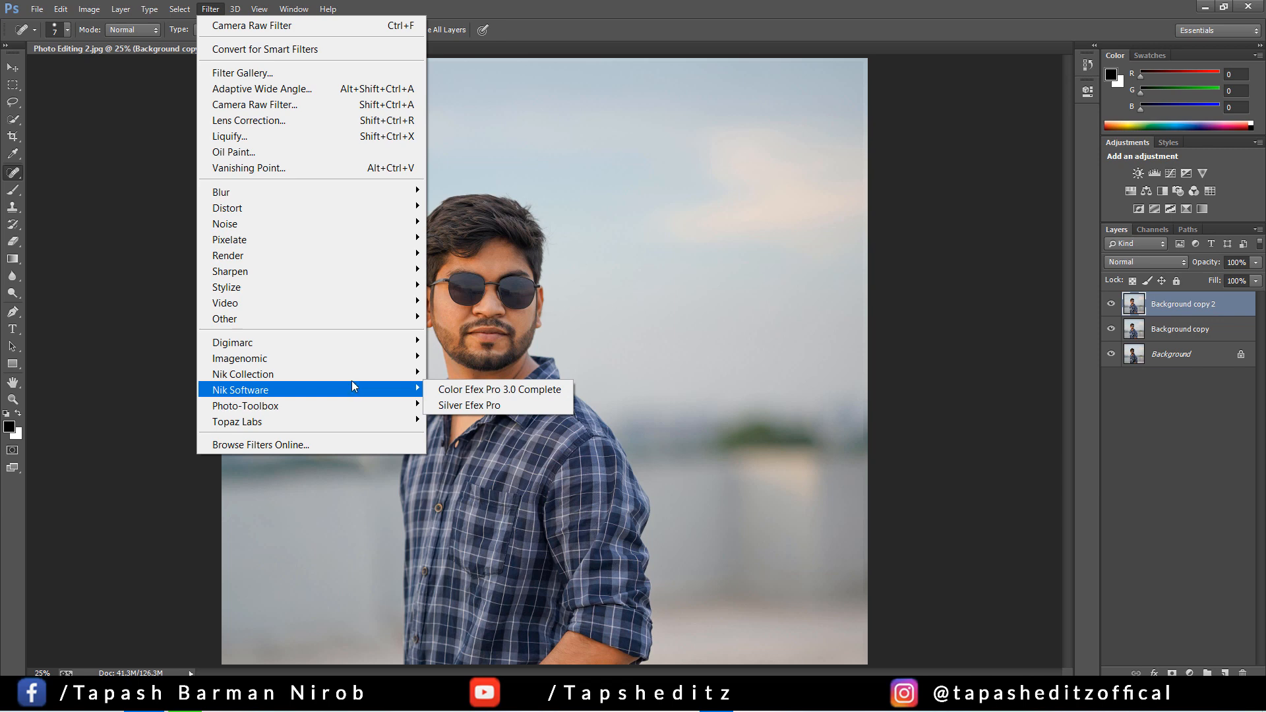
{"action": "mouse_move", "coordinate": [354, 359]}
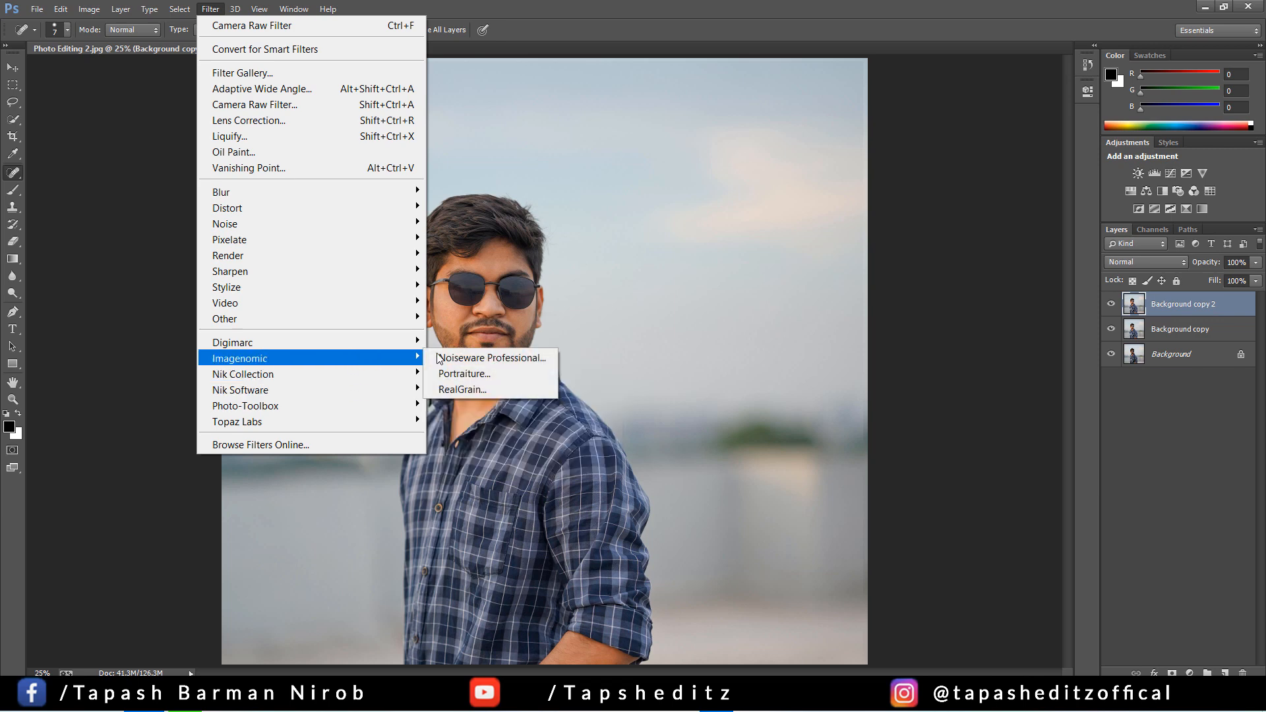
{"action": "left_click", "coordinate": [488, 374]}
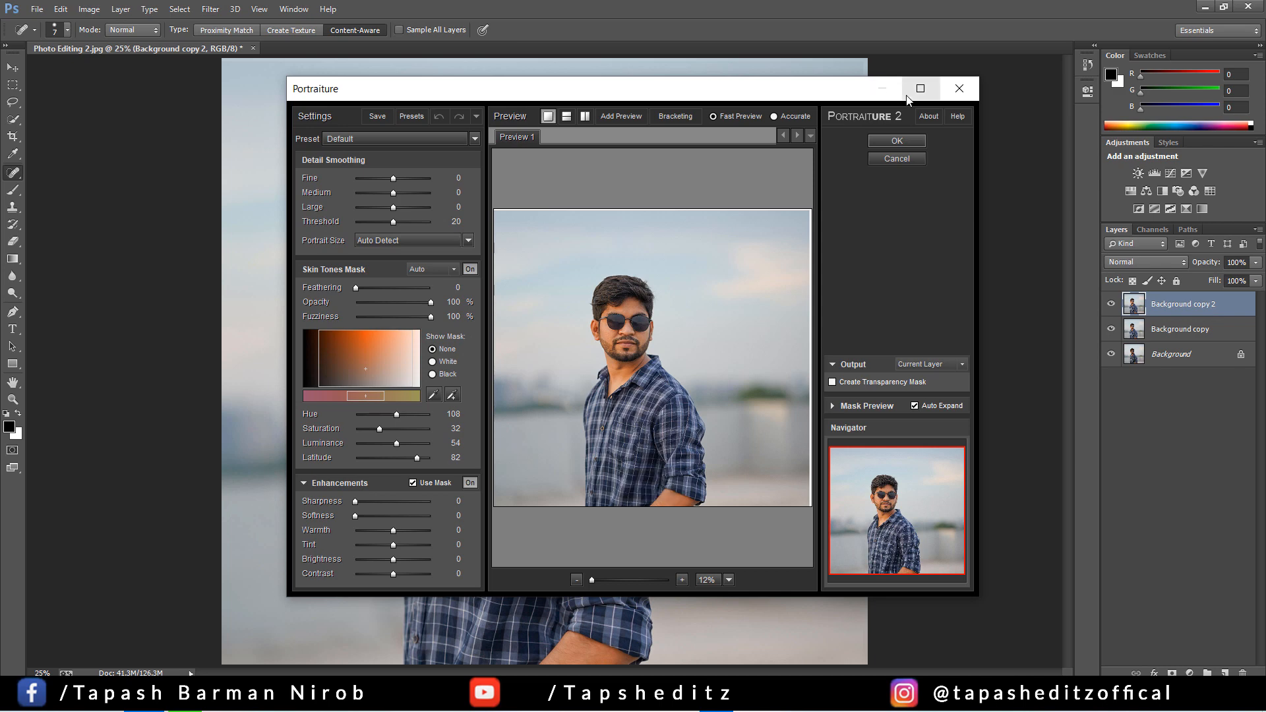
{"action": "left_click", "coordinate": [912, 88]}
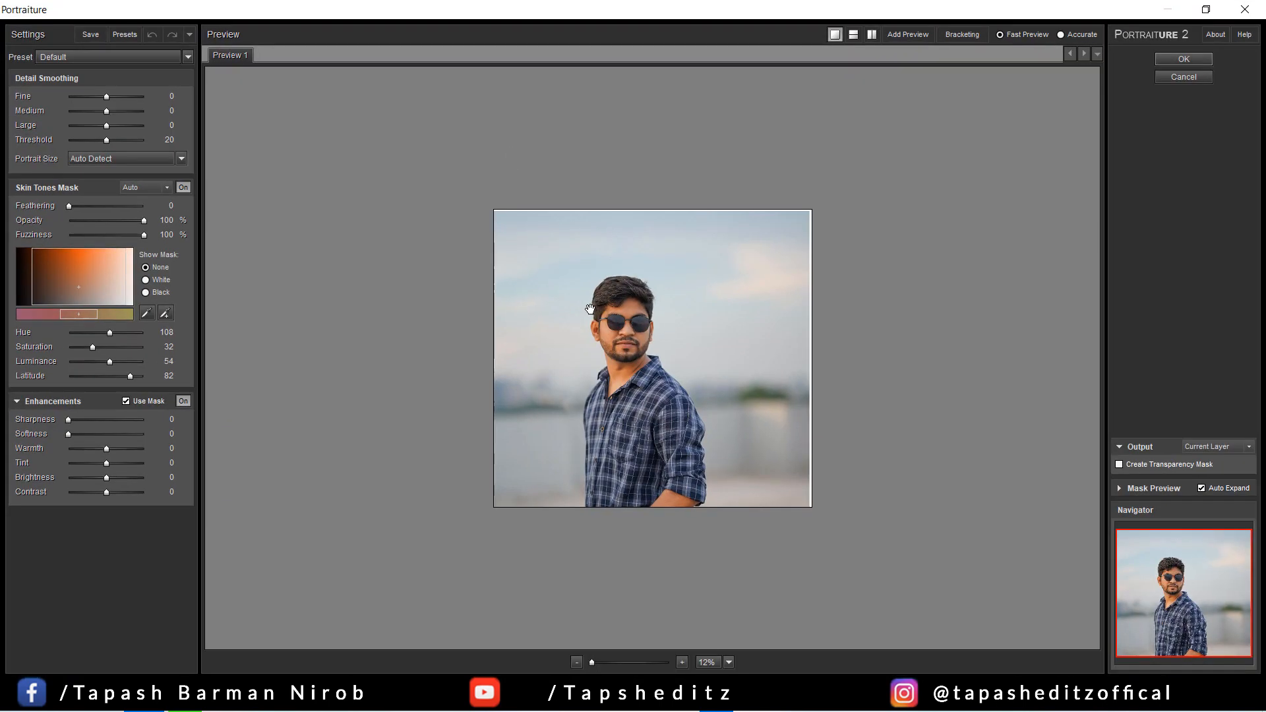
Set Portraiture's Fine detail smoothing to +4 and its Sharpness enhancement to 6, checking the face at 100%
{"action": "left_click", "coordinate": [593, 310]}
{"action": "key", "text": "ctrl+plus"}
{"action": "key", "text": "ctrl+plus"}
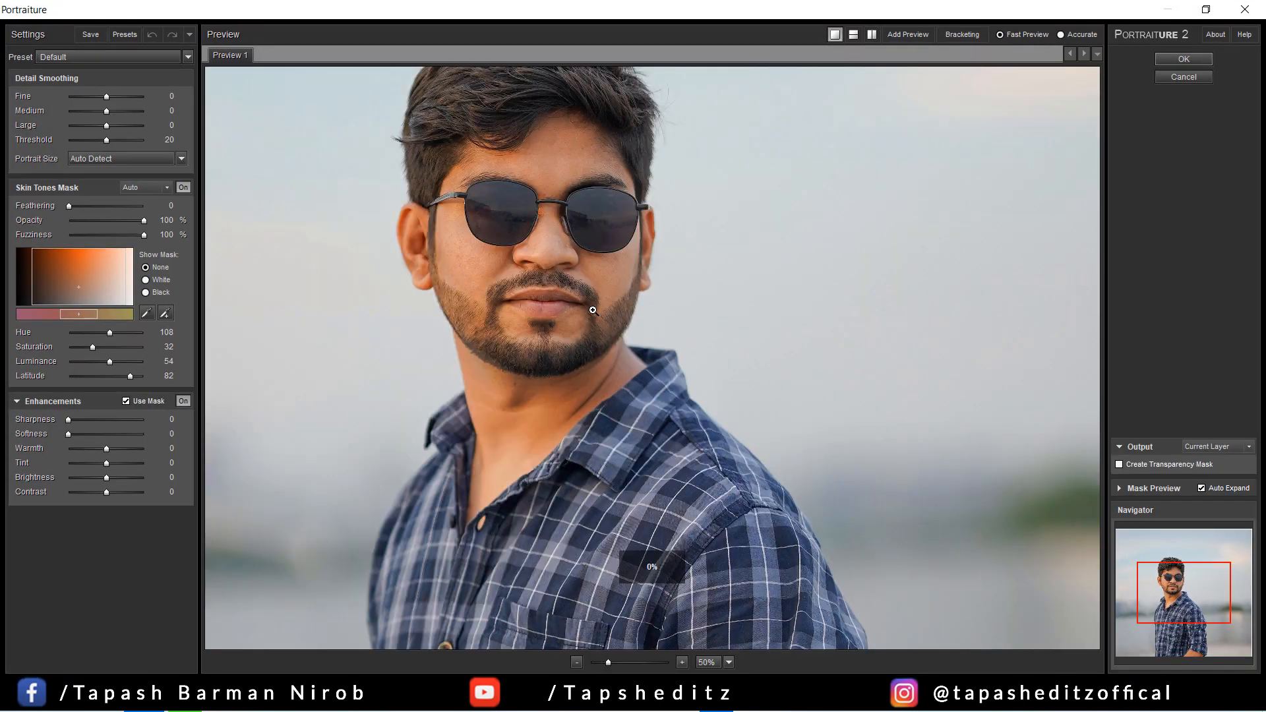
{"action": "scroll", "coordinate": [581, 325], "scroll_direction": "up", "scroll_amount": 5}
{"action": "scroll", "coordinate": [643, 518], "scroll_direction": "down", "scroll_amount": 6}
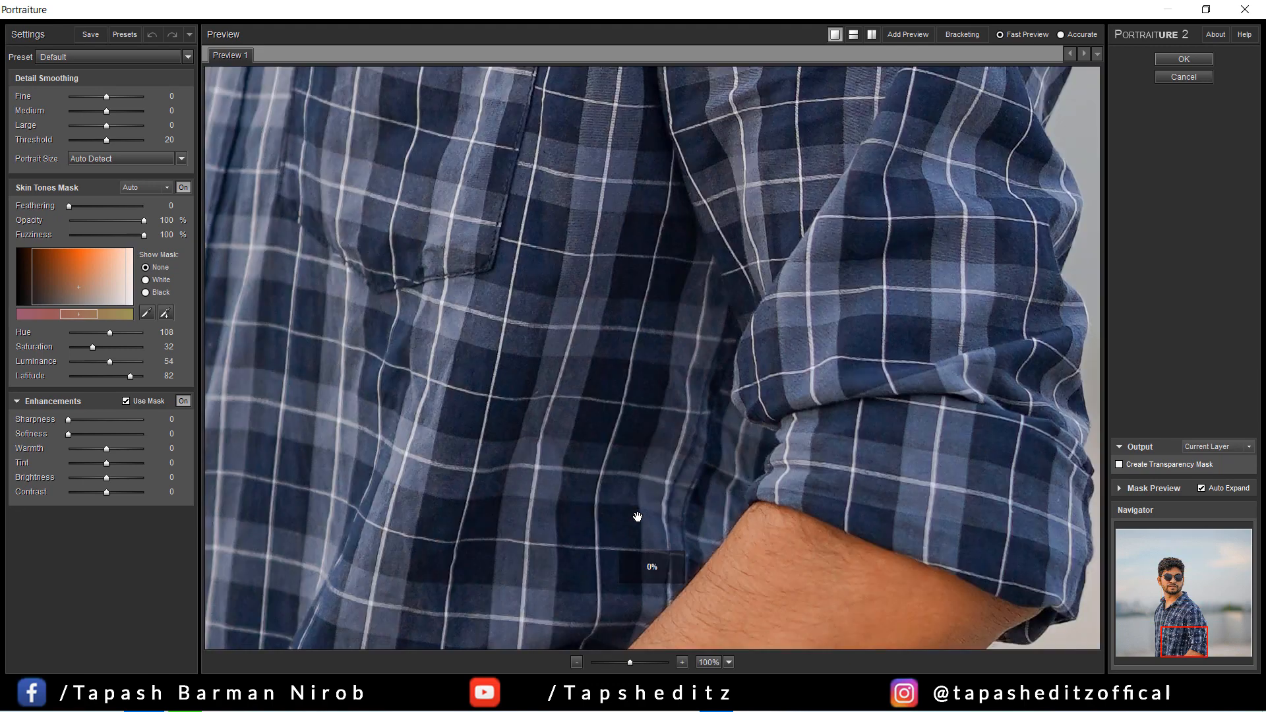
{"action": "scroll", "coordinate": [660, 219], "scroll_direction": "up", "scroll_amount": 5}
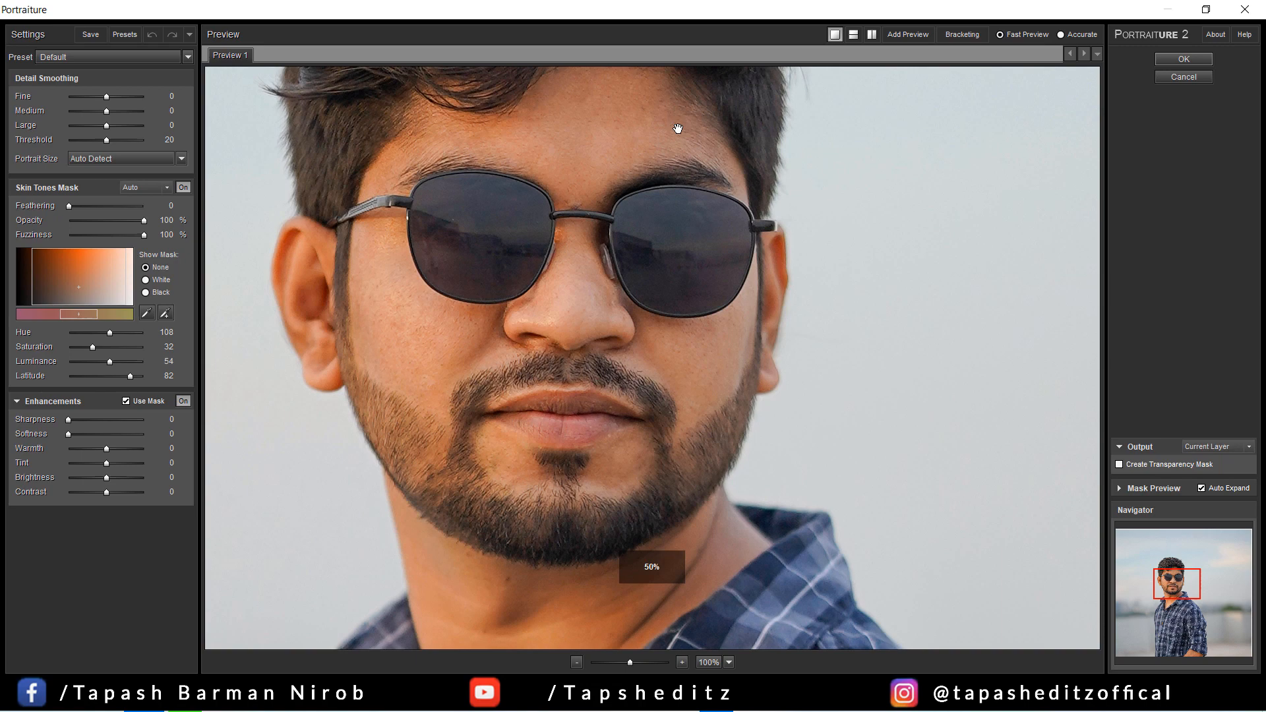
{"action": "left_click_drag", "start_coordinate": [678, 129], "coordinate": [693, 185]}
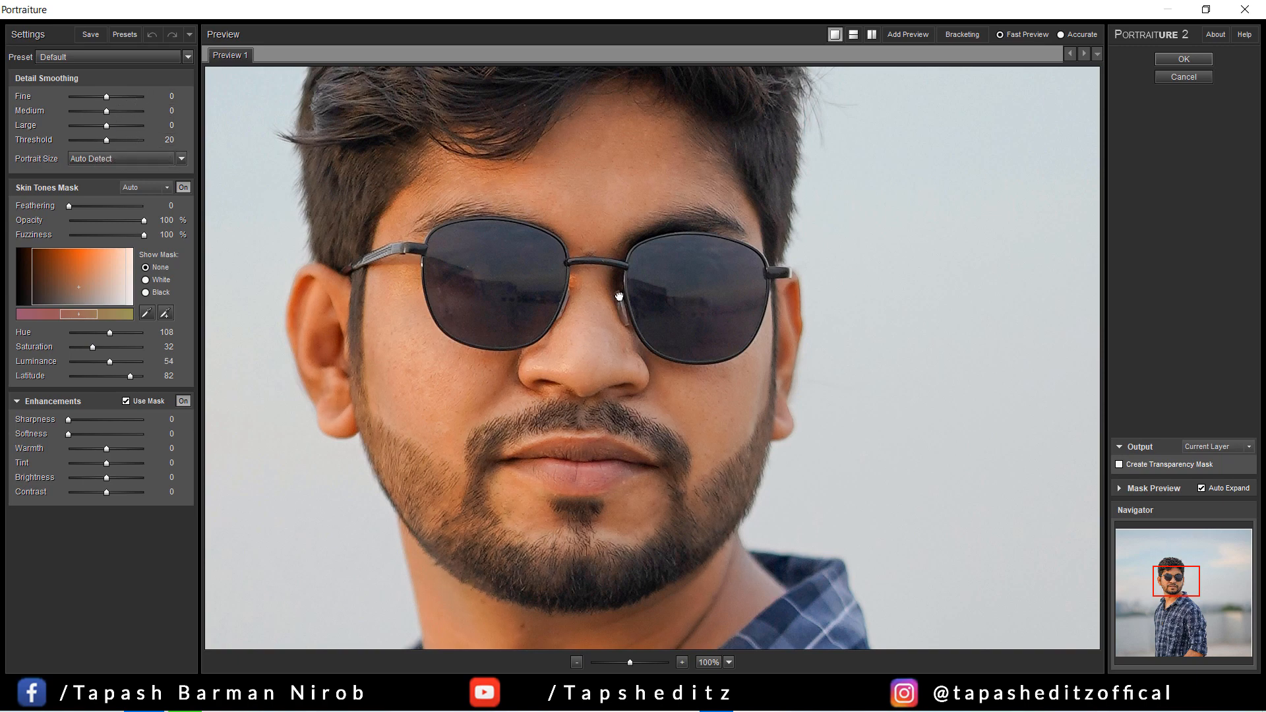
{"action": "left_click", "coordinate": [113, 96]}
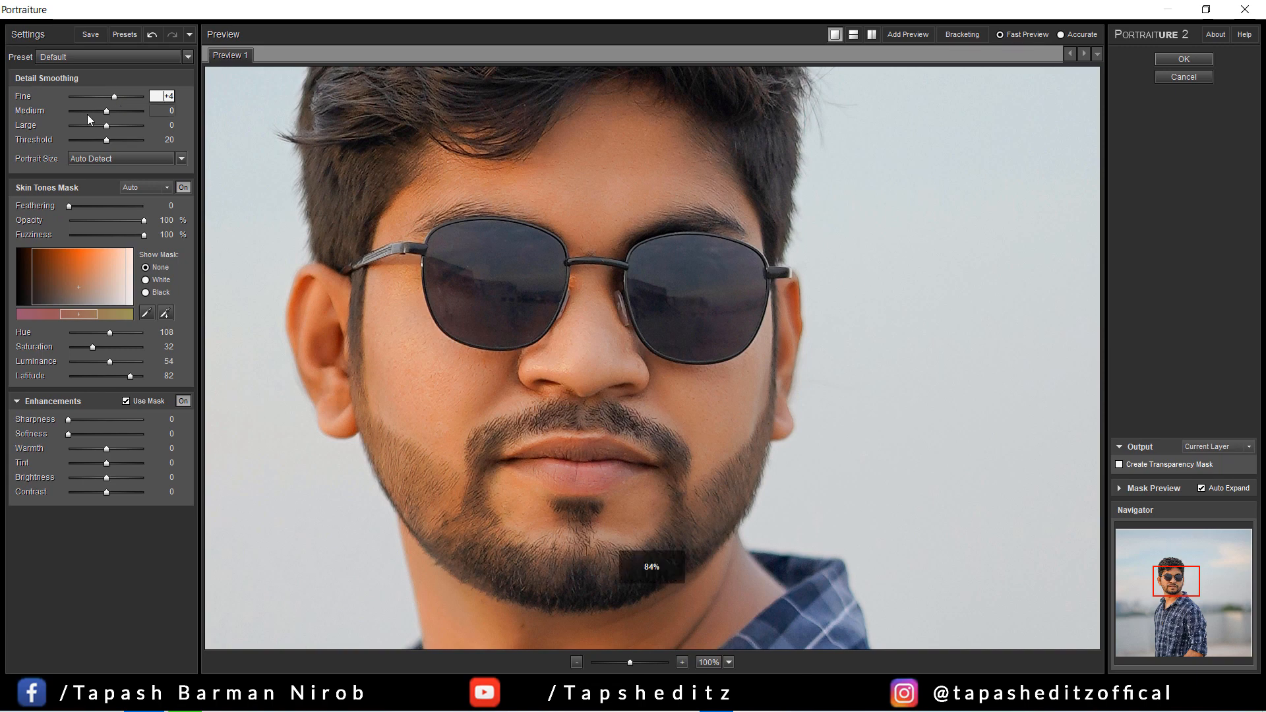
{"action": "left_click", "coordinate": [78, 420]}
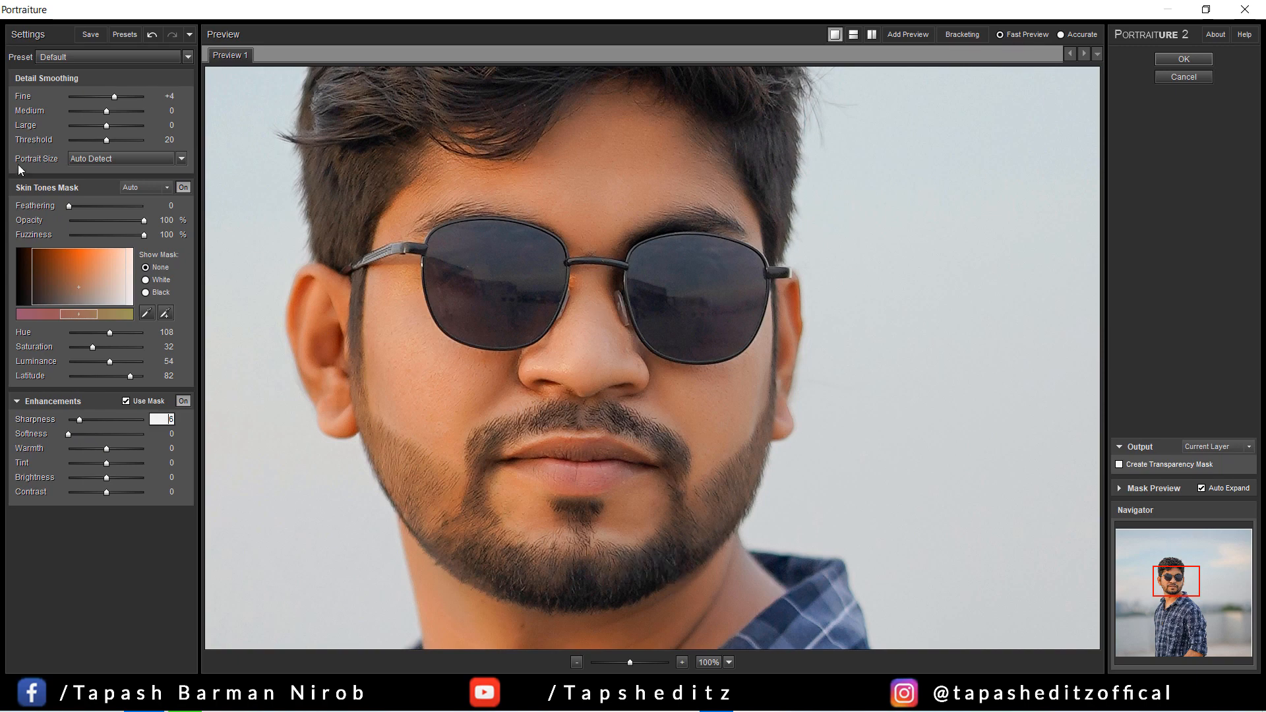
Set Medium detail smoothing to -4 and Fine to +6, and apply the Portraiture filter
{"action": "left_click", "coordinate": [98, 109]}
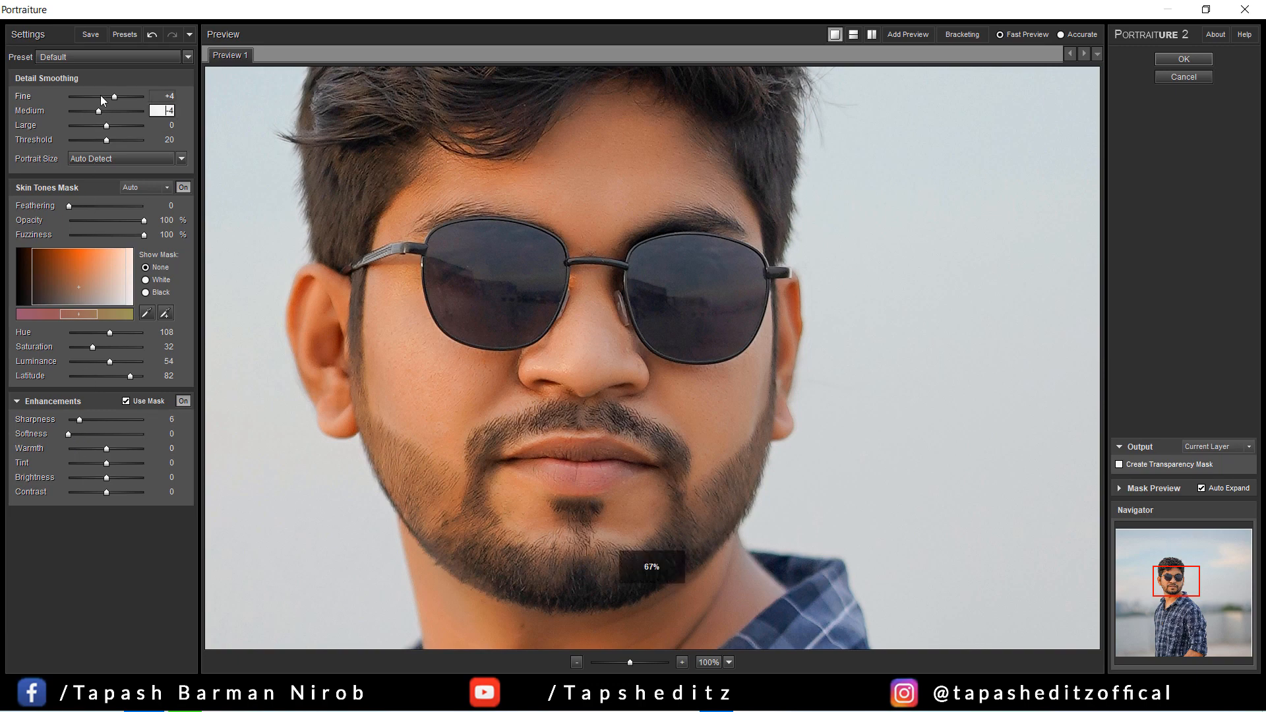
{"action": "left_click", "coordinate": [100, 96]}
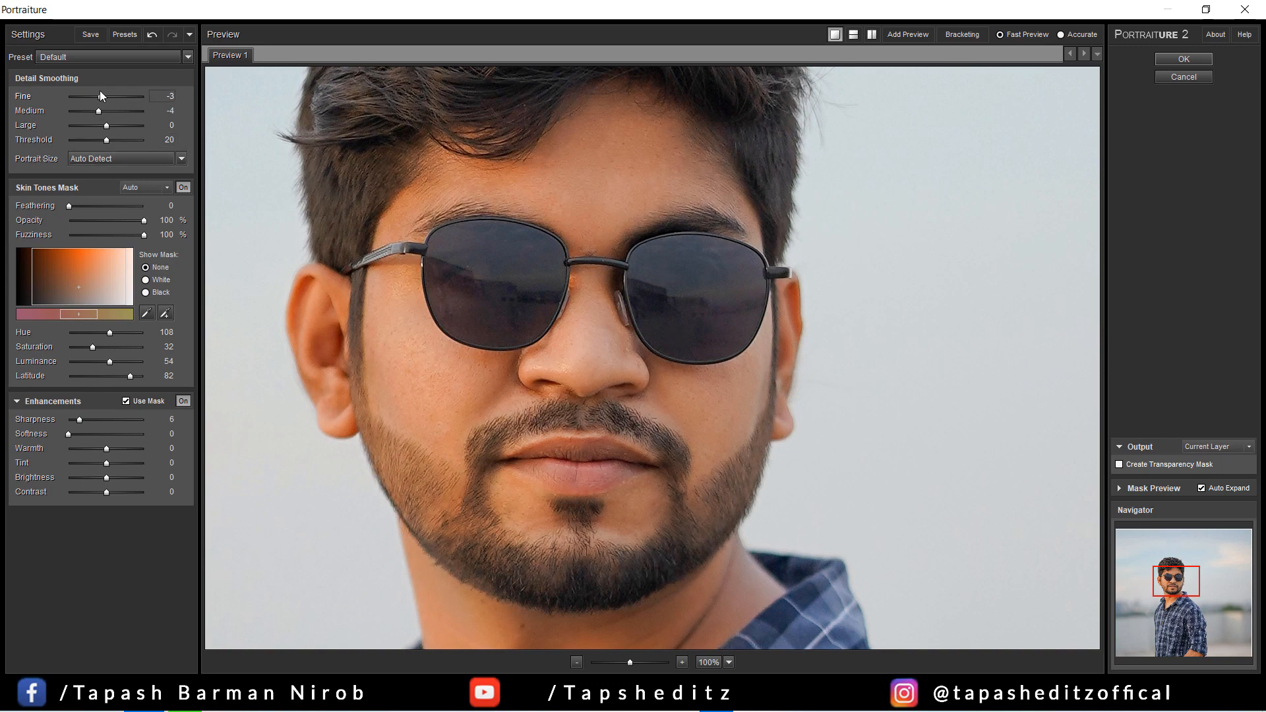
{"action": "left_click_drag", "start_coordinate": [101, 94], "coordinate": [118, 97]}
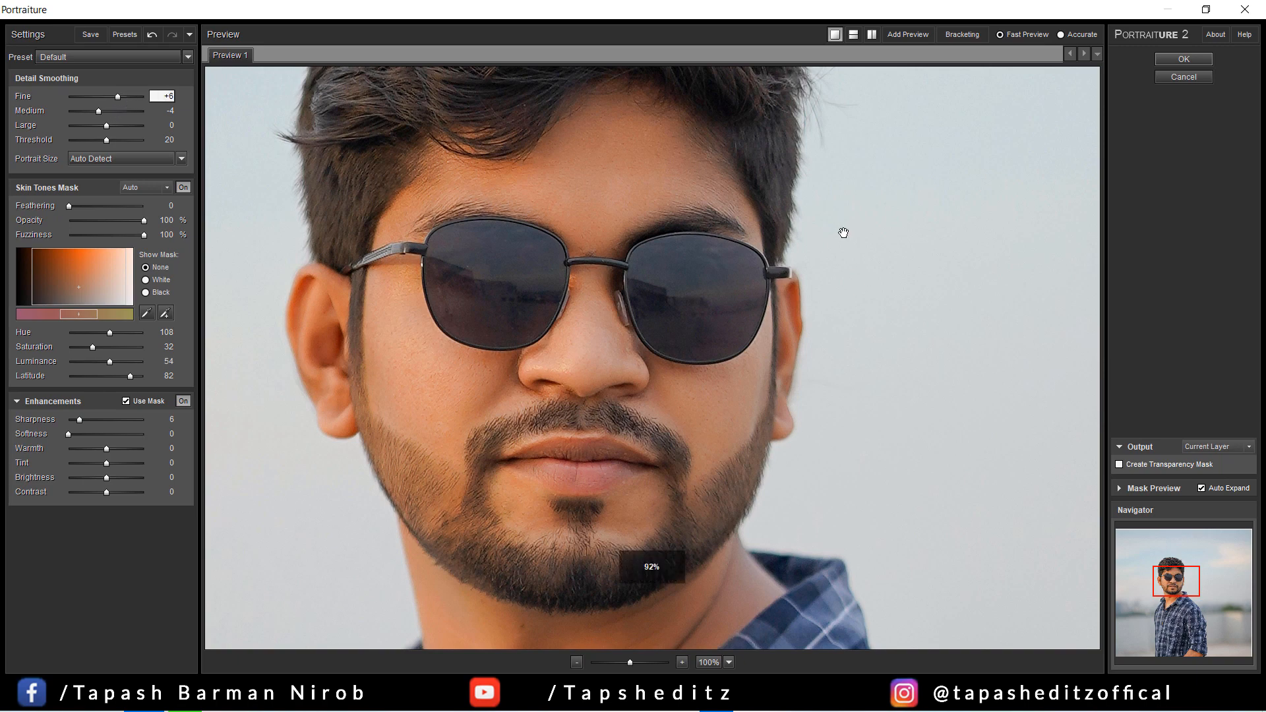
{"action": "left_click", "coordinate": [662, 205]}
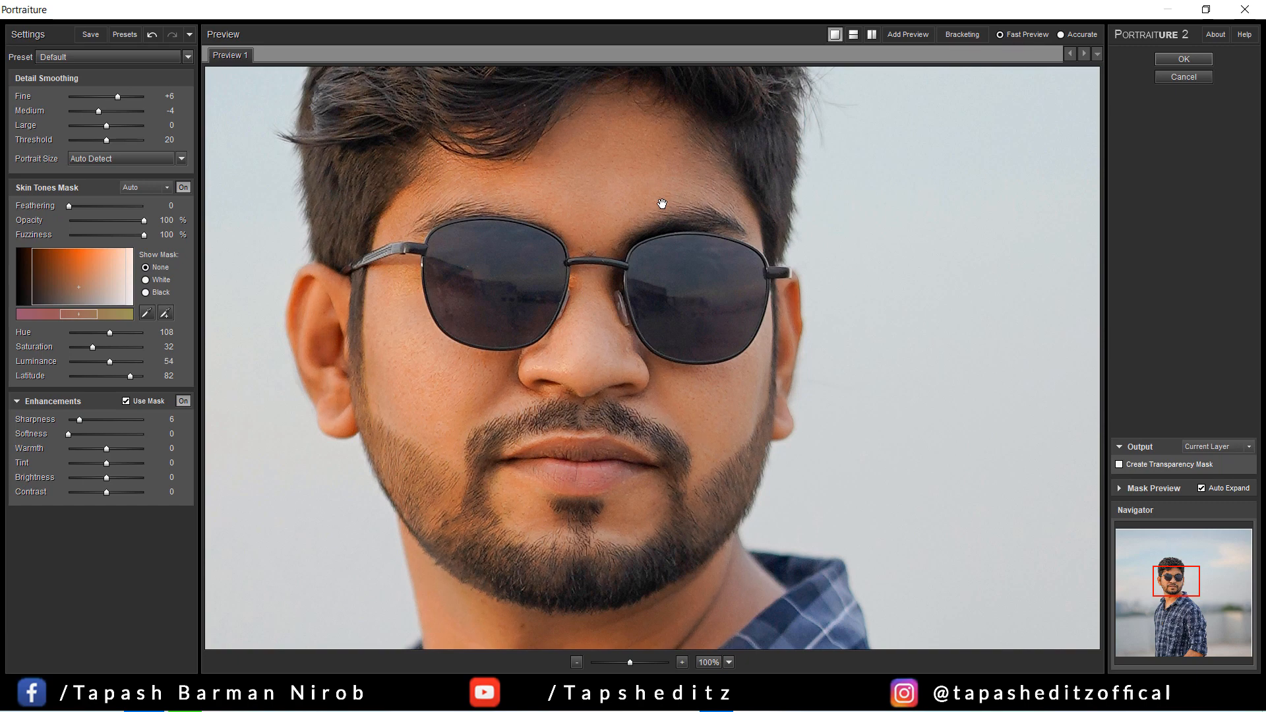
{"action": "left_click", "coordinate": [1183, 59]}
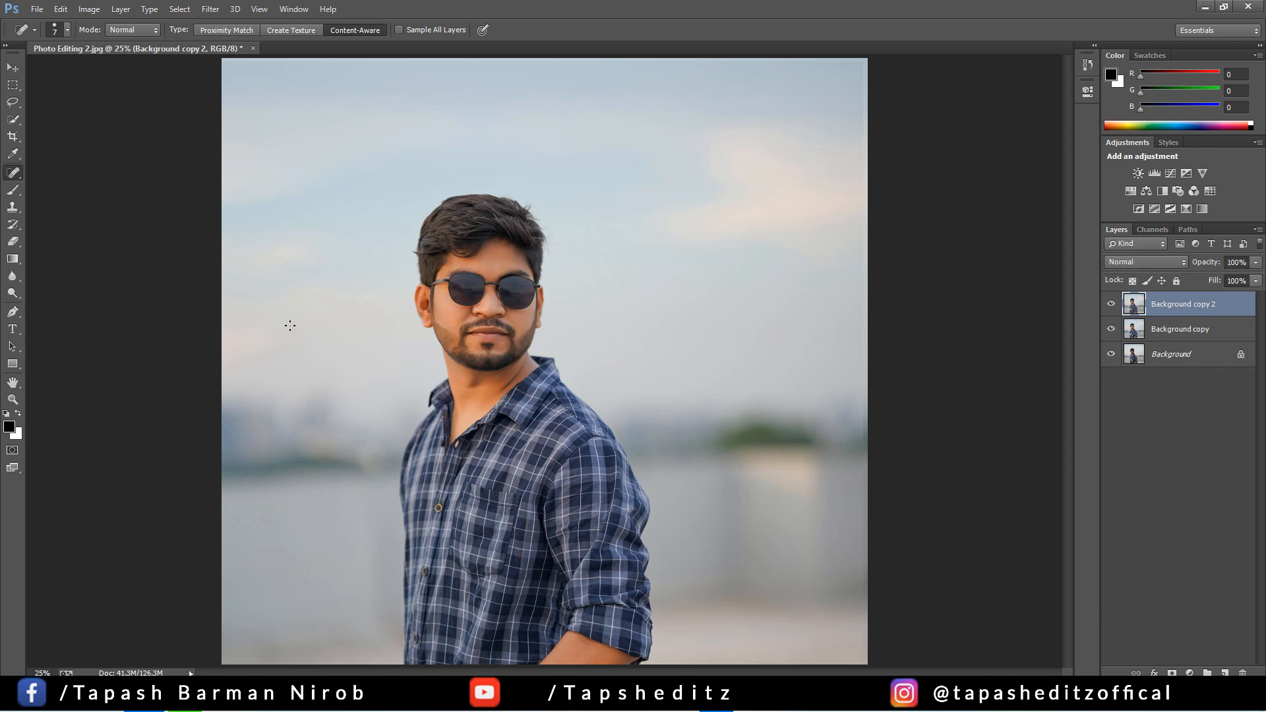
Add a layer mask to Background copy 2 and invert it to black to hide the skin smoothing
{"action": "key", "text": "ctrl+plus"}
{"action": "key", "text": "ctrl+plus"}
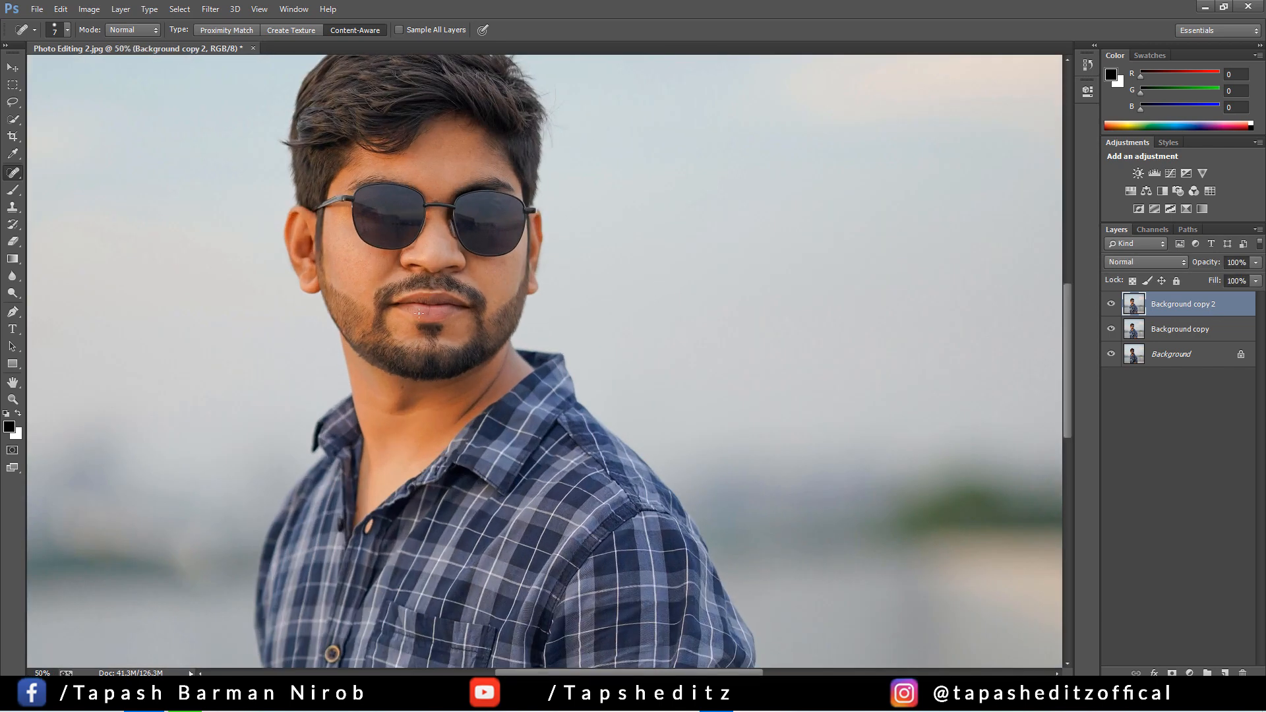
{"action": "left_click", "coordinate": [1173, 674]}
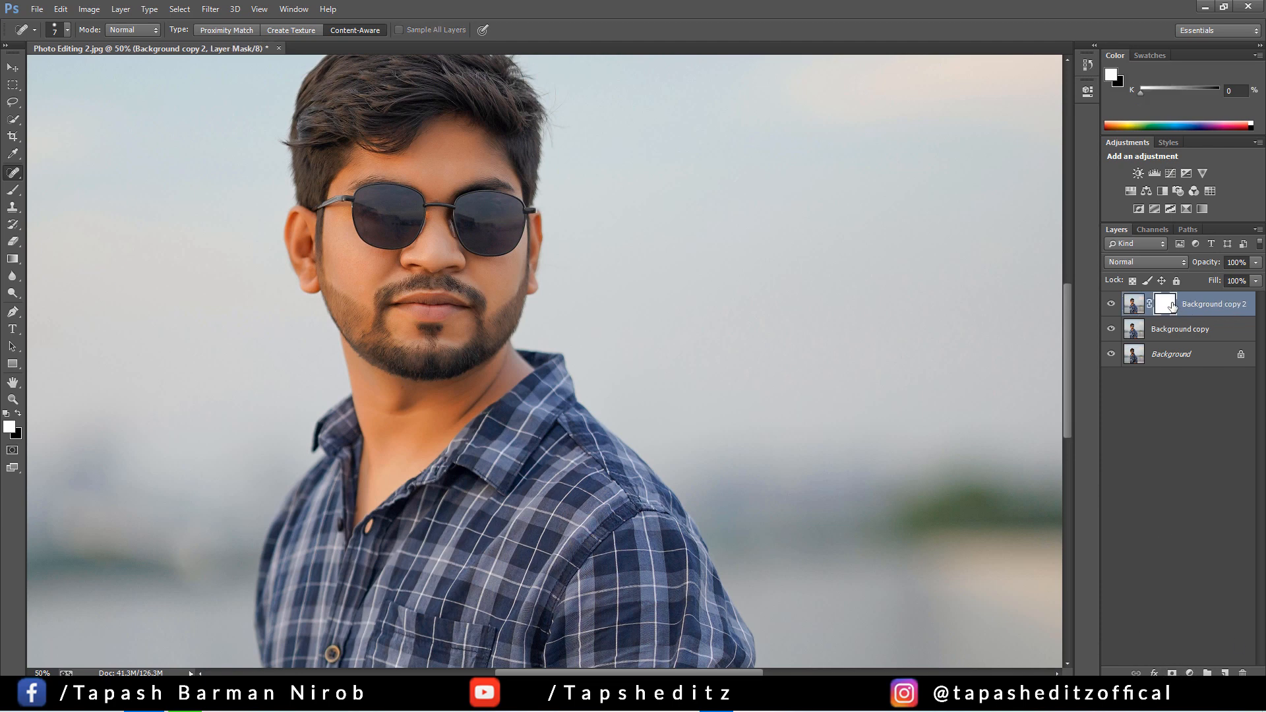
{"action": "left_click", "coordinate": [179, 9]}
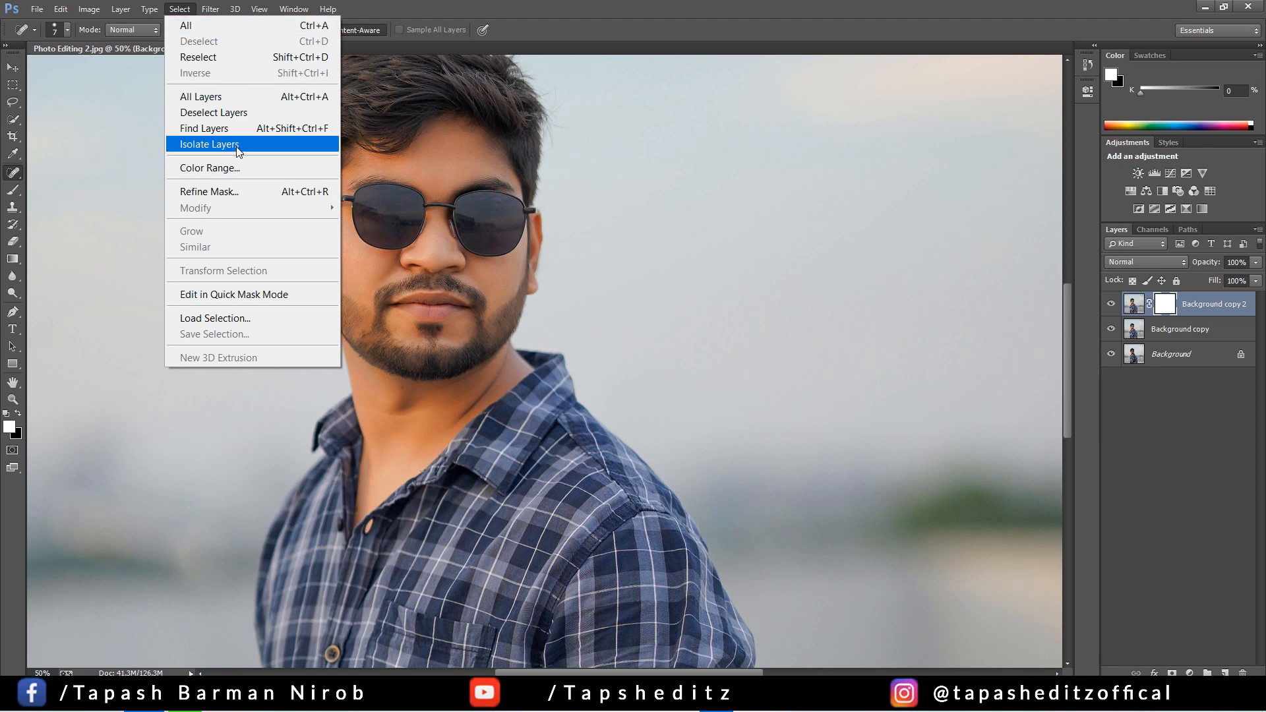
{"action": "left_click", "coordinate": [1163, 309]}
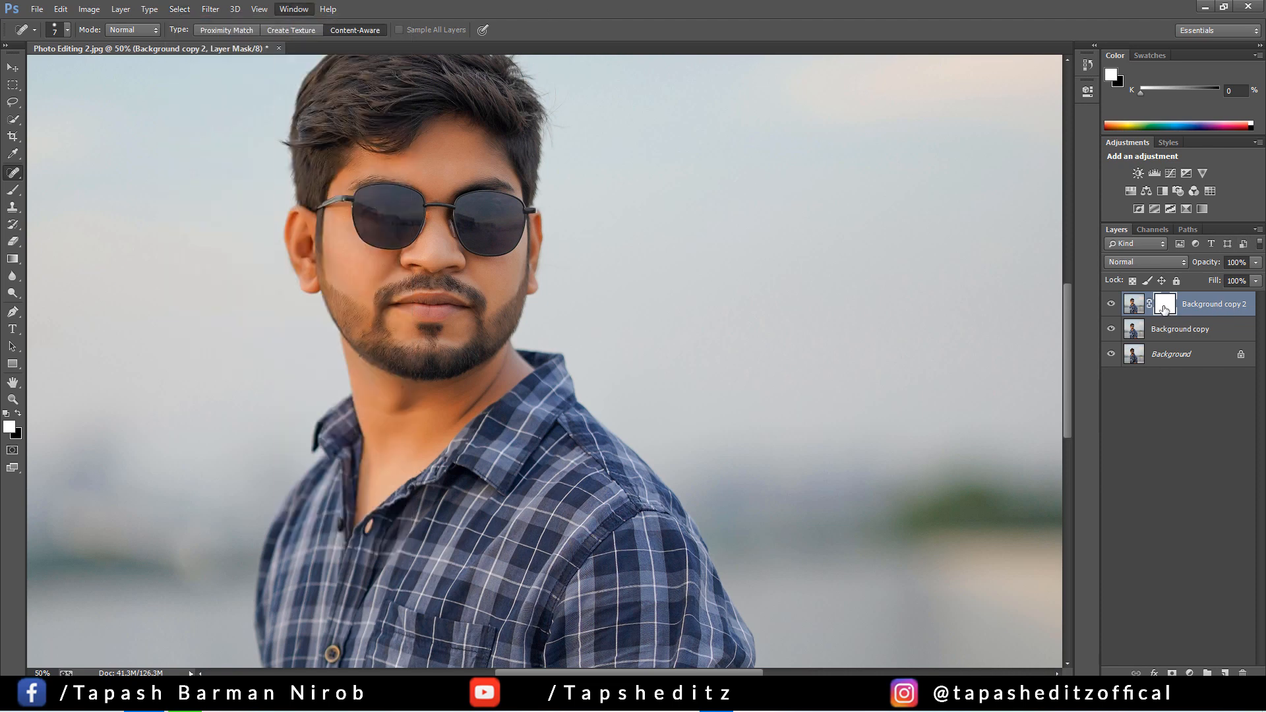
{"action": "key", "text": "ctrl+i"}
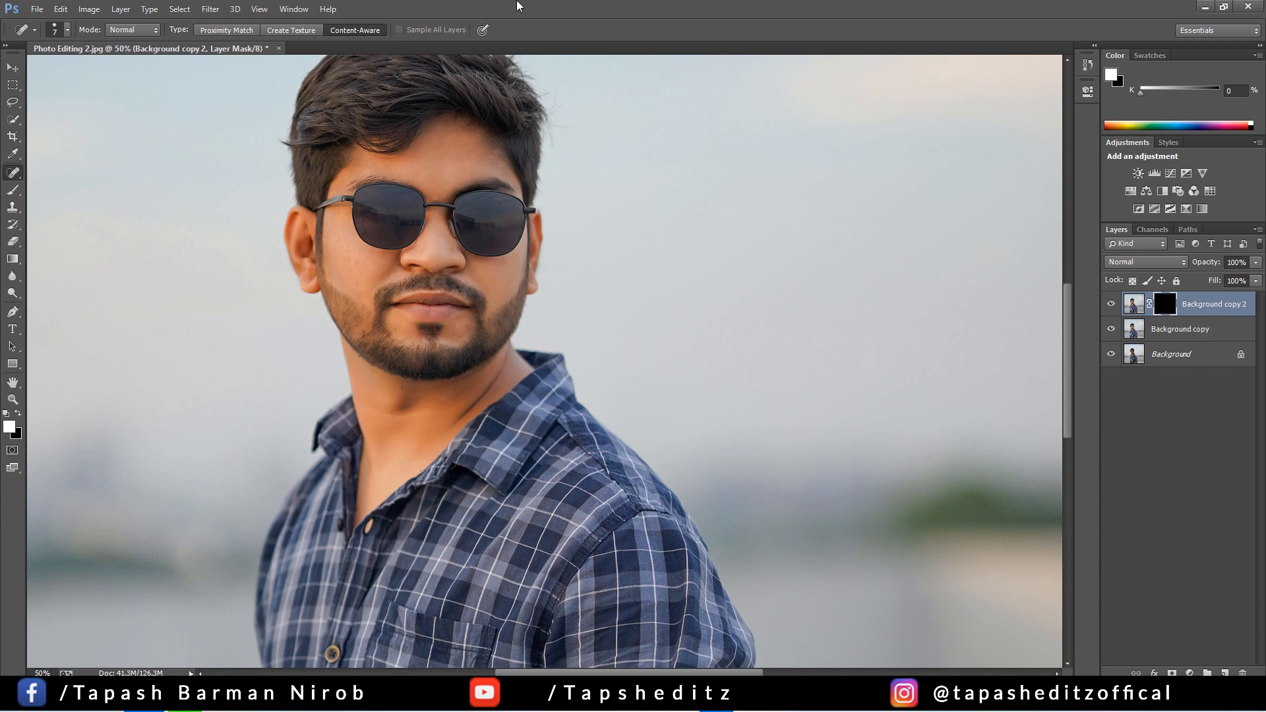
Activate the Brush tool with a soft 77 px tip at 0% hardness and white as the foreground colour
{"action": "left_click", "coordinate": [11, 427]}
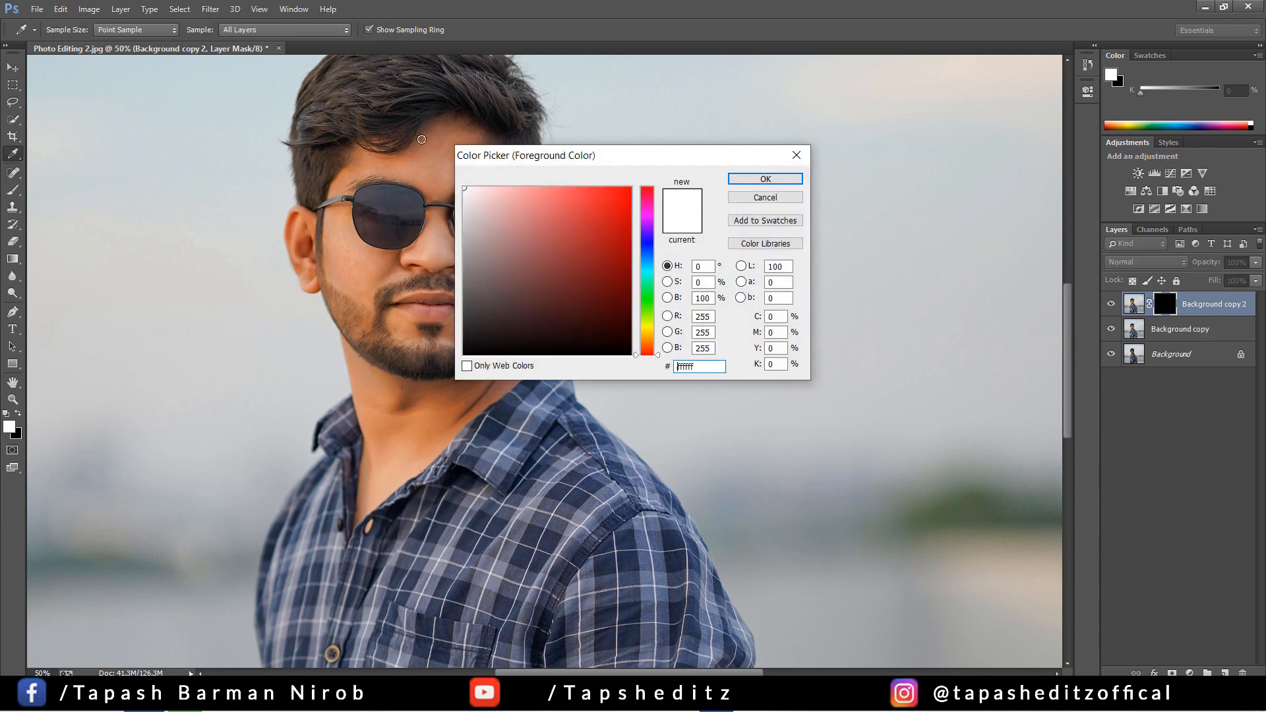
{"action": "left_click", "coordinate": [737, 199]}
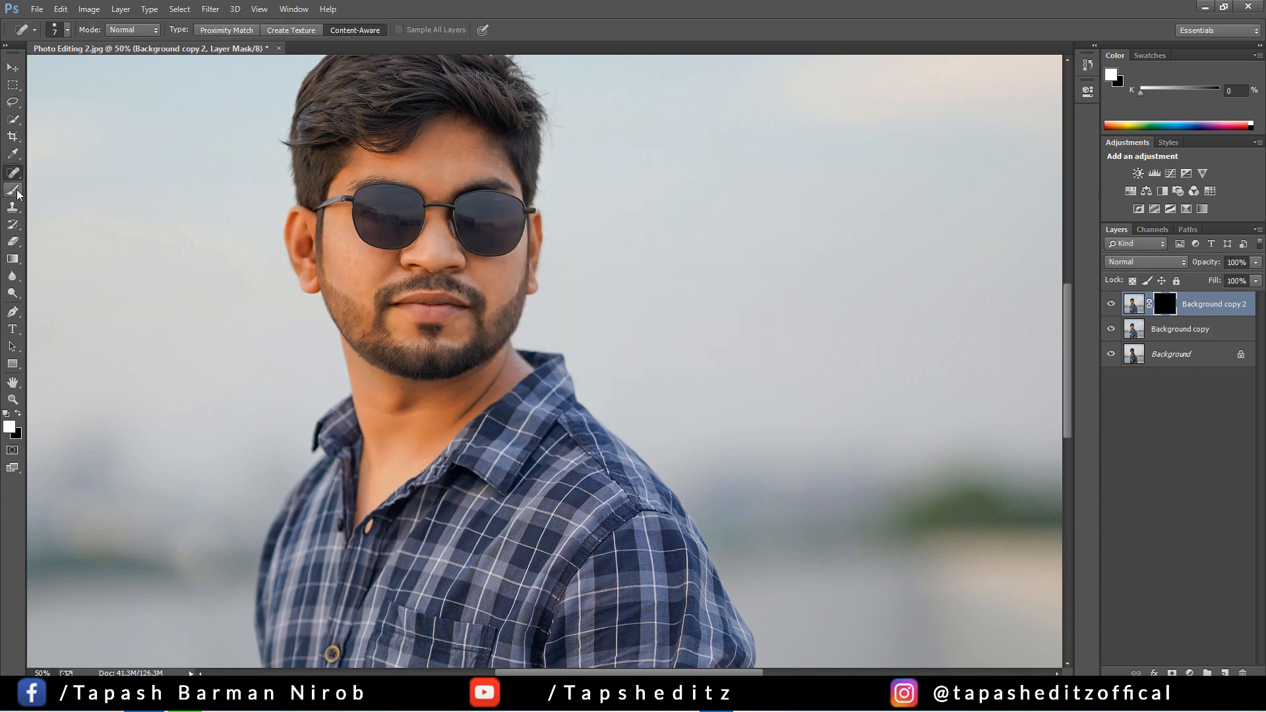
{"action": "right_click", "coordinate": [12, 191]}
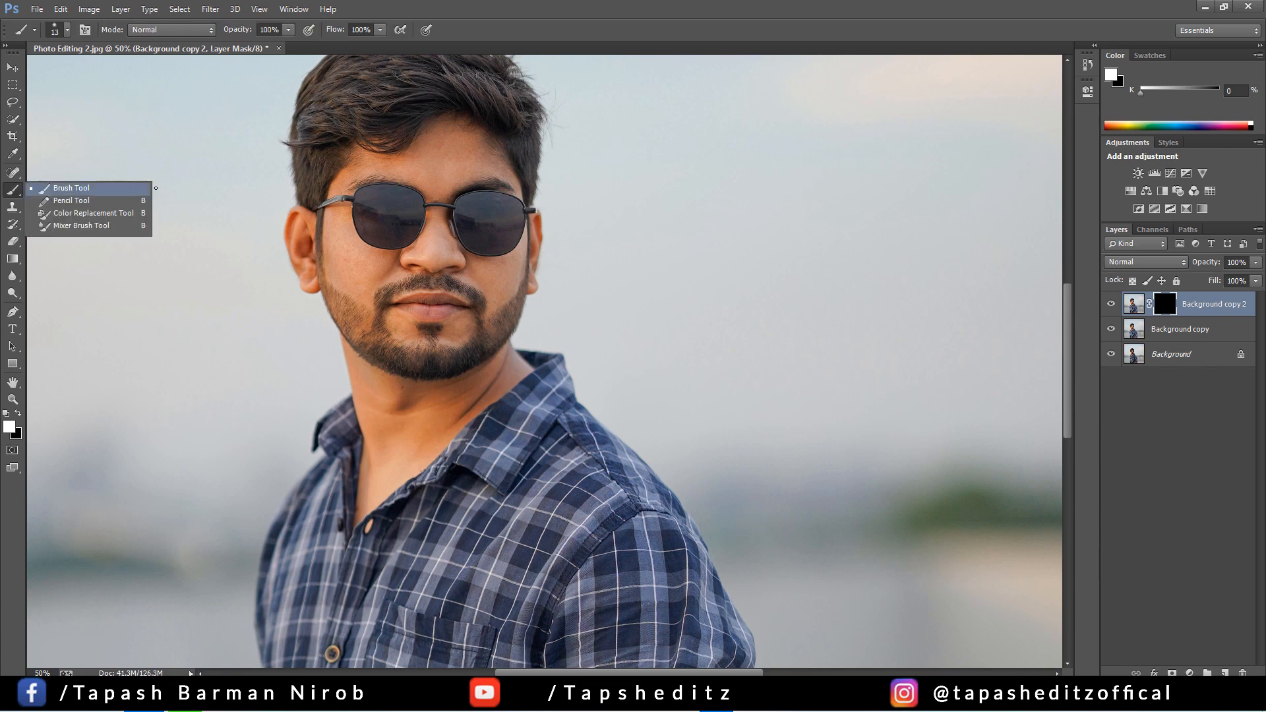
{"action": "left_click", "coordinate": [68, 29]}
{"action": "left_click", "coordinate": [69, 29]}
{"action": "left_click", "coordinate": [69, 30]}
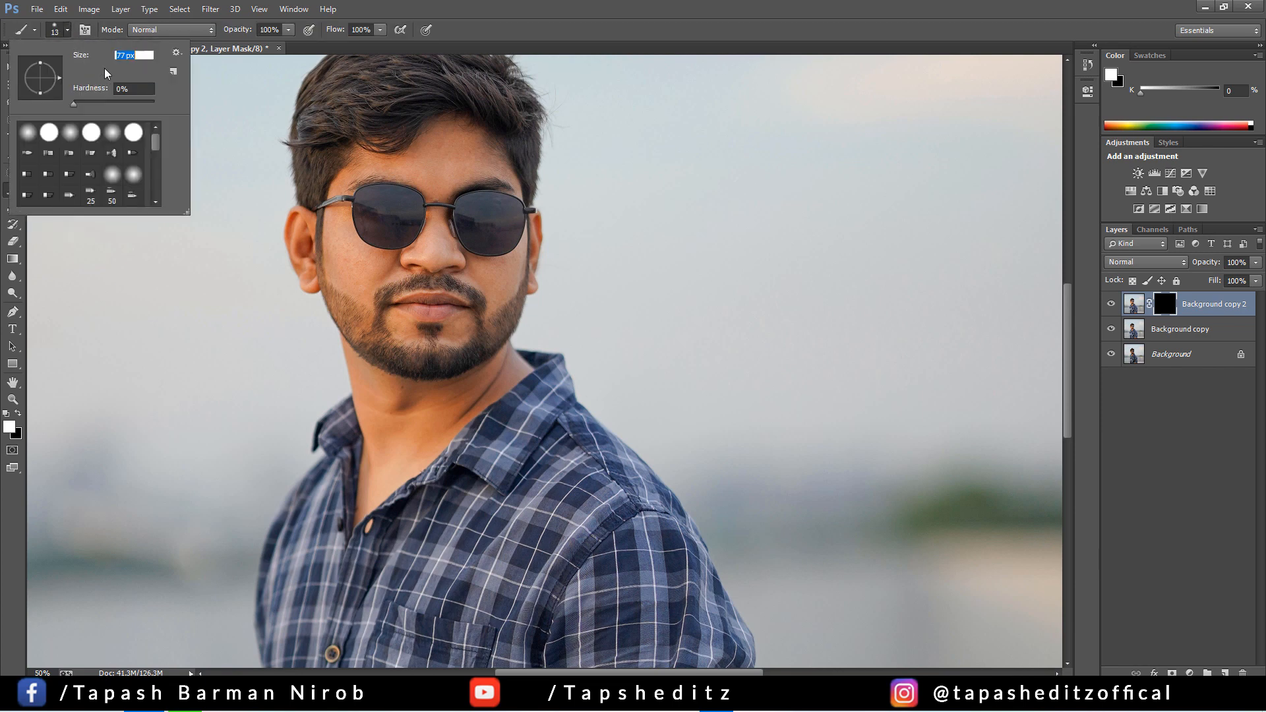
{"action": "left_click", "coordinate": [410, 160]}
{"action": "key", "text": "ctrl+i"}
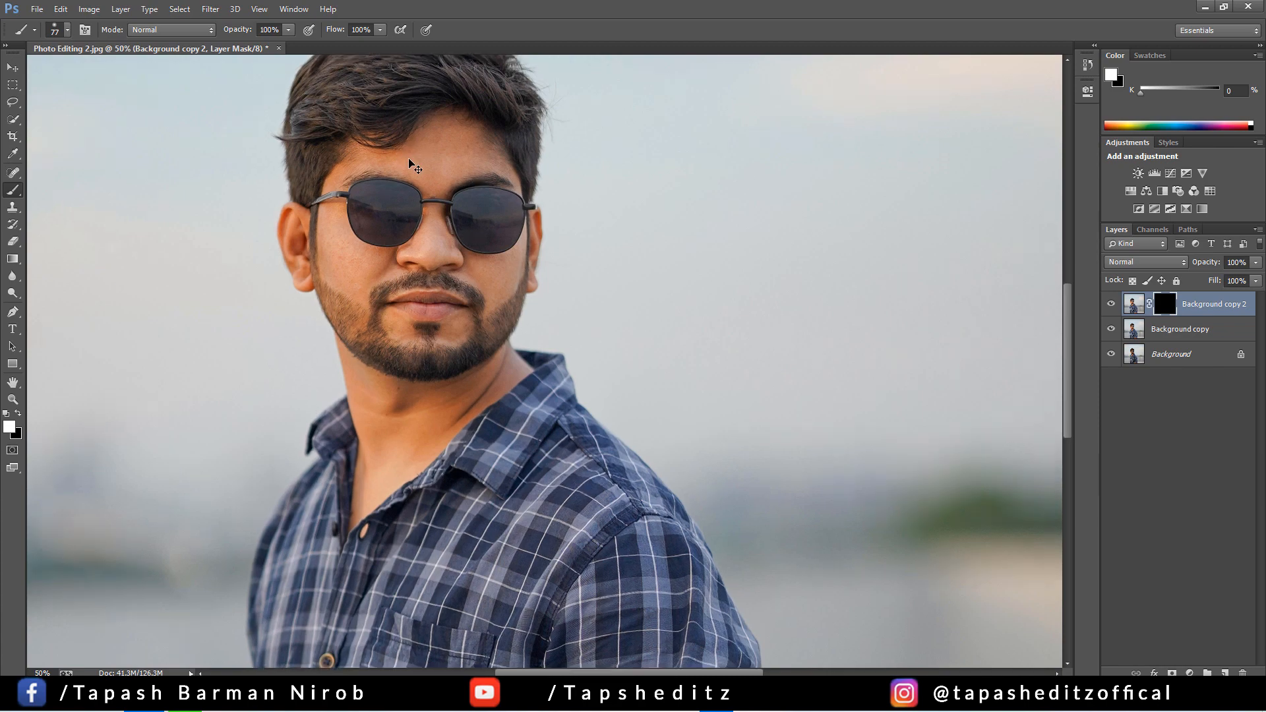
Paint white on the mask over the forehead and upper face with a brush of about 90 px to reveal the smoothing
{"action": "key", "text": "ctrl+plus"}
{"action": "scroll", "coordinate": [455, 186], "scroll_direction": "up", "scroll_amount": 2}
{"action": "key", "text": "bracketright"}
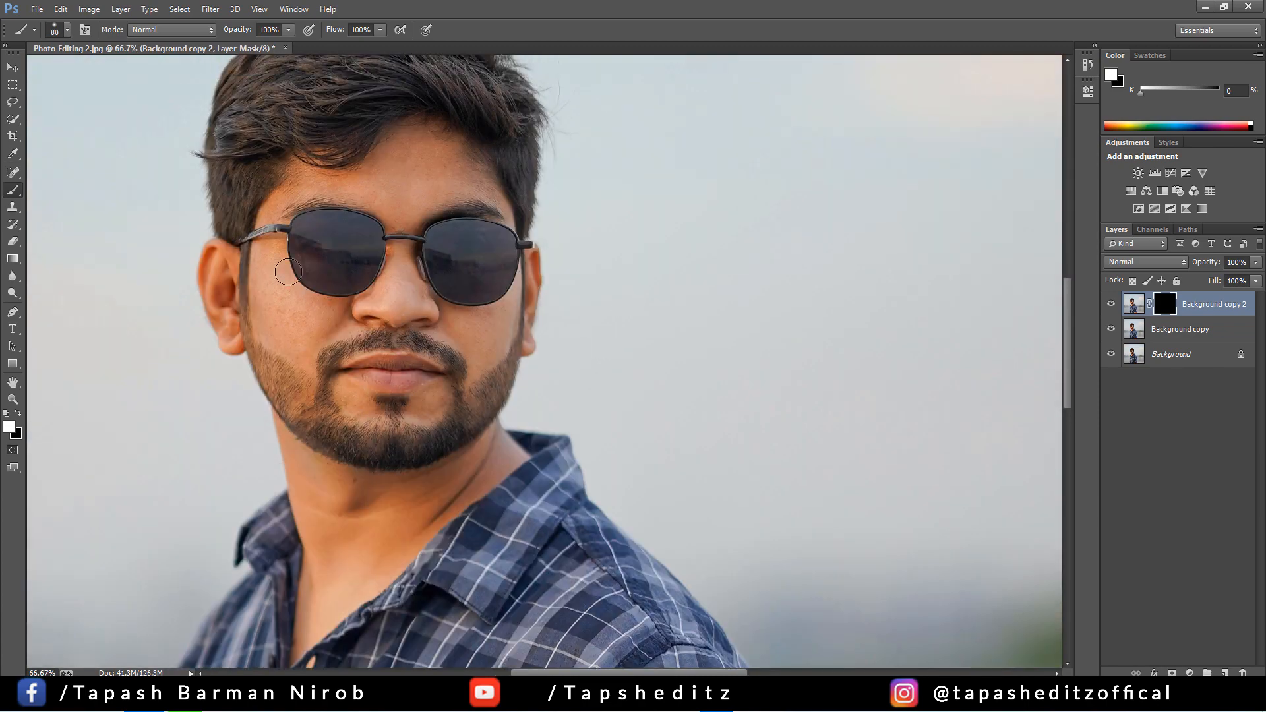
{"action": "key", "text": "bracketright"}
{"action": "key", "text": "bracketright"}
{"action": "key", "text": "bracketright"}
{"action": "key", "text": "bracketleft"}
{"action": "key", "text": "bracketleft"}
{"action": "left_click", "coordinate": [1109, 305]}
{"action": "key", "text": "ctrl+plus"}
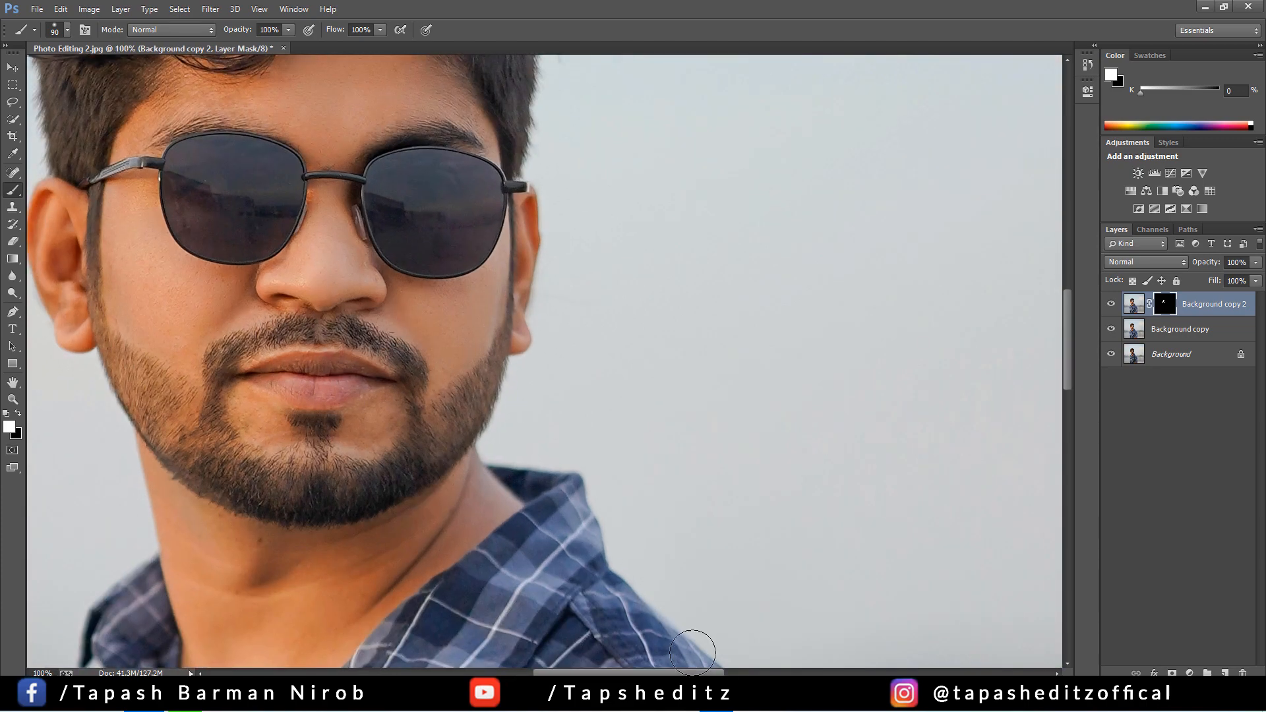
Paint the smoothing in around the mouth and chin on the layer mask, using a smaller brush
{"action": "scroll", "coordinate": [601, 482], "scroll_direction": "up", "scroll_amount": 3}
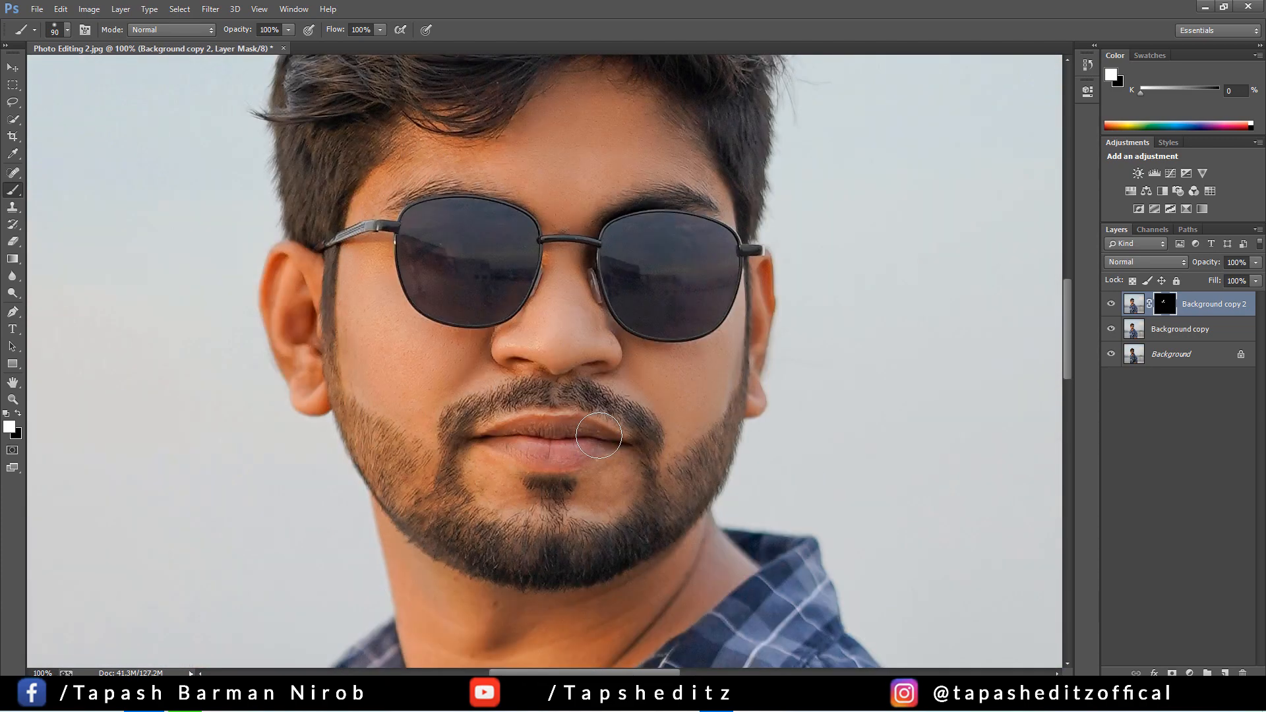
{"action": "key", "text": "bracketleft"}
{"action": "key", "text": "bracketleft"}
{"action": "key", "text": "bracketleft"}
{"action": "key", "text": "bracketleft"}
{"action": "key", "text": "bracketleft"}
{"action": "key", "text": "bracketright"}
{"action": "key", "text": "bracketright"}
{"action": "mouse_move", "coordinate": [508, 456]}
{"action": "left_mouse_down"}
{"action": "mouse_move", "coordinate": [557, 456]}
{"action": "mouse_move", "coordinate": [497, 444]}
{"action": "mouse_move", "coordinate": [586, 423]}
{"action": "mouse_move", "coordinate": [485, 432]}
{"action": "mouse_move", "coordinate": [617, 428]}
{"action": "mouse_move", "coordinate": [568, 491]}
{"action": "mouse_move", "coordinate": [664, 456]}
{"action": "mouse_move", "coordinate": [565, 505]}
{"action": "mouse_move", "coordinate": [624, 475]}
{"action": "mouse_move", "coordinate": [409, 455]}
{"action": "mouse_move", "coordinate": [422, 456]}
{"action": "mouse_move", "coordinate": [463, 555]}
{"action": "mouse_move", "coordinate": [607, 508]}
{"action": "mouse_move", "coordinate": [615, 524]}
{"action": "mouse_move", "coordinate": [497, 519]}
{"action": "mouse_move", "coordinate": [400, 476]}
{"action": "mouse_move", "coordinate": [617, 471]}
{"action": "mouse_move", "coordinate": [711, 413]}
{"action": "mouse_move", "coordinate": [574, 584]}
{"action": "left_mouse_up"}
Reveal the smoothed skin on the neck and open collar by painting the mask with an 80 px brush
{"action": "scroll", "coordinate": [581, 469], "scroll_direction": "down", "scroll_amount": 4}
{"action": "key", "text": "bracketright"}
{"action": "key", "text": "bracketright"}
{"action": "scroll", "coordinate": [548, 550], "scroll_direction": "down", "scroll_amount": 2}
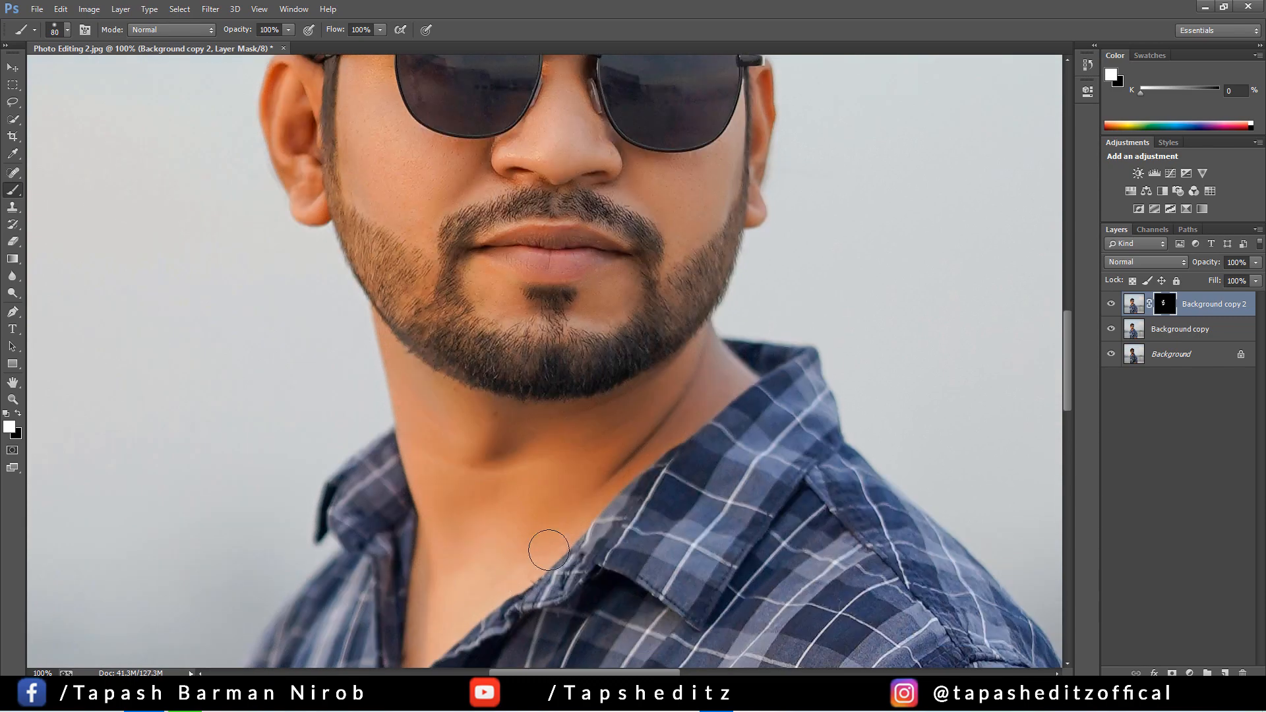
{"action": "scroll", "coordinate": [439, 393], "scroll_direction": "up", "scroll_amount": 2}
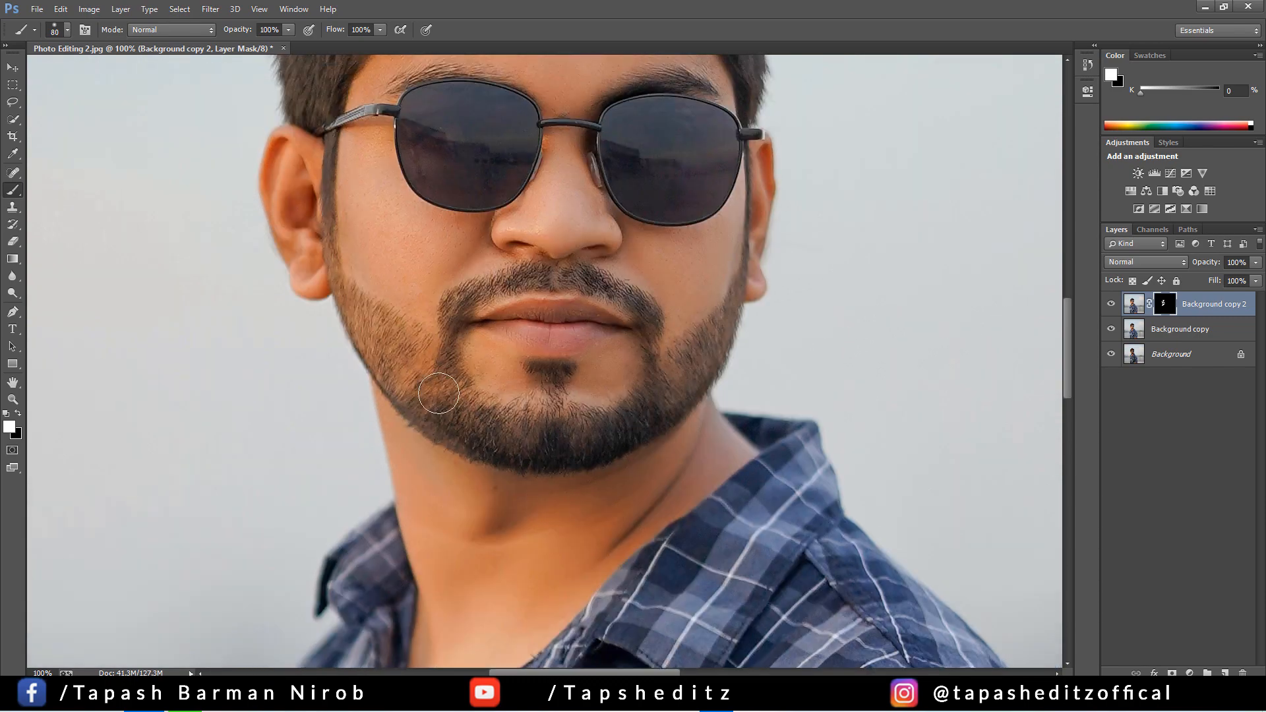
Paint the mask over the ear with a 60 to 70 px brush and compare the face with Background copy 2 hidden and shown
{"action": "scroll", "coordinate": [439, 393], "scroll_direction": "up", "scroll_amount": 4}
{"action": "key", "text": "bracketleft"}
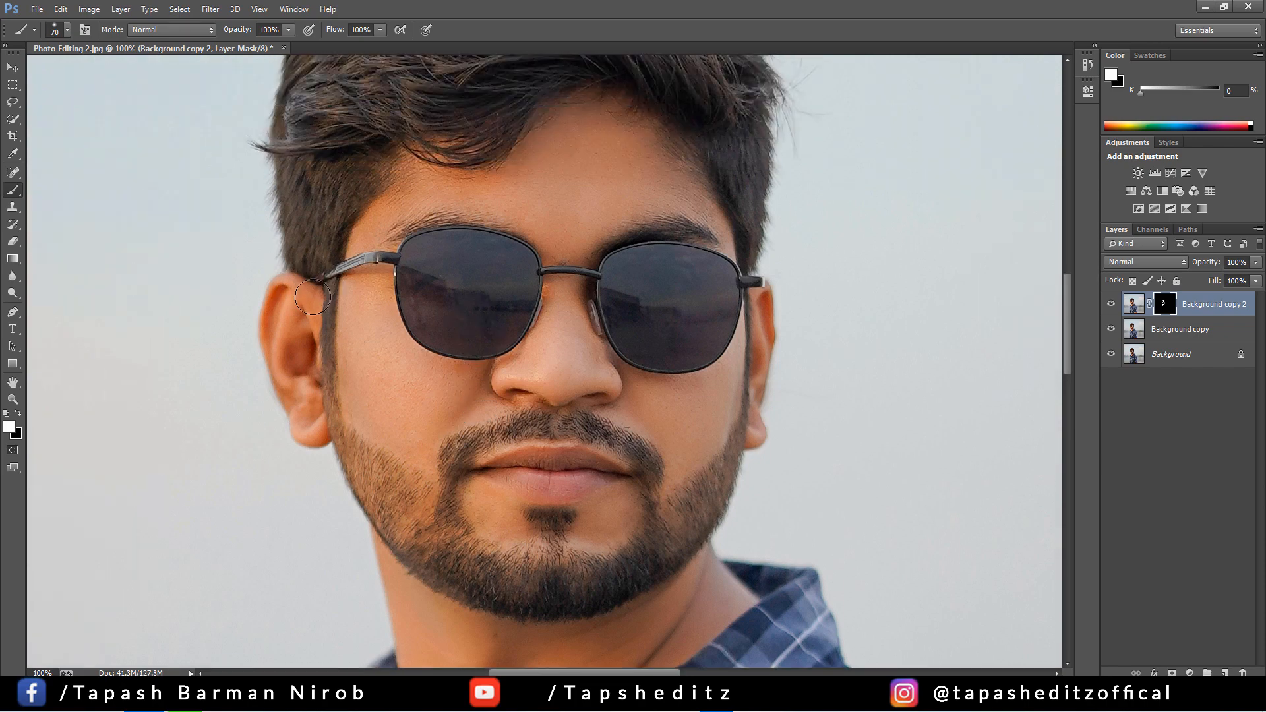
{"action": "key", "text": "bracketleft"}
{"action": "left_click", "coordinate": [1110, 305]}
{"action": "left_click", "coordinate": [1111, 305]}
{"action": "left_click", "coordinate": [1110, 305]}
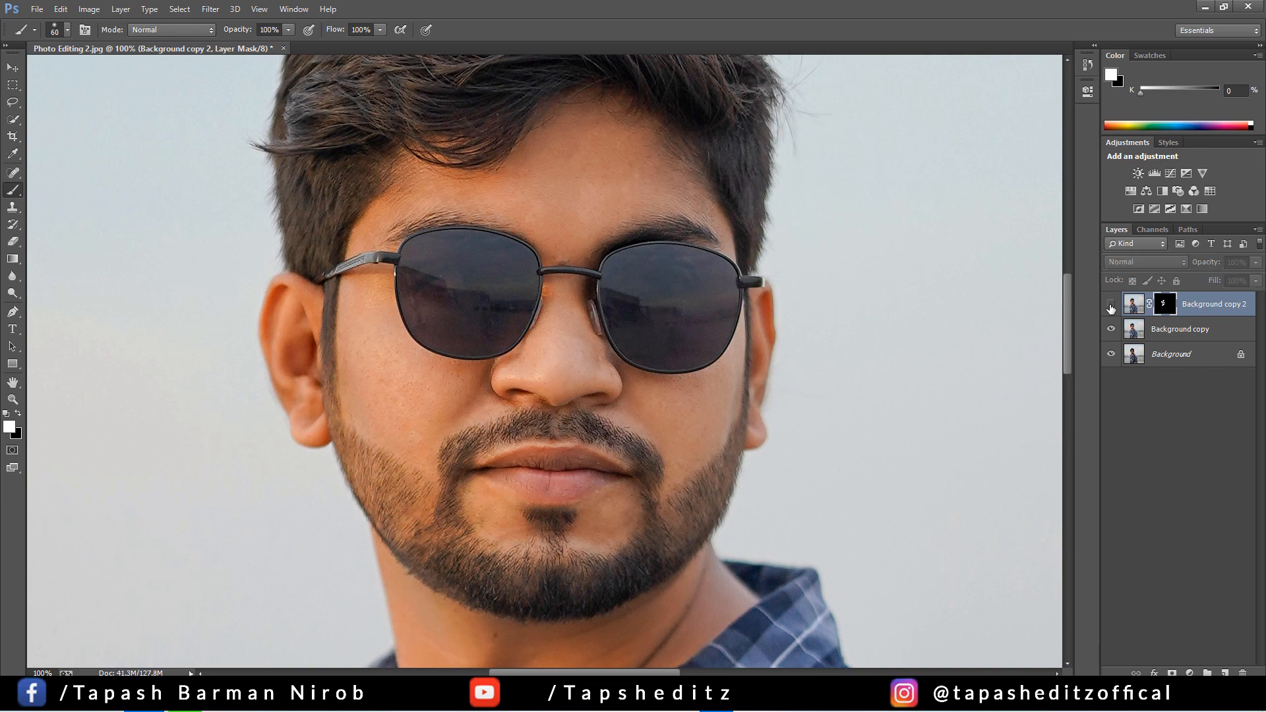
{"action": "left_click", "coordinate": [1110, 304]}
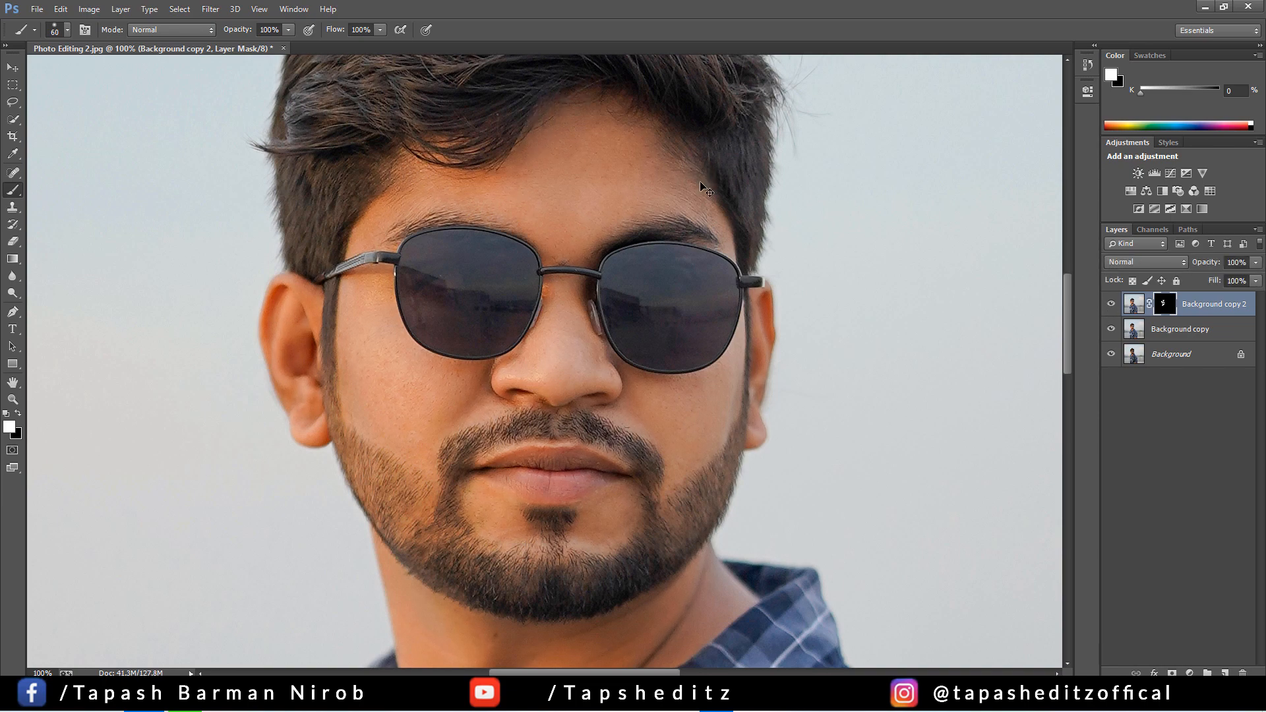
Paint the mask over the forearm below the rolled sleeve, enlarging the brush to 175 px
{"action": "key", "text": "ctrl+minus"}
{"action": "key", "text": "ctrl+minus"}
{"action": "key", "text": "ctrl+minus"}
{"action": "scroll", "coordinate": [771, 244], "scroll_direction": "down", "scroll_amount": 3}
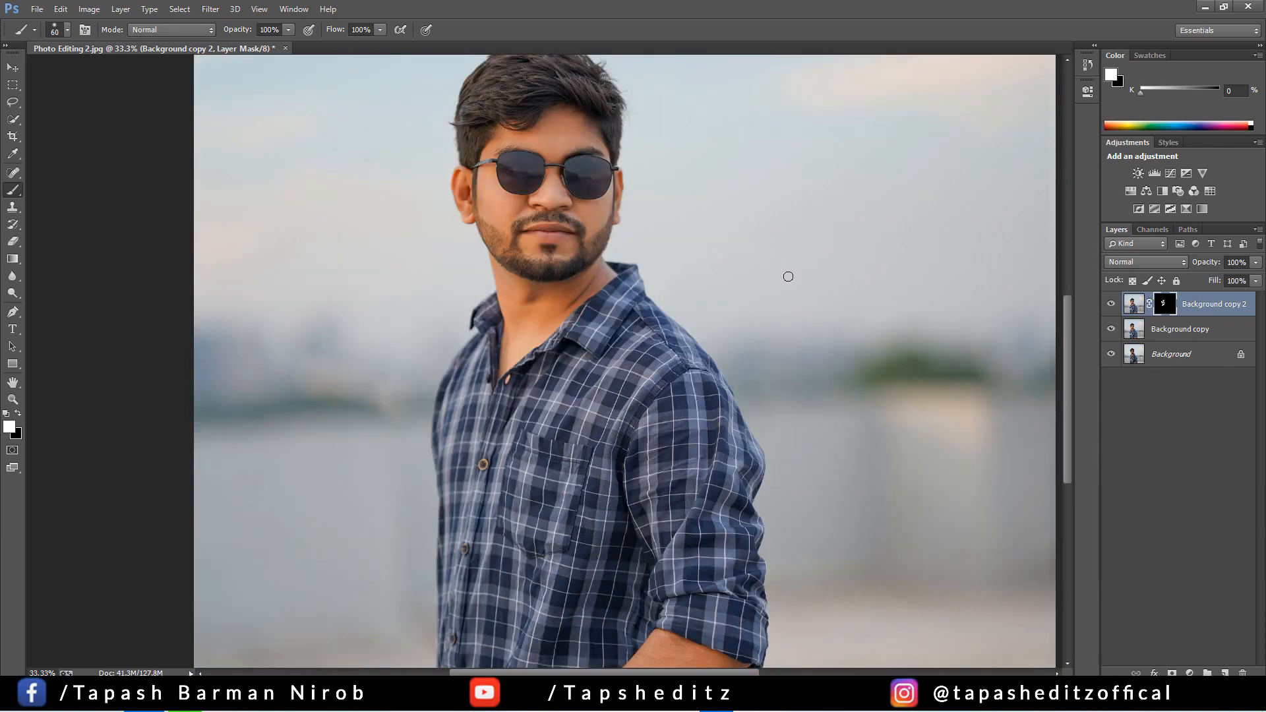
{"action": "scroll", "coordinate": [788, 277], "scroll_direction": "down", "scroll_amount": 2}
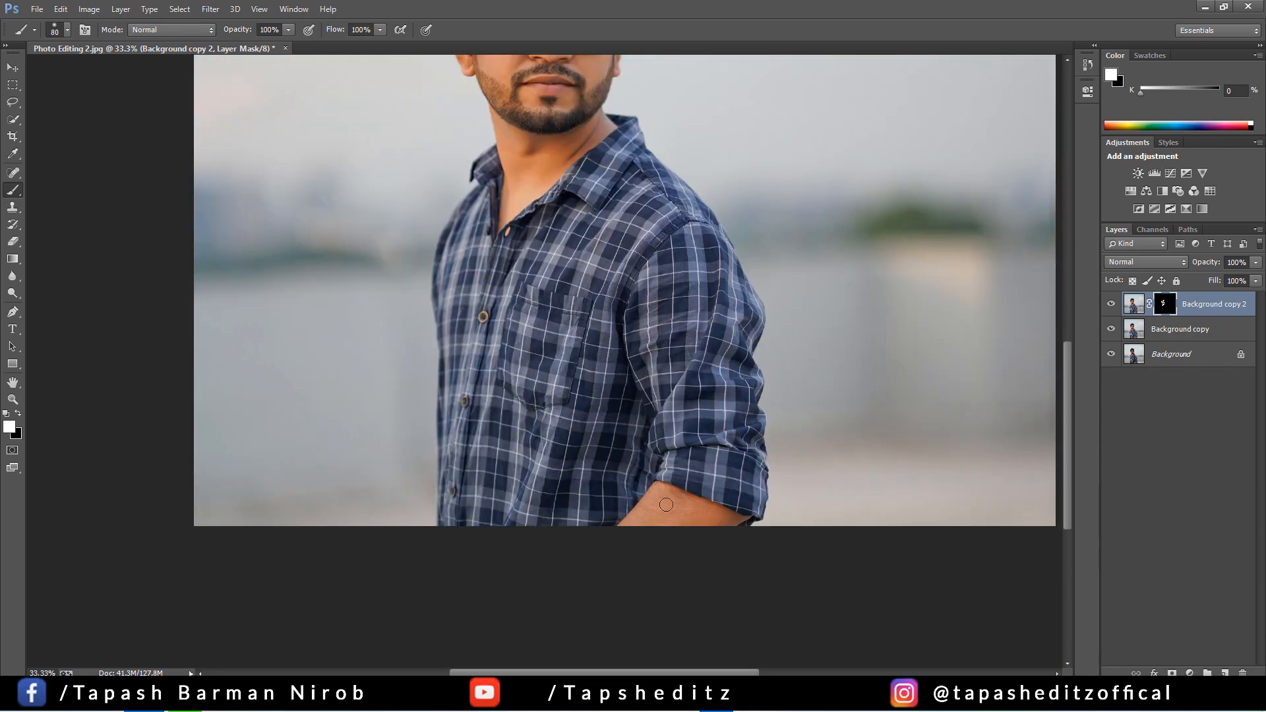
{"action": "key", "text": "bracketright"}
{"action": "key", "text": "bracketright"}
{"action": "key", "text": "bracketright"}
{"action": "key", "text": "bracketright"}
{"action": "key", "text": "bracketright"}
{"action": "scroll", "coordinate": [655, 504], "scroll_direction": "up", "scroll_amount": 3}
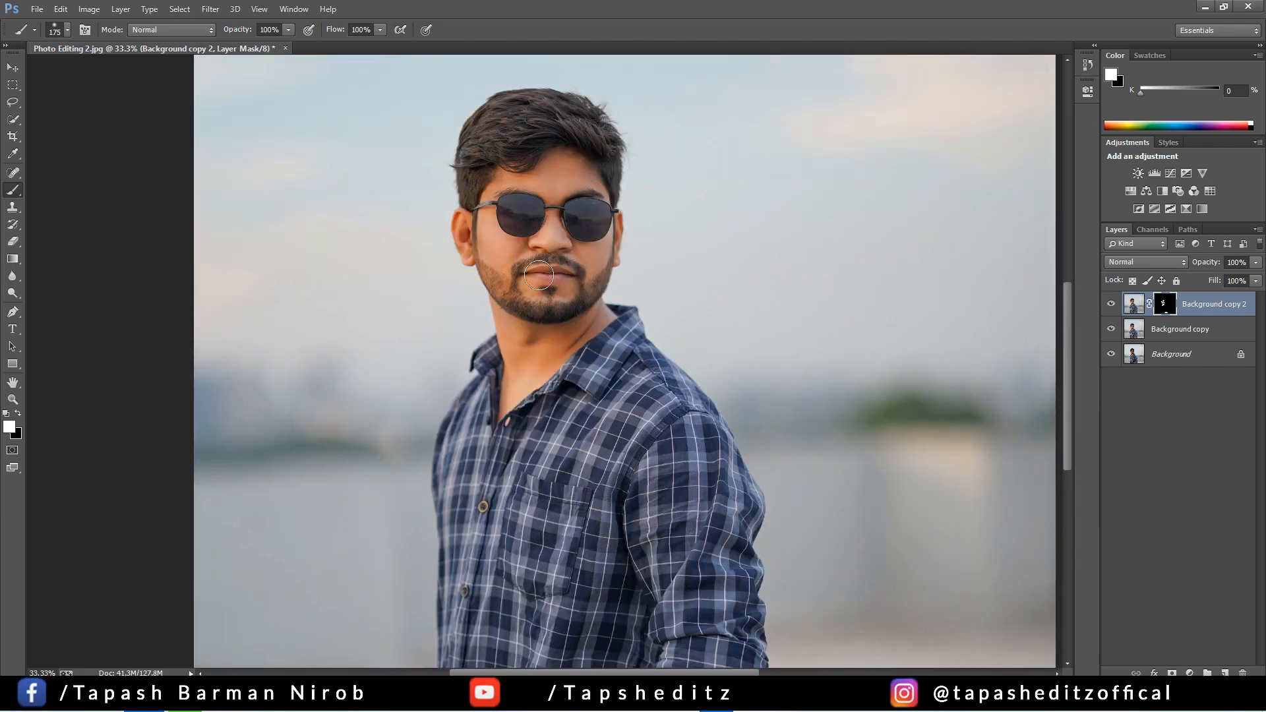
Lower the opacity of Background copy 2 to 85% and apply its layer mask
{"action": "left_click", "coordinate": [1110, 305]}
{"action": "left_click", "coordinate": [1110, 305]}
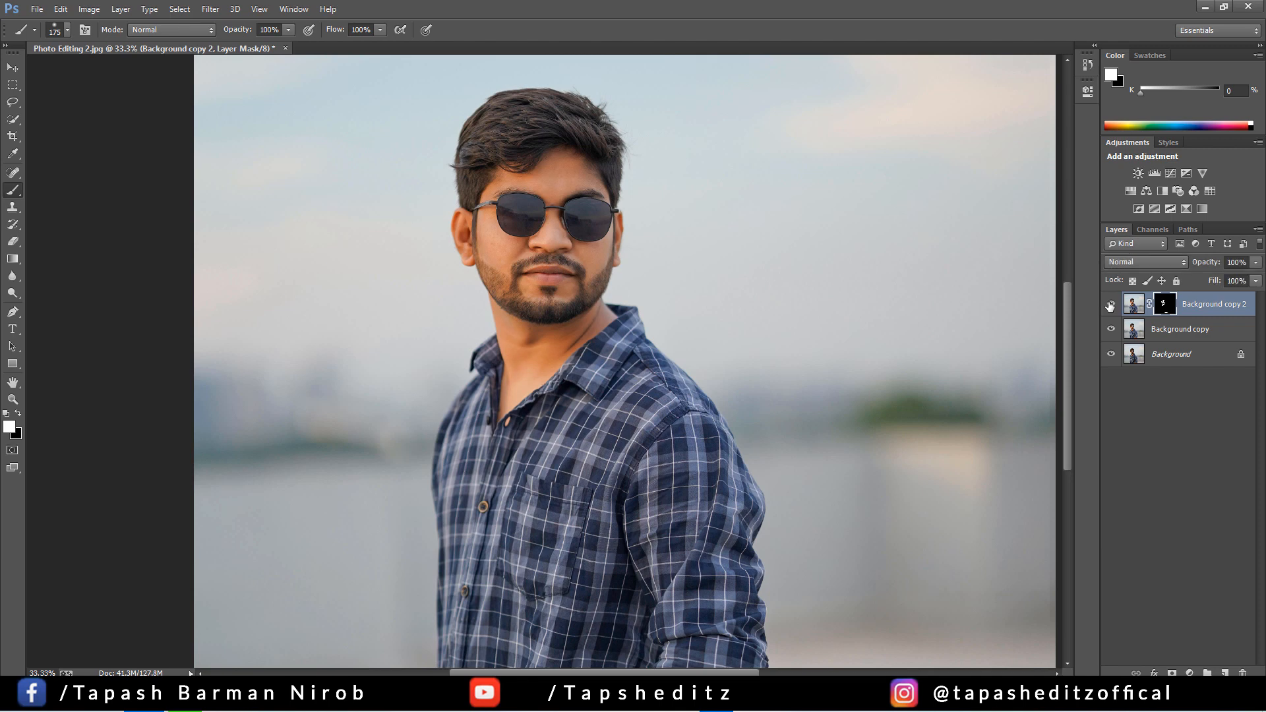
{"action": "left_click", "coordinate": [1255, 262]}
{"action": "left_click_drag", "start_coordinate": [1232, 275], "coordinate": [1240, 278]}
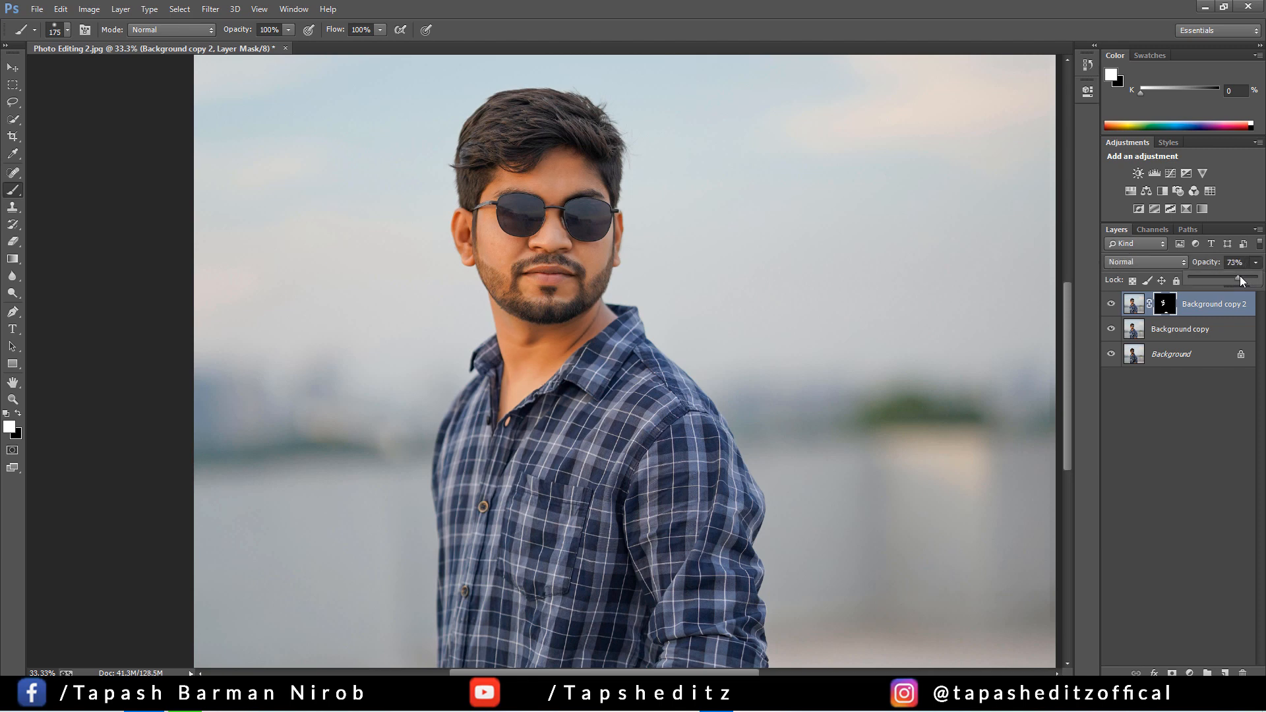
{"action": "right_click", "coordinate": [1163, 305]}
{"action": "left_click", "coordinate": [1167, 348]}
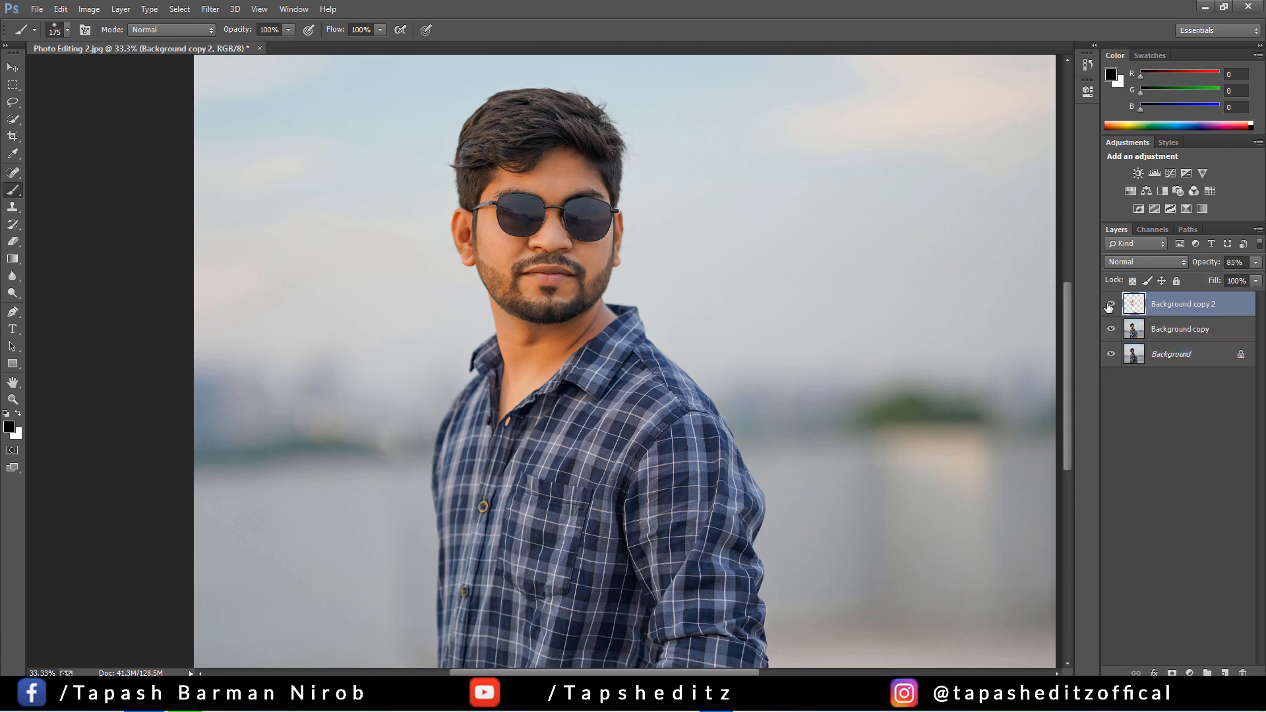
Adjust the midtone and white input levels of Background copy 2 with Levels, and compare the layer hidden and shown
{"action": "left_click", "coordinate": [89, 9]}
{"action": "mouse_move", "coordinate": [119, 49]}
{"action": "left_click", "coordinate": [314, 71]}
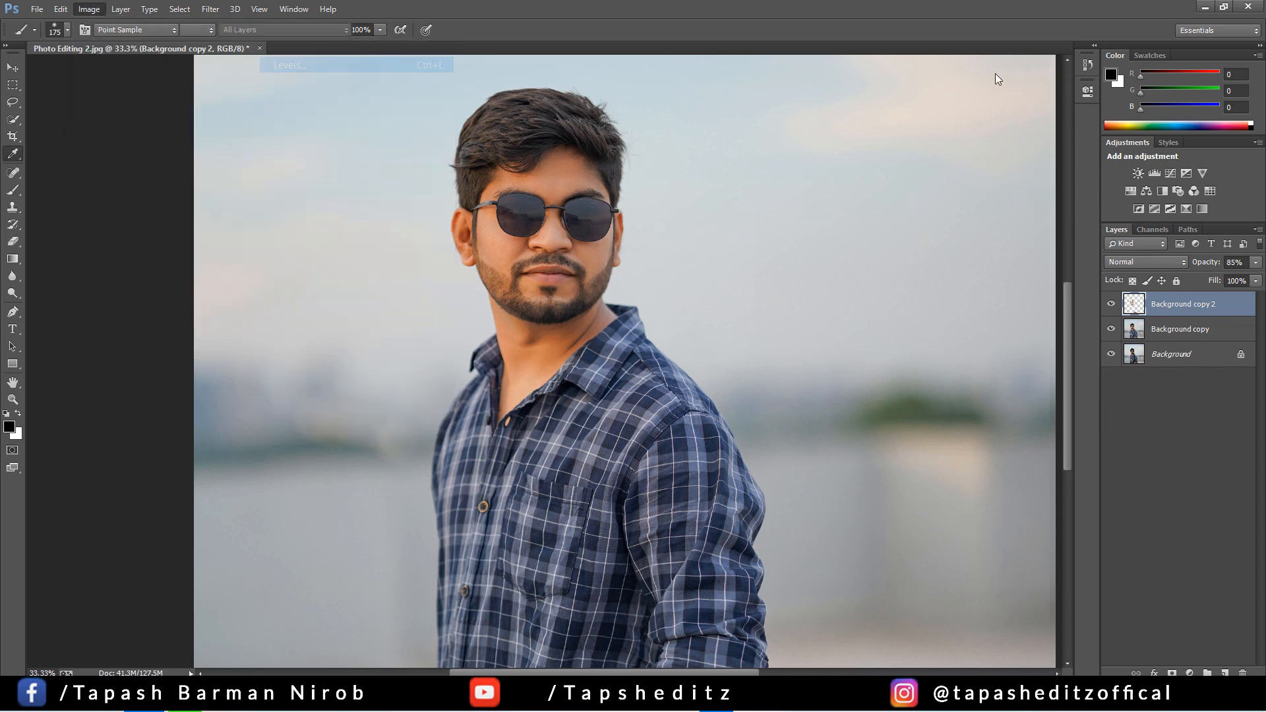
{"action": "left_click_drag", "start_coordinate": [655, 146], "coordinate": [938, 133]}
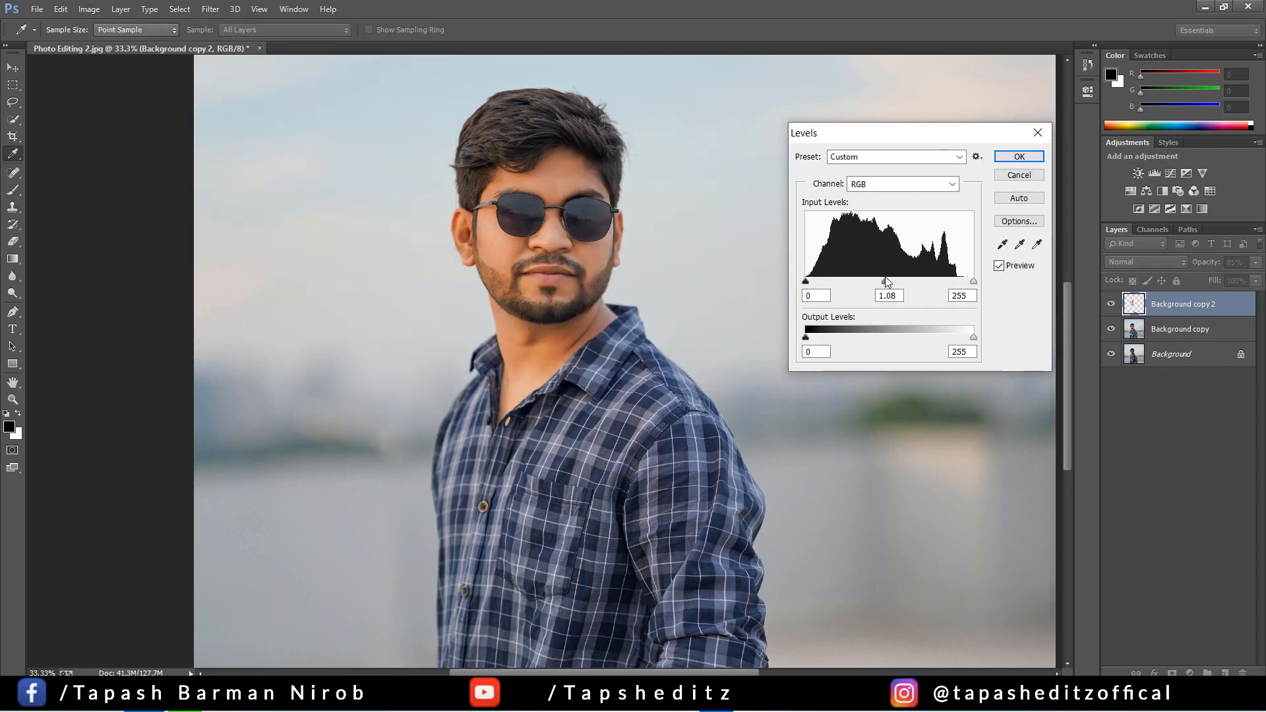
{"action": "left_click_drag", "start_coordinate": [885, 277], "coordinate": [887, 278]}
{"action": "left_click_drag", "start_coordinate": [971, 278], "coordinate": [966, 278]}
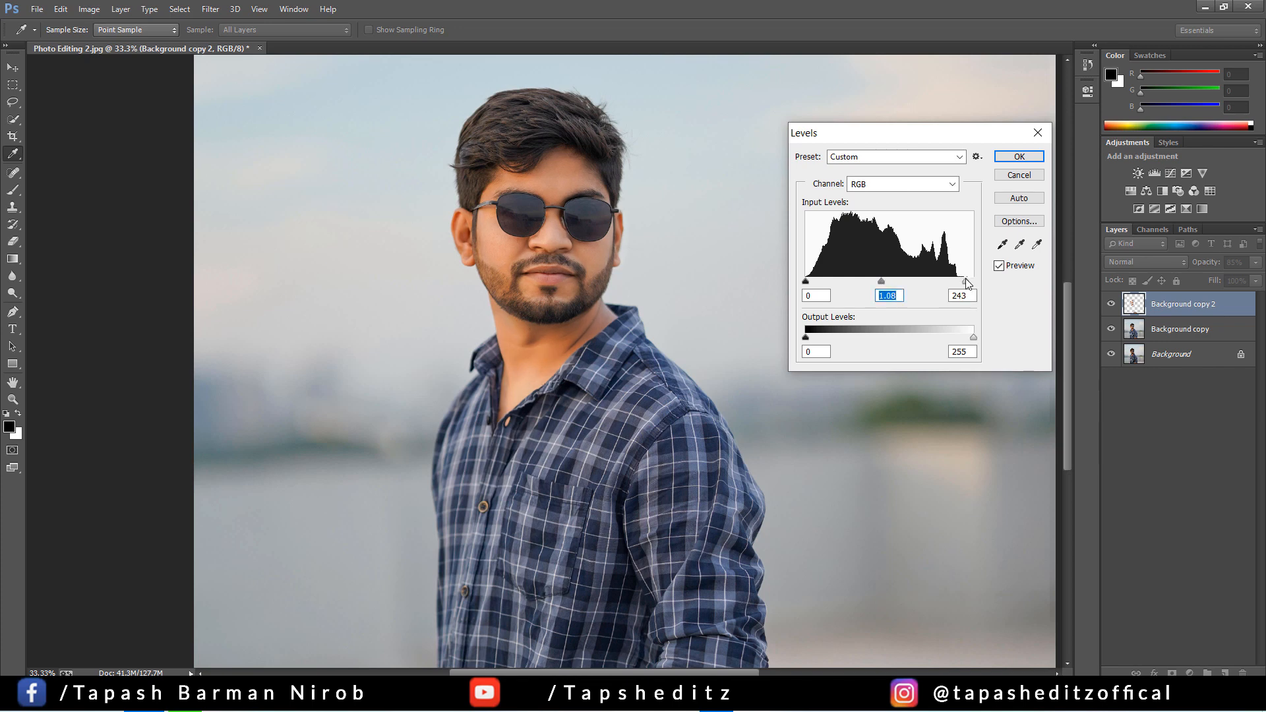
{"action": "left_click", "coordinate": [1018, 157]}
{"action": "key", "text": "b"}
{"action": "left_click", "coordinate": [1111, 304]}
{"action": "left_click", "coordinate": [1111, 303]}
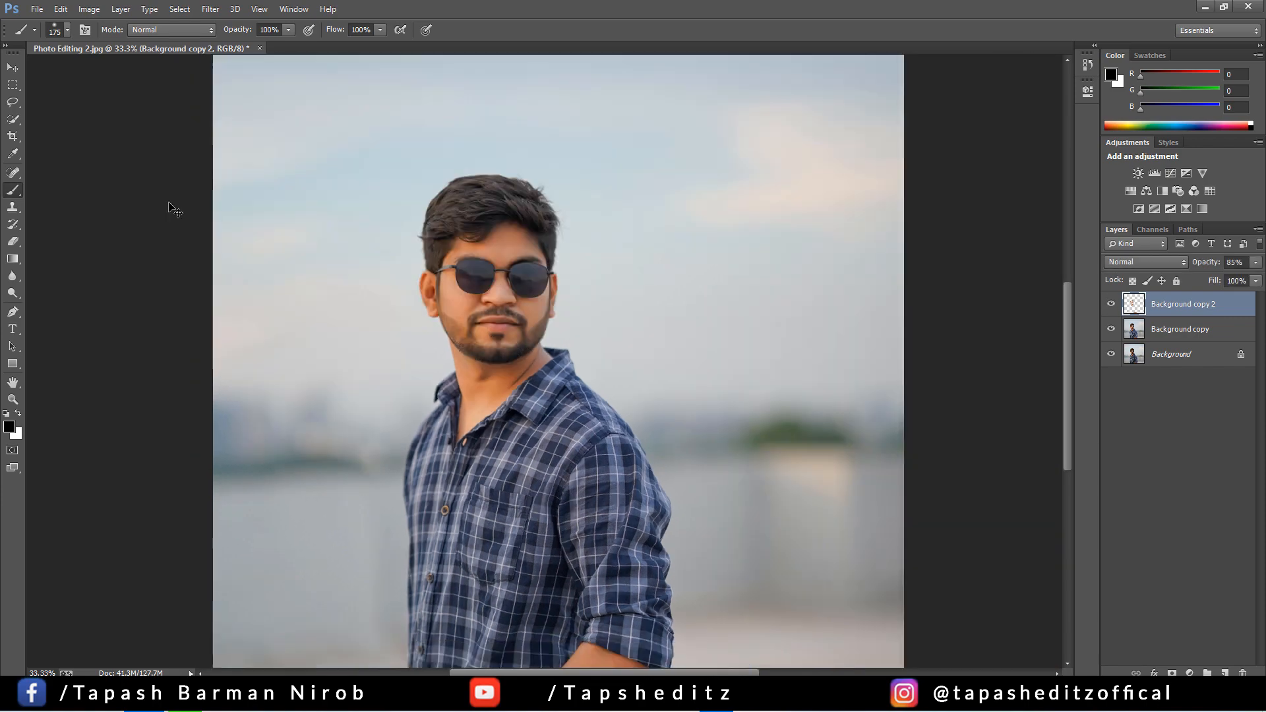
Merge Background copy 2 down into the Background copy layer
{"action": "key", "text": "ctrl+minus"}
{"action": "key", "text": "ctrl+minus"}
{"action": "key", "text": "ctrl+minus"}
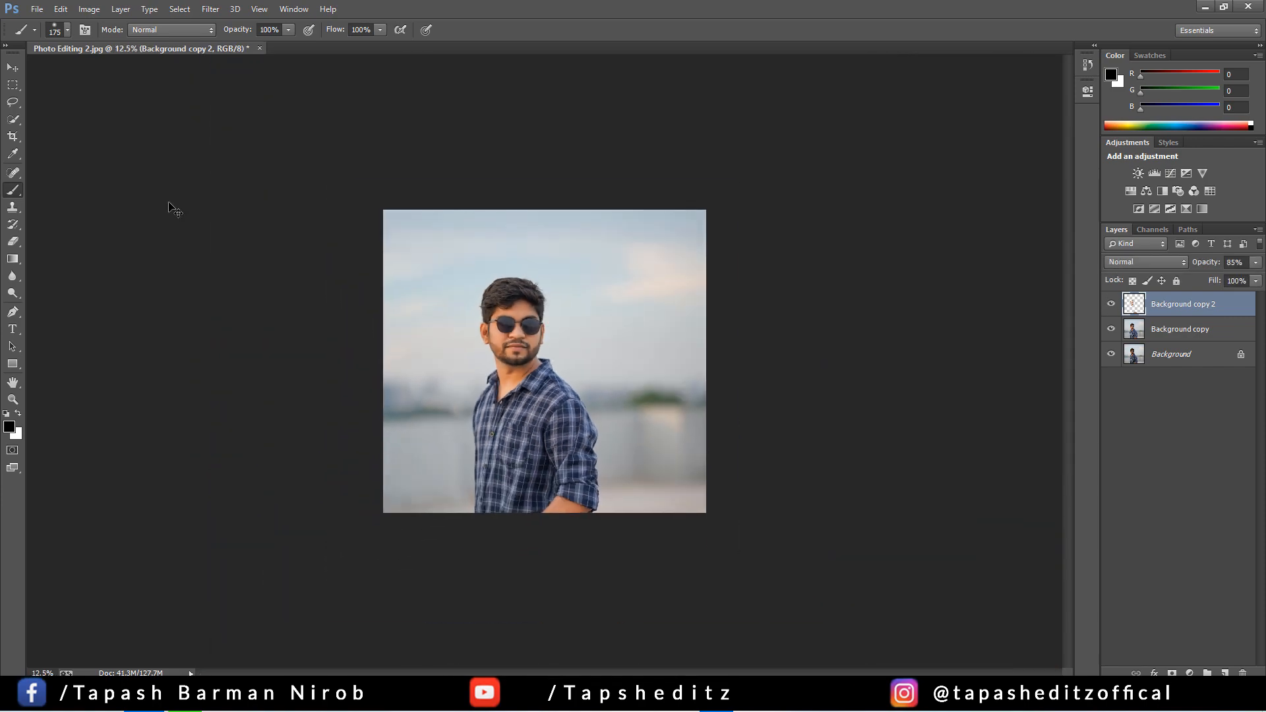
{"action": "key", "text": "ctrl+plus"}
{"action": "key", "text": "ctrl+plus"}
{"action": "key", "text": "ctrl+plus"}
{"action": "key", "text": "ctrl+plus"}
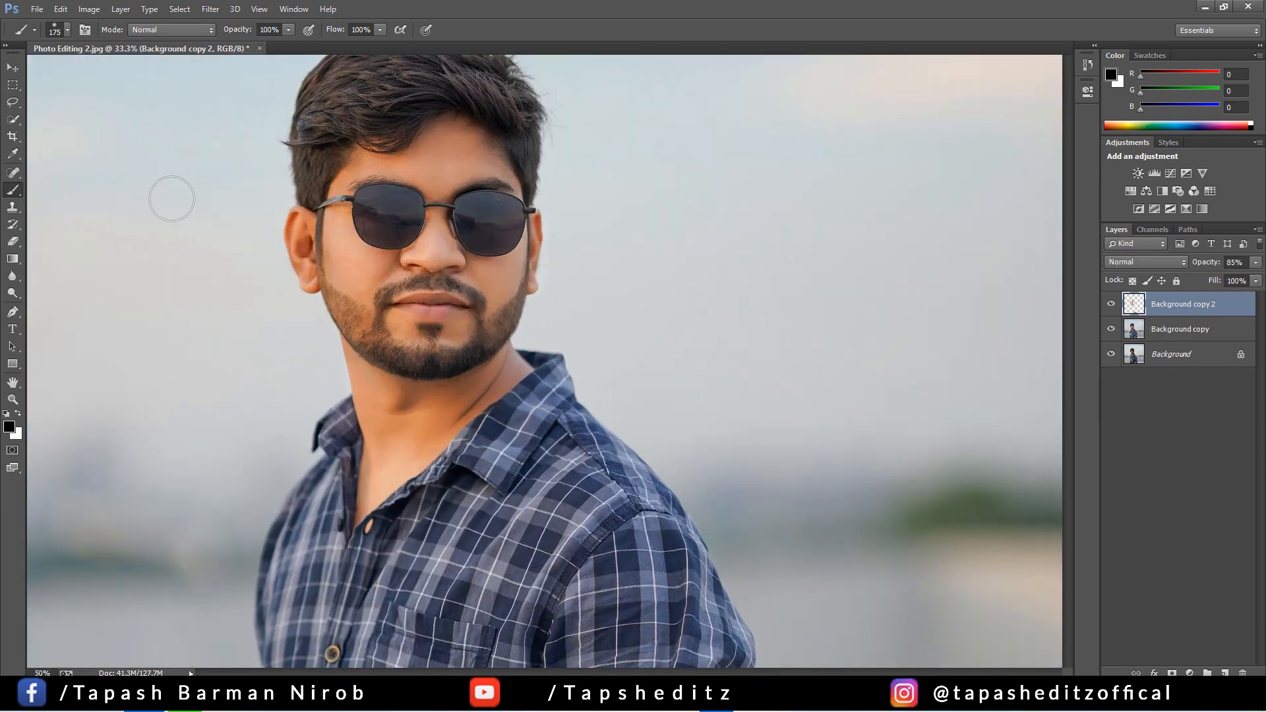
{"action": "right_click", "coordinate": [1177, 309]}
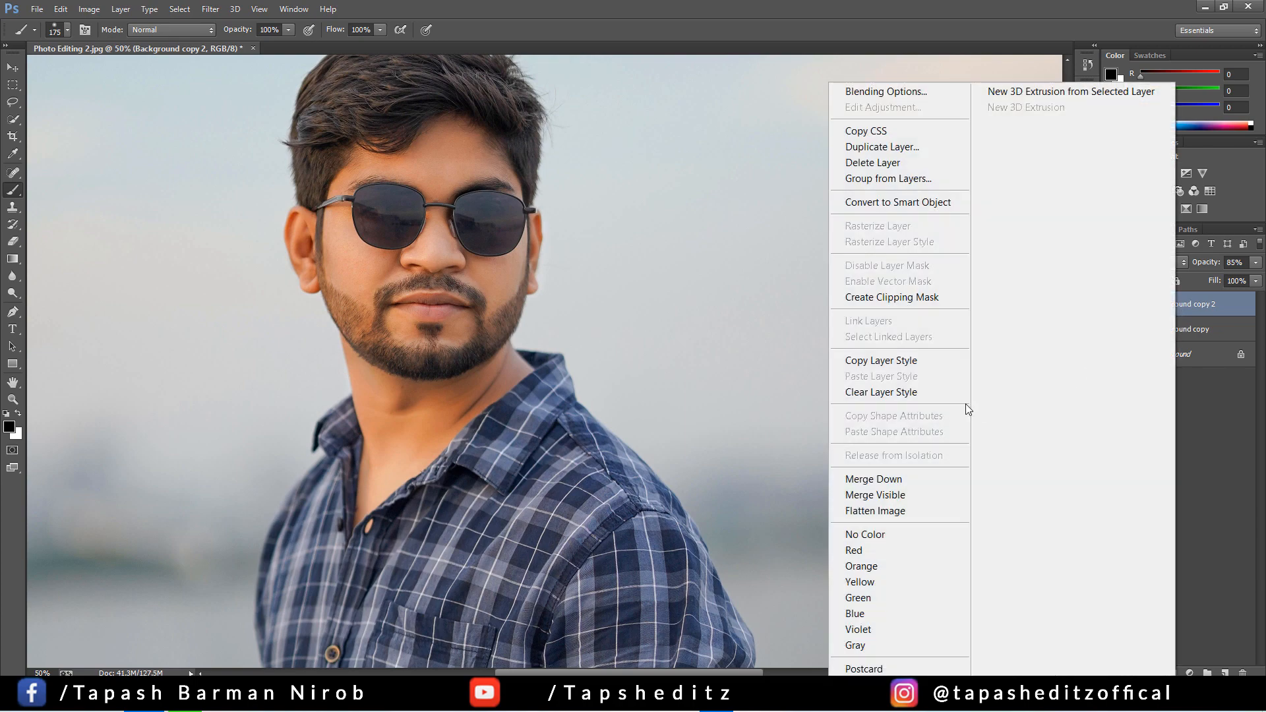
{"action": "left_click", "coordinate": [892, 475]}
Move the unlocked Background layer above Background copy and set its blend mode to Overlay
{"action": "double_click", "coordinate": [1218, 330], "text": "alt"}
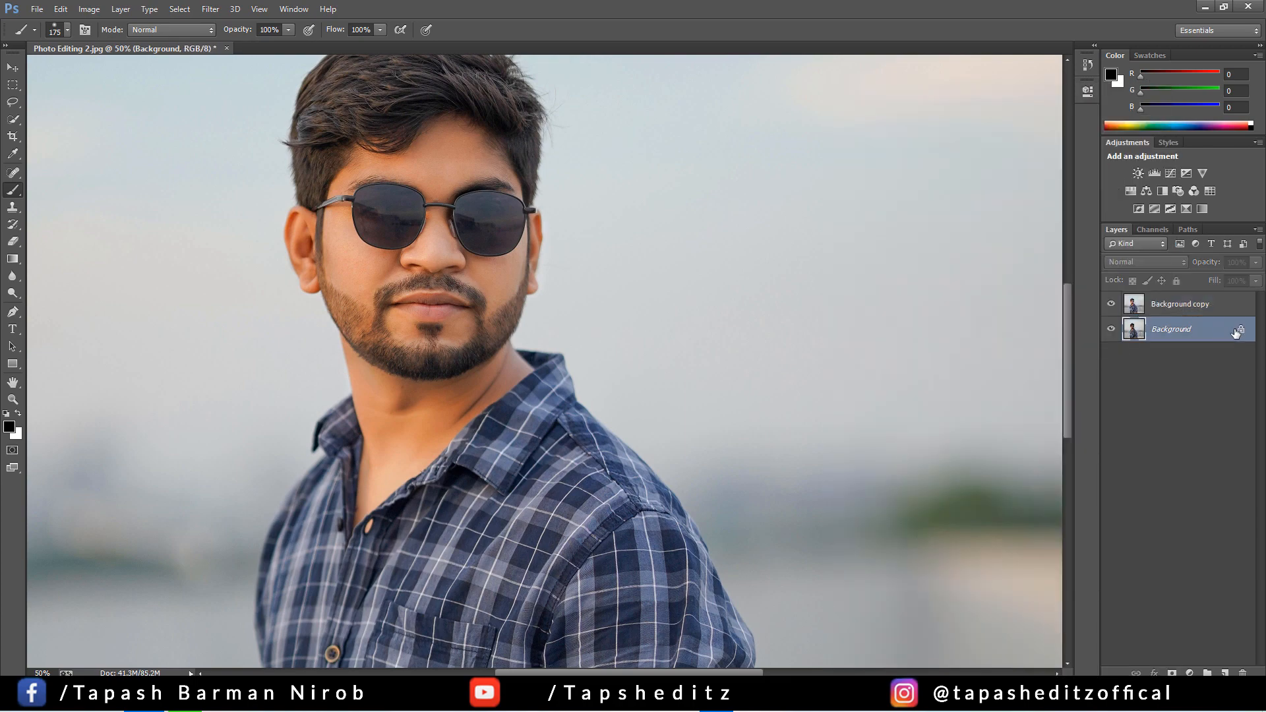
{"action": "left_click_drag", "start_coordinate": [1226, 330], "coordinate": [1177, 295]}
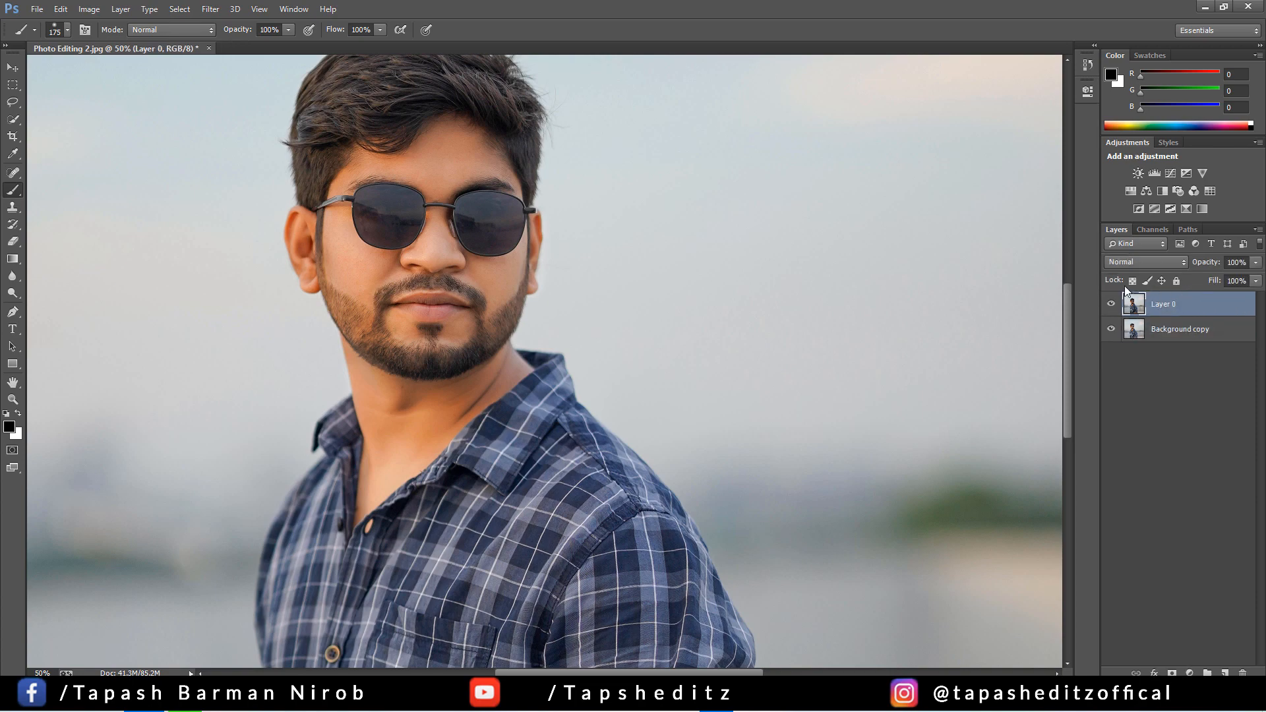
{"action": "left_click", "coordinate": [1138, 264]}
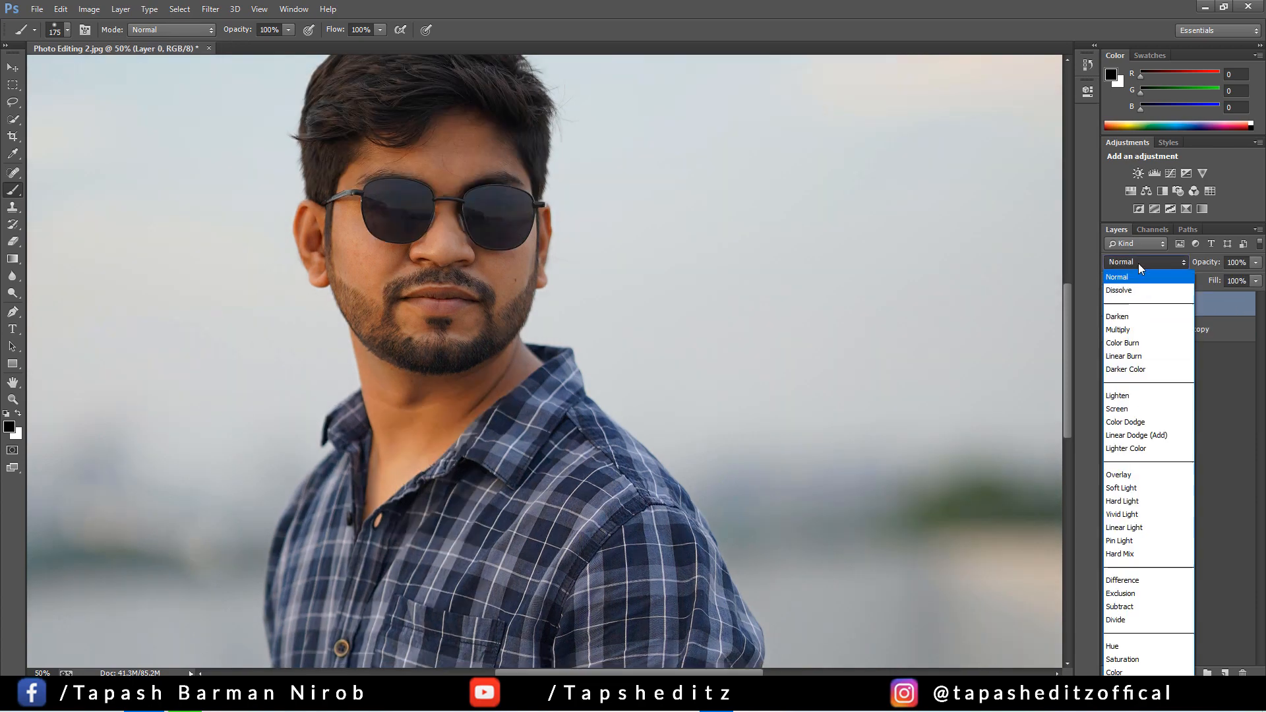
{"action": "left_click", "coordinate": [1132, 474]}
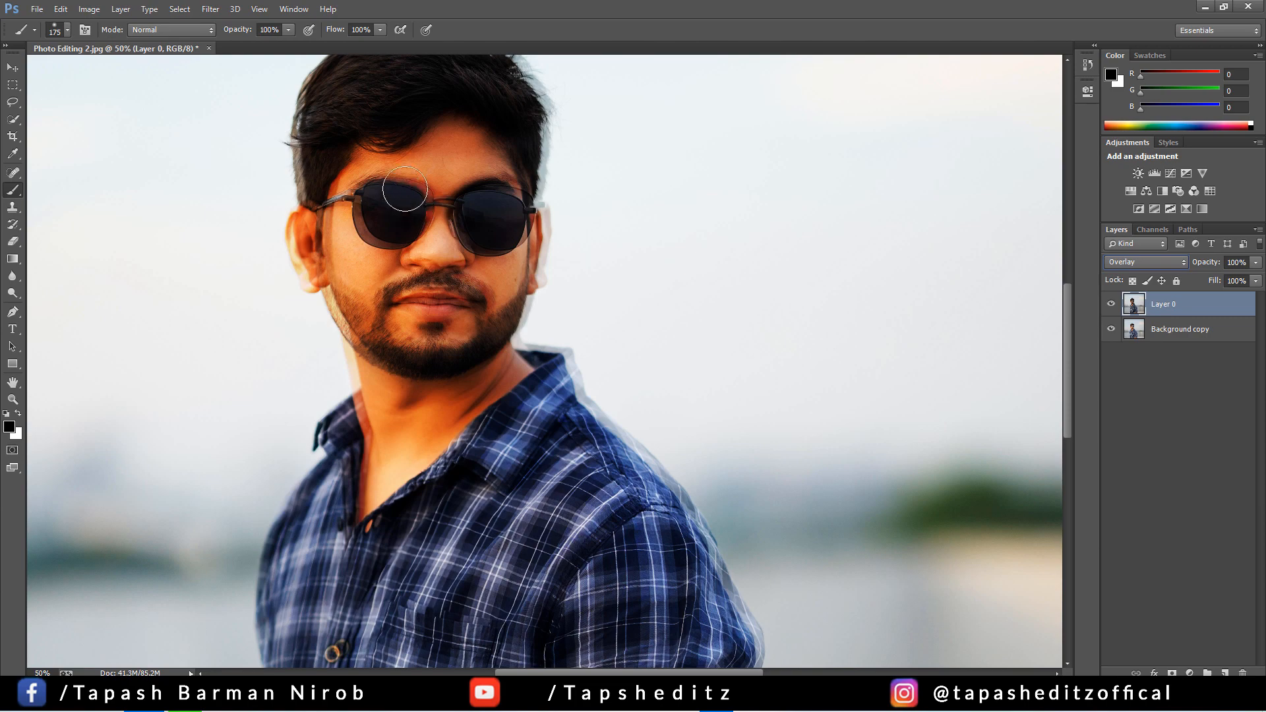
Shift the Overlay layer until its portrait lines up exactly with the one on Background copy
{"action": "left_click_drag", "start_coordinate": [404, 138], "coordinate": [394, 137]}
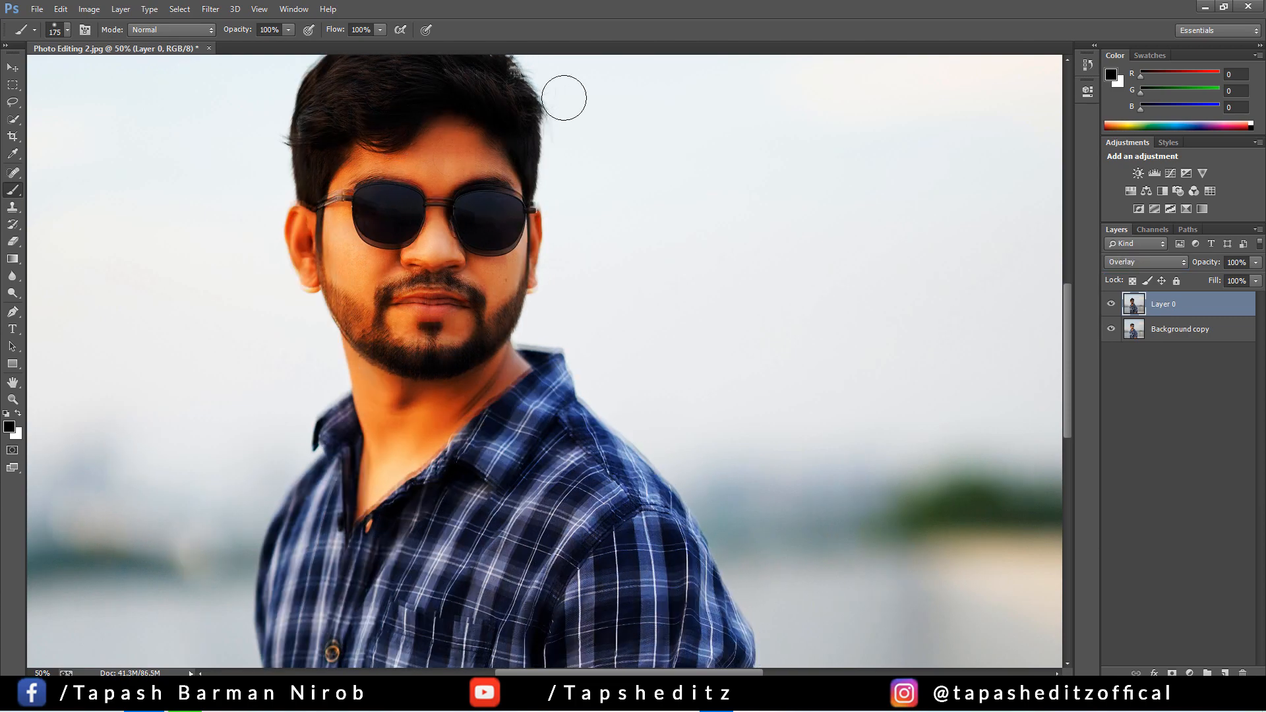
{"action": "left_click", "coordinate": [12, 67]}
{"action": "key", "text": "shift+Down"}
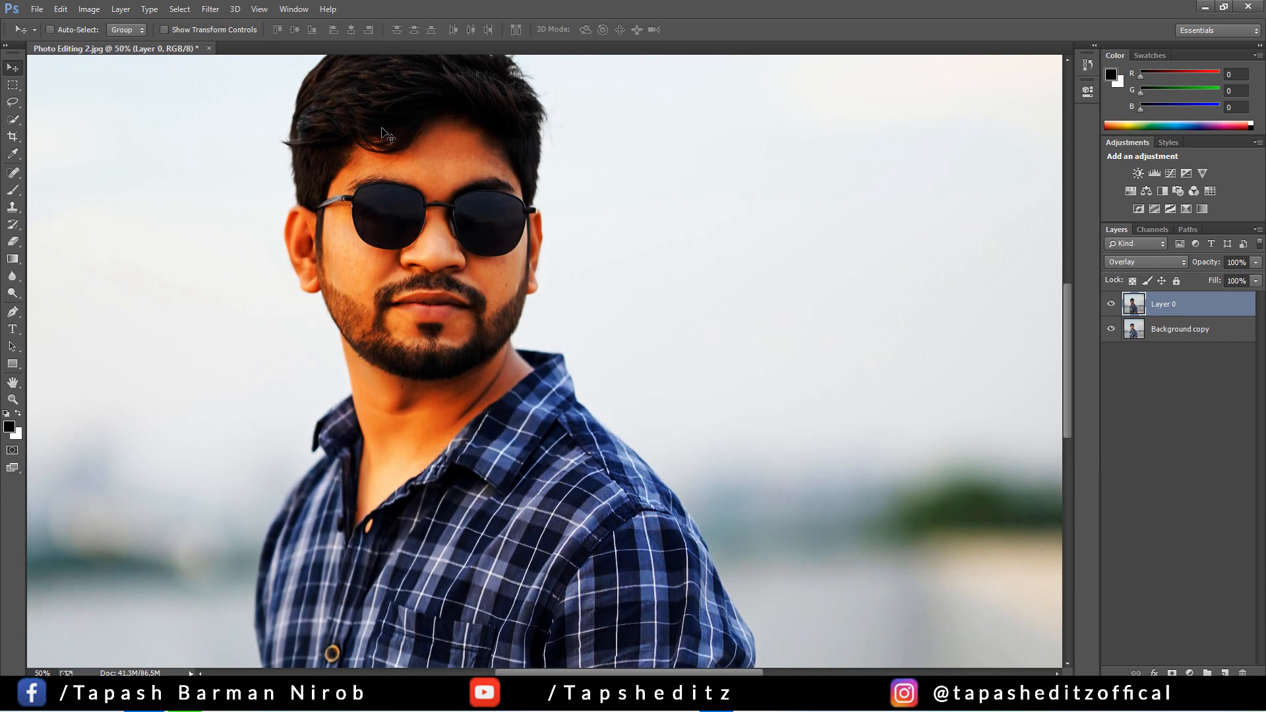
Apply the High Pass filter to Layer 0 with a radius of about 1.1 pixels
{"action": "left_click", "coordinate": [211, 10]}
{"action": "mouse_move", "coordinate": [336, 319]}
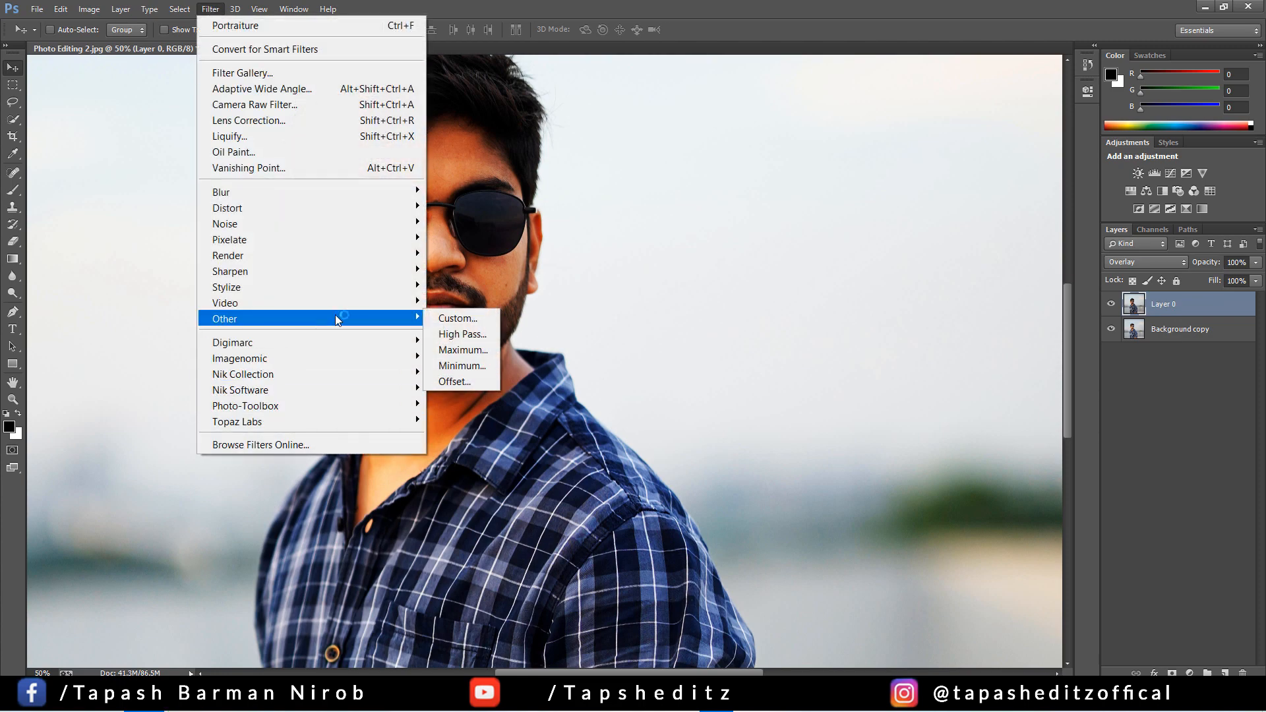
{"action": "left_click", "coordinate": [459, 332]}
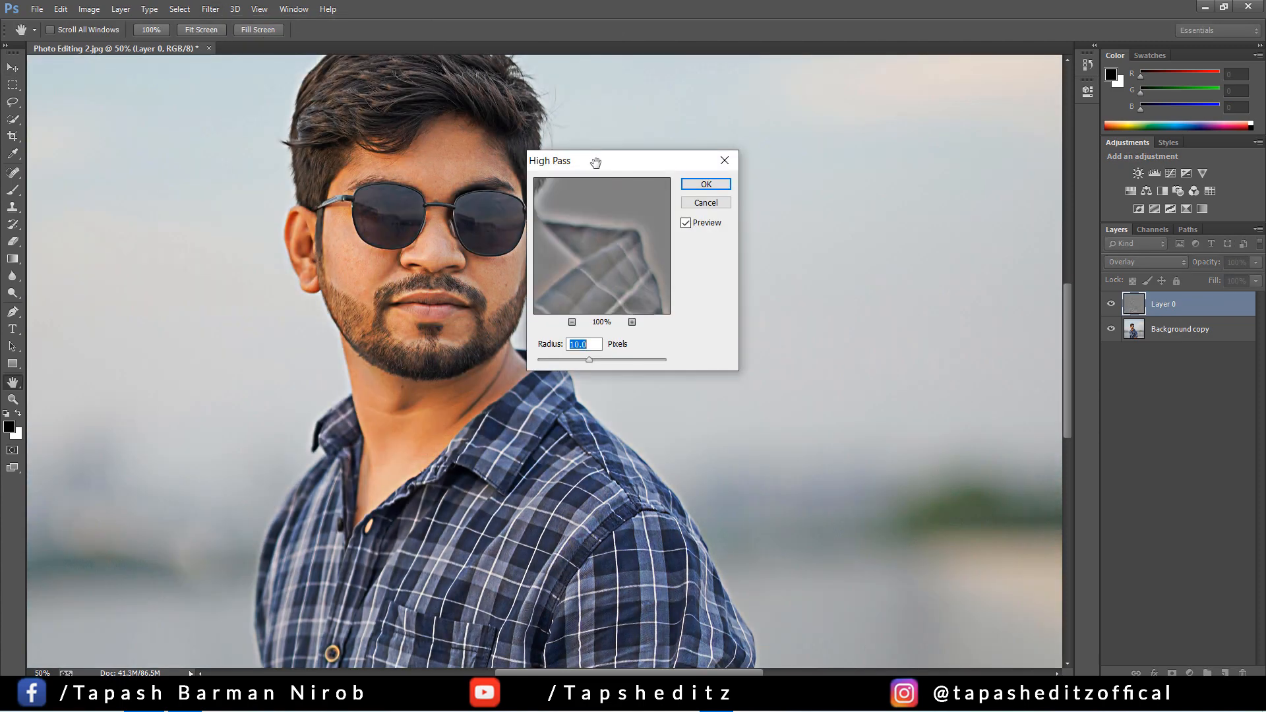
{"action": "left_click_drag", "start_coordinate": [593, 160], "coordinate": [696, 173]}
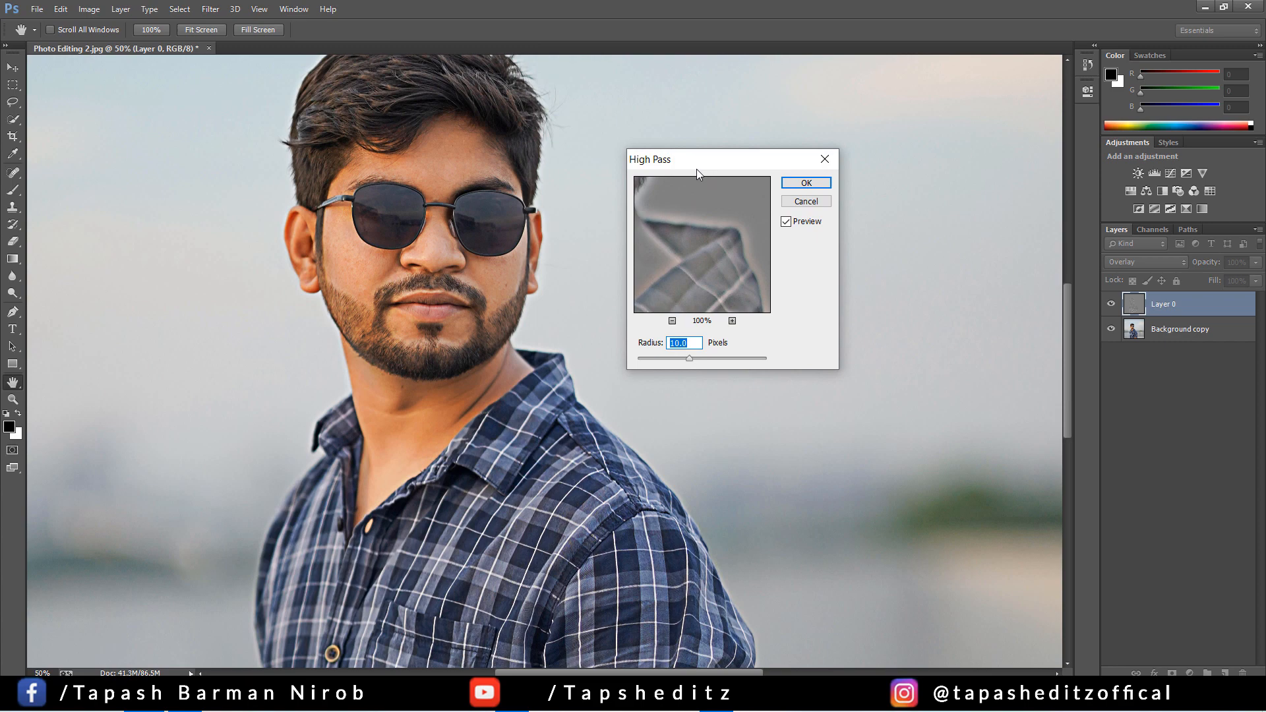
{"action": "left_click", "coordinate": [655, 361]}
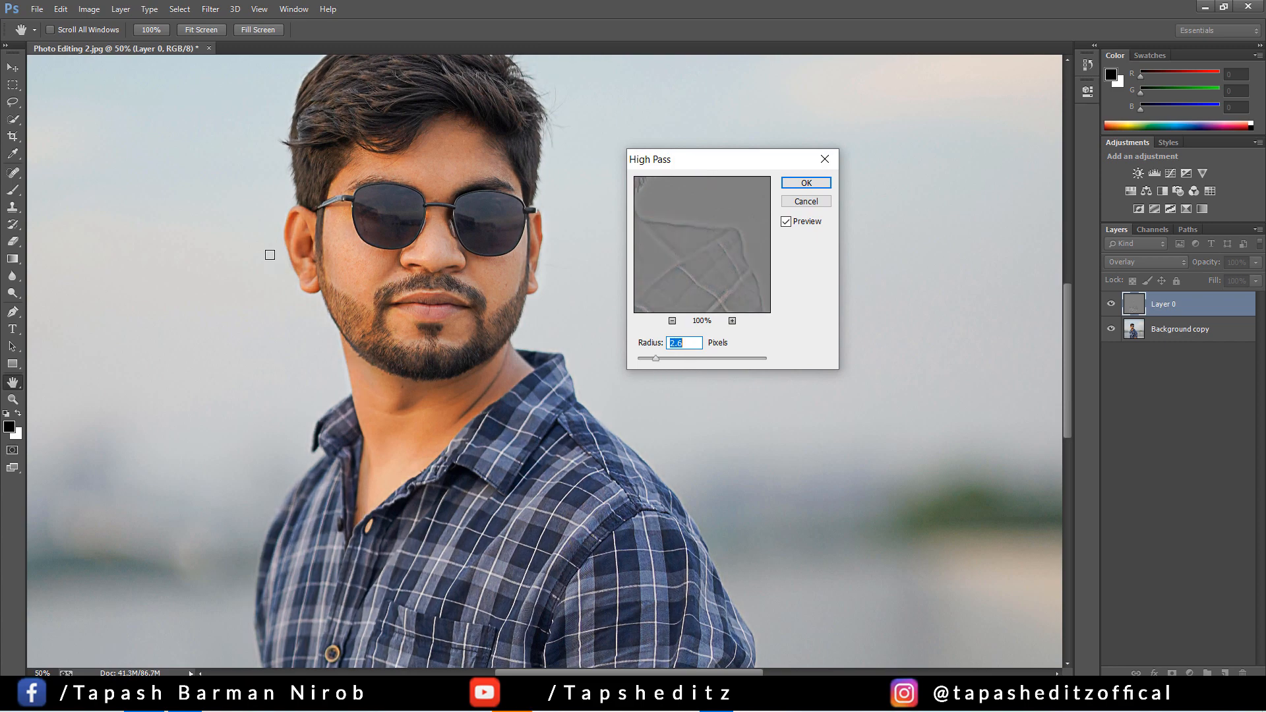
{"action": "key", "text": "ctrl+plus"}
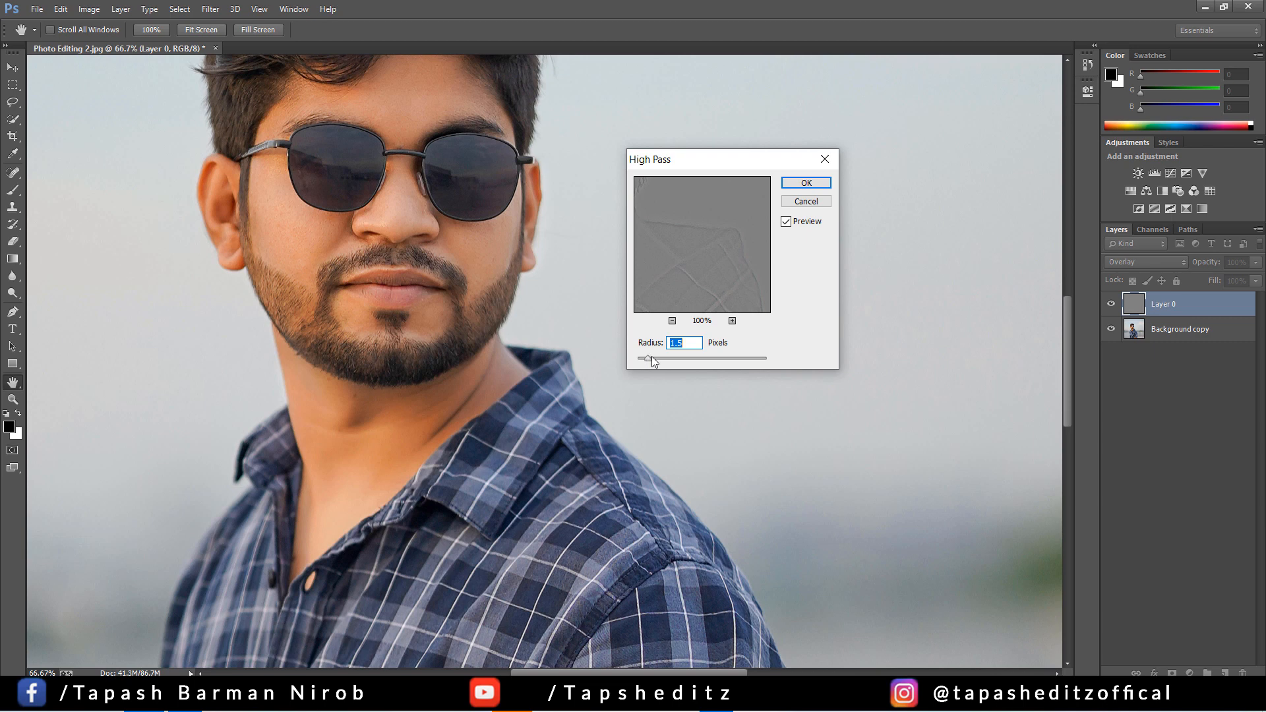
{"action": "mouse_move", "coordinate": [652, 357]}
{"action": "left_mouse_down"}
{"action": "mouse_move", "coordinate": [684, 357]}
{"action": "mouse_move", "coordinate": [671, 357]}
{"action": "left_mouse_up"}
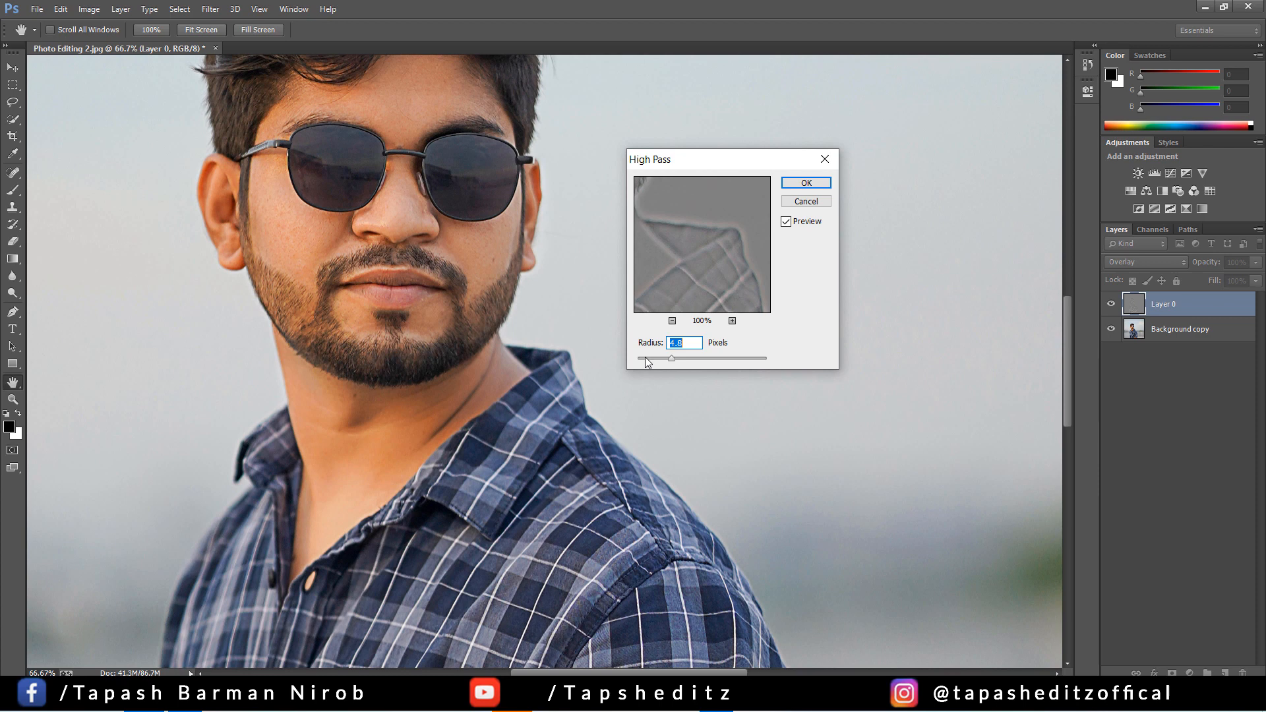
{"action": "left_click", "coordinate": [645, 357]}
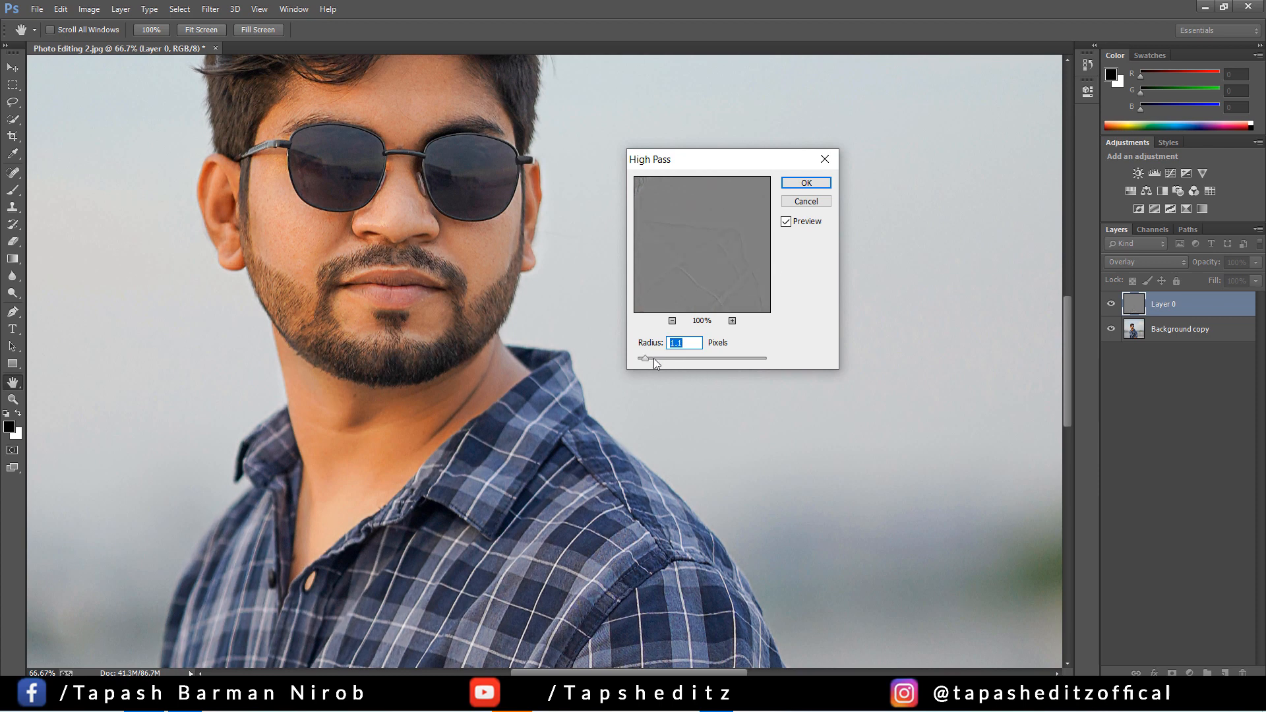
{"action": "left_click", "coordinate": [804, 183]}
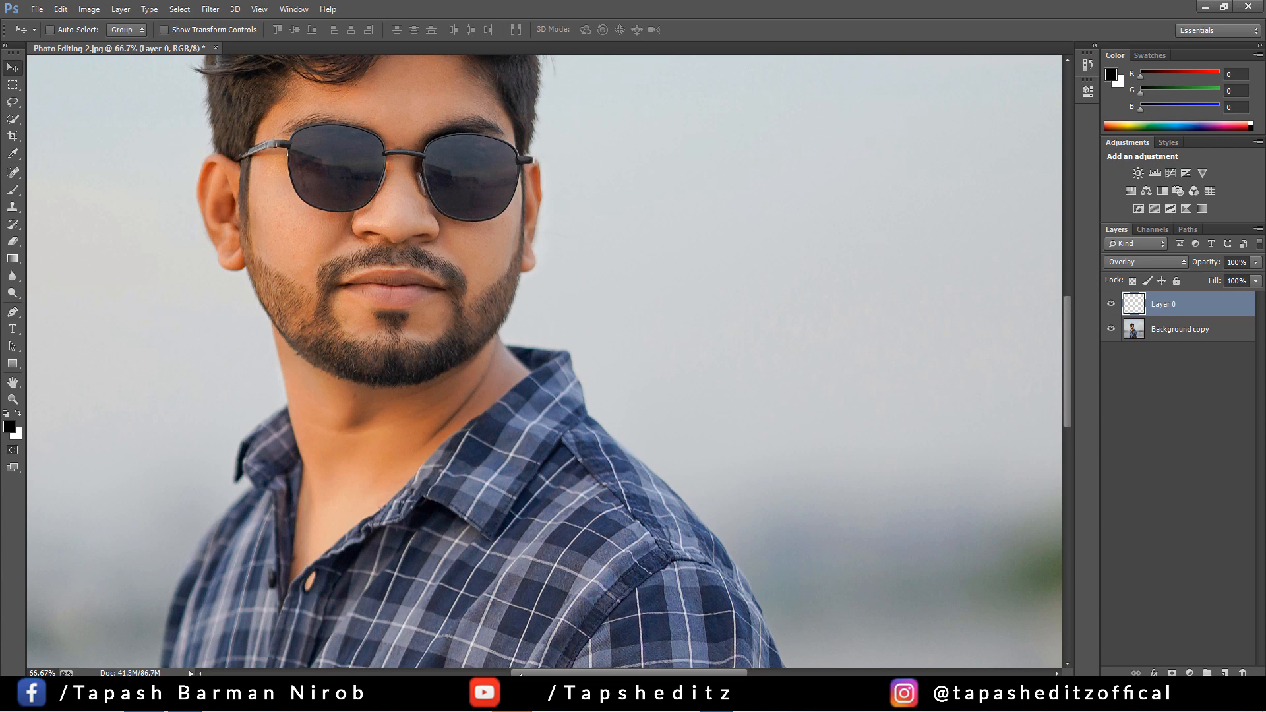
Change Layer 0's blend mode to Linear Light, compare the layer hidden and shown, and set its opacity to 70%
{"action": "left_click", "coordinate": [1146, 262]}
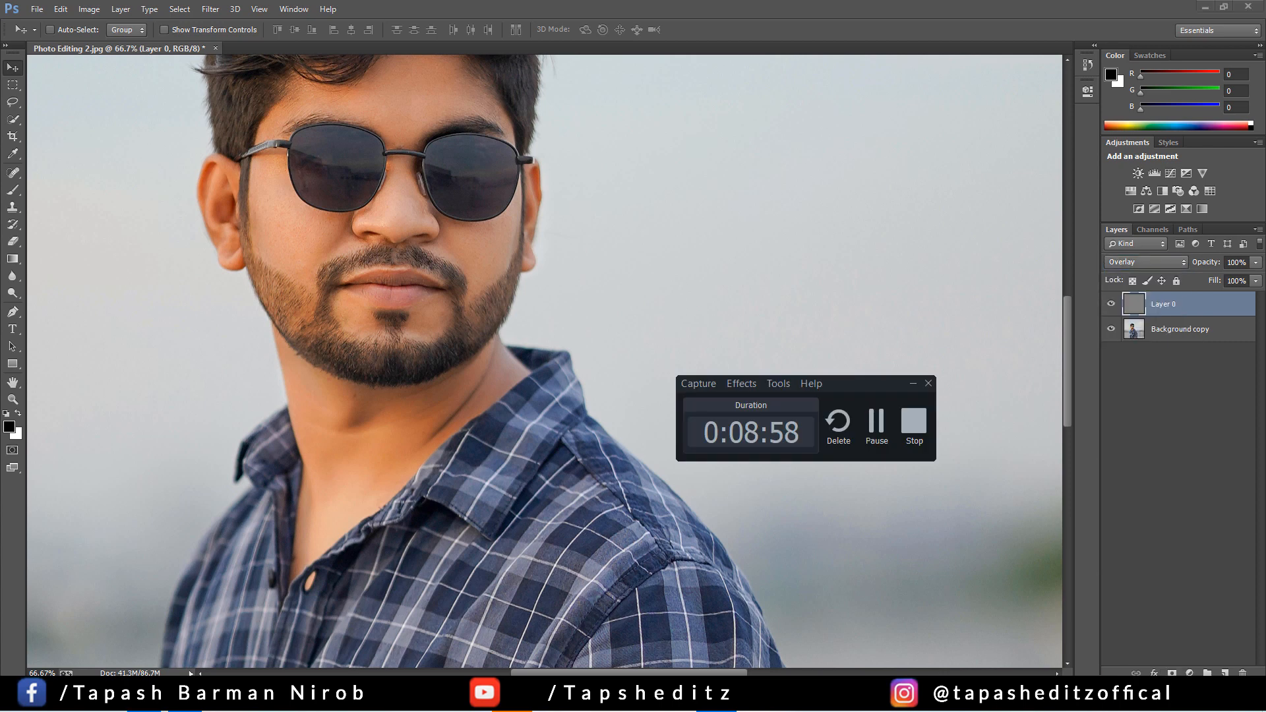
{"action": "left_click", "coordinate": [1136, 262]}
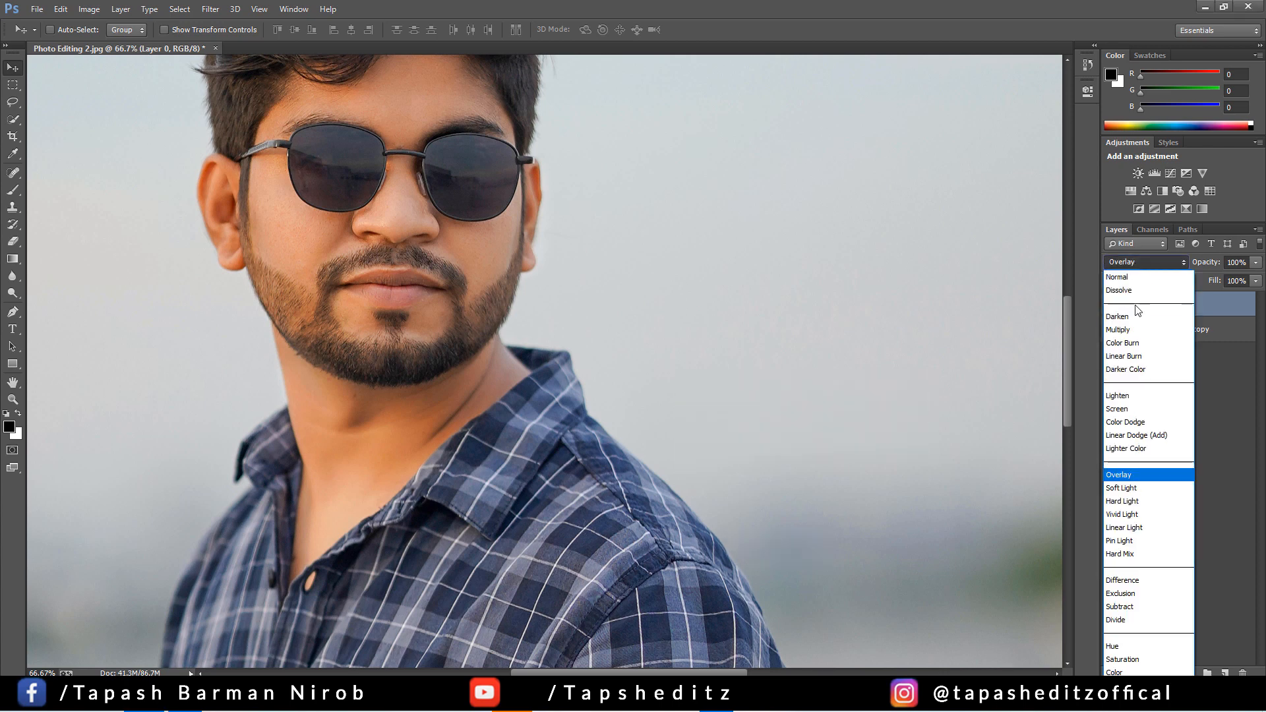
{"action": "left_click", "coordinate": [1144, 530]}
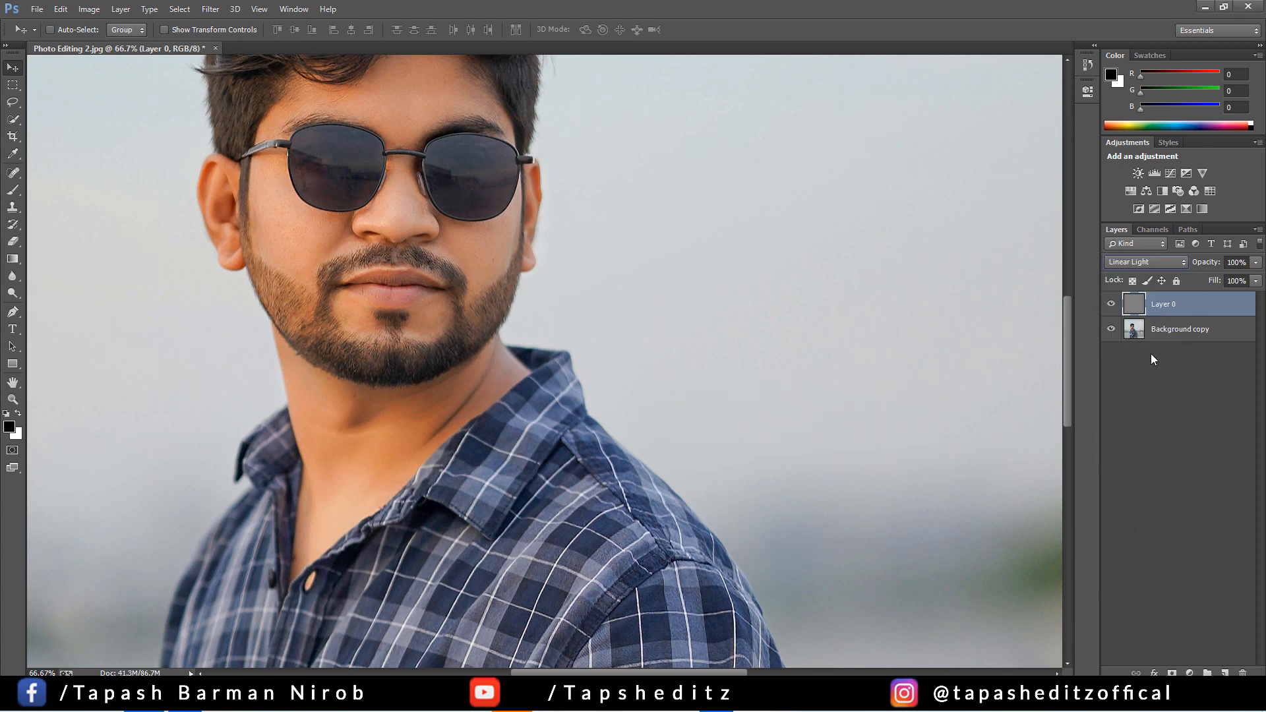
{"action": "left_click", "coordinate": [1110, 304]}
{"action": "left_click", "coordinate": [1110, 303]}
{"action": "left_click", "coordinate": [1256, 262]}
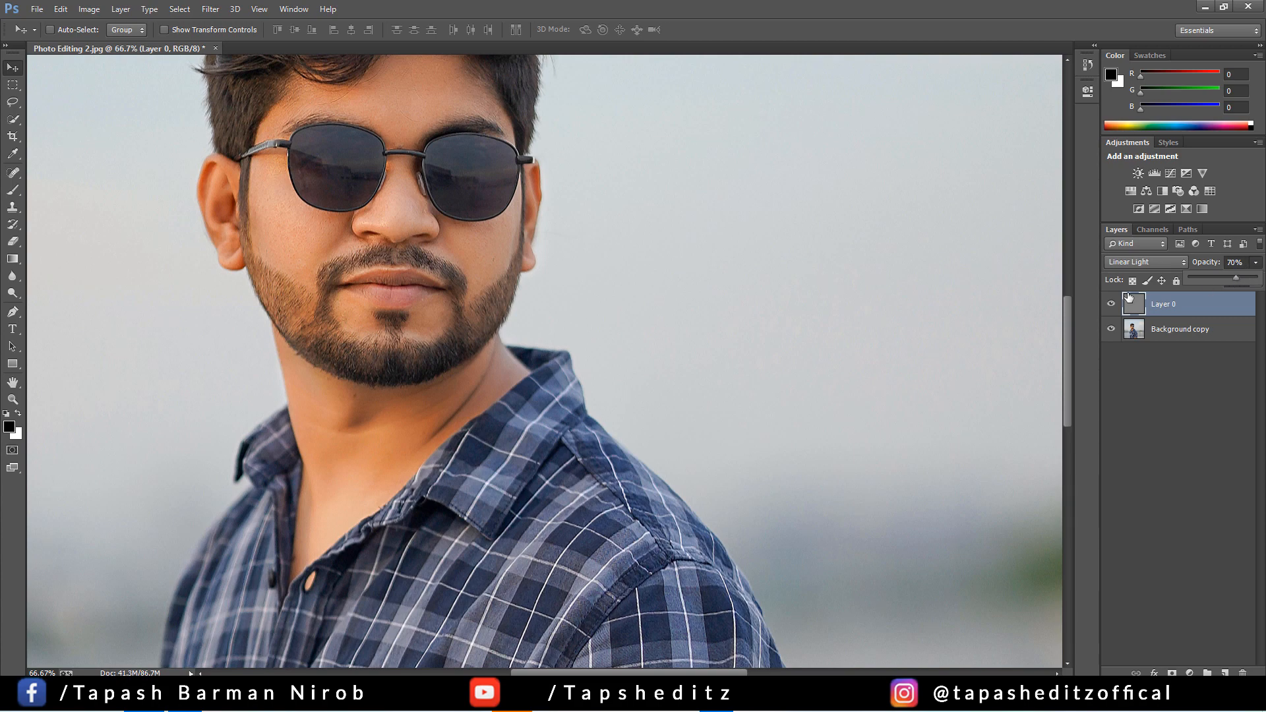
Crop the image to cut off the lower part of the body and the transparent edges around the photo
{"action": "key", "text": "ctrl+minus"}
{"action": "key", "text": "ctrl+minus"}
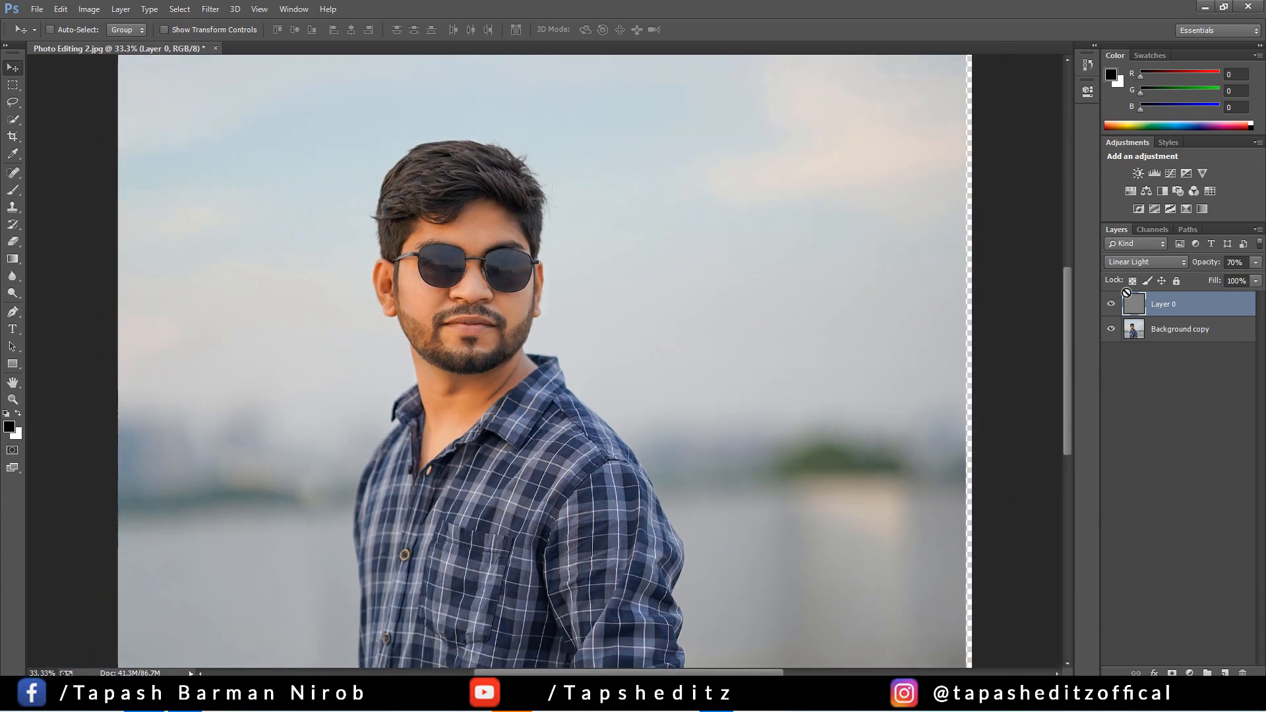
{"action": "key", "text": "ctrl+minus"}
{"action": "key", "text": "ctrl+minus"}
{"action": "key", "text": "ctrl+minus"}
{"action": "key", "text": "ctrl+plus"}
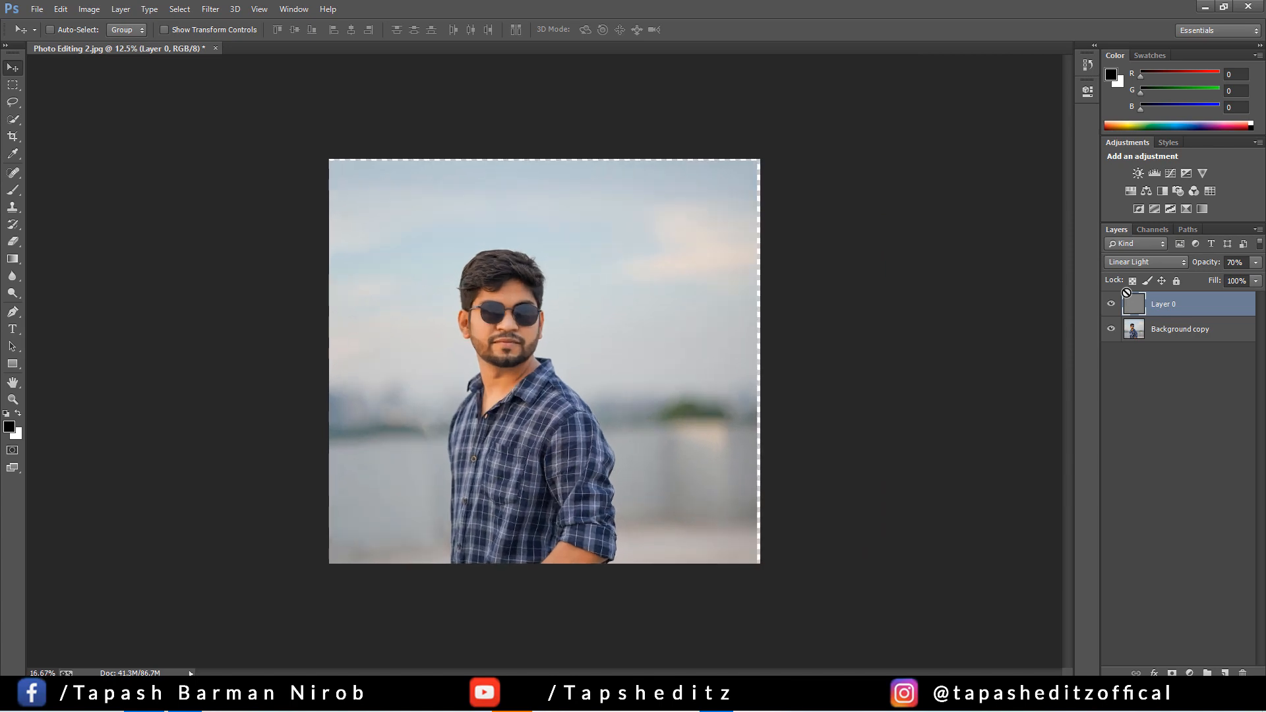
{"action": "key", "text": "ctrl+plus"}
{"action": "key", "text": "ctrl+plus"}
{"action": "key", "text": "ctrl+minus"}
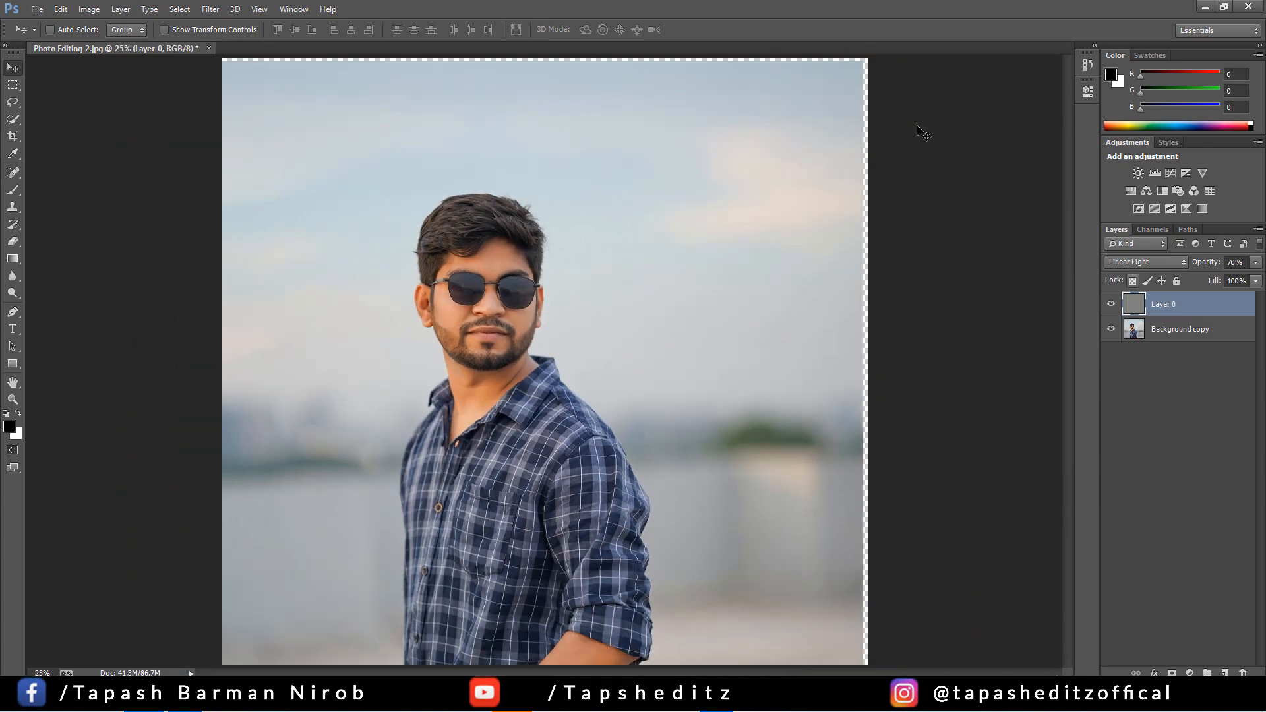
{"action": "left_click", "coordinate": [12, 135]}
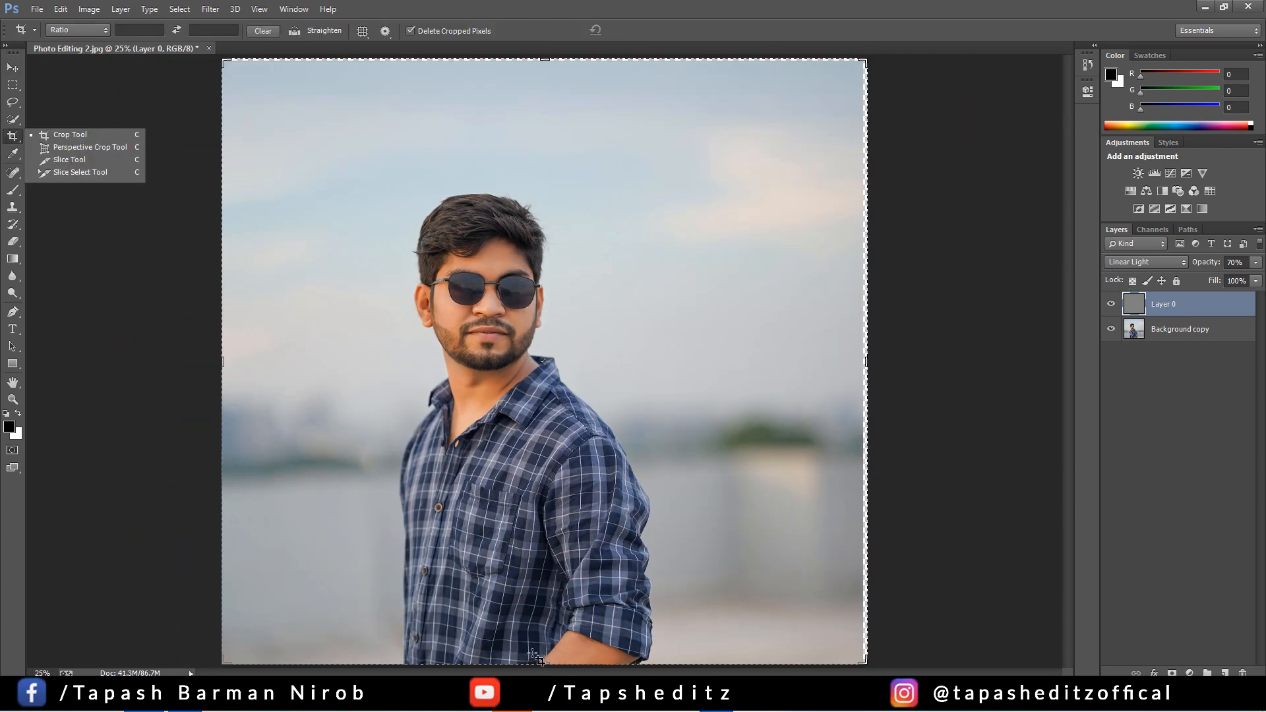
{"action": "left_click_drag", "start_coordinate": [543, 663], "coordinate": [544, 610]}
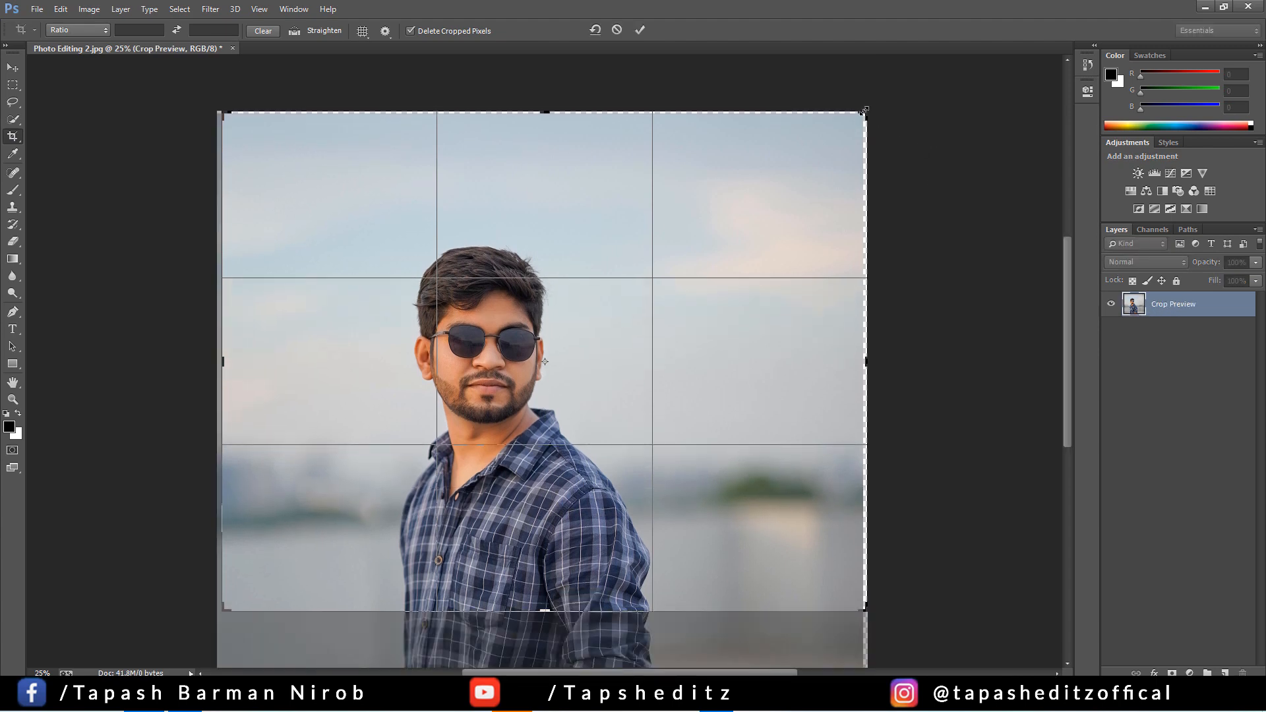
{"action": "left_click_drag", "start_coordinate": [864, 111], "coordinate": [859, 112]}
{"action": "left_click", "coordinate": [639, 30]}
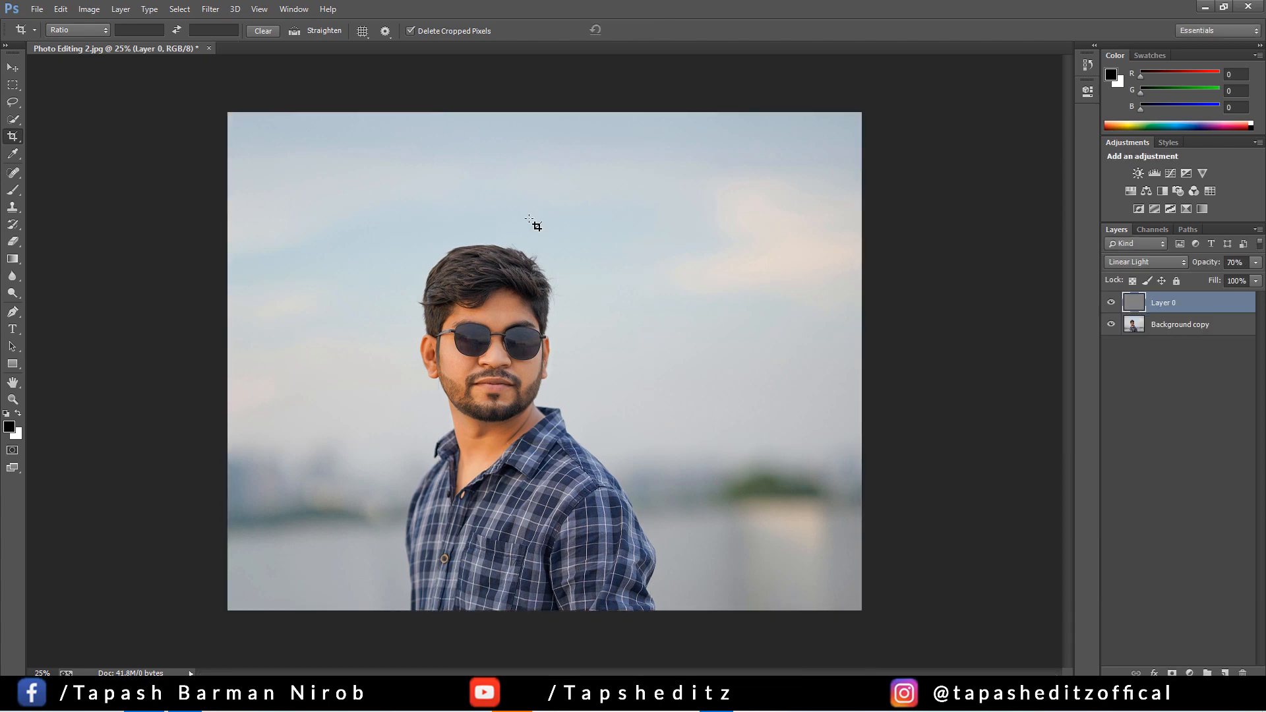
Stamp all visible layers into a new layer on top and open it in the Camera Raw filter
{"action": "key", "text": "ctrl+plus"}
{"action": "key", "text": "ctrl+plus"}
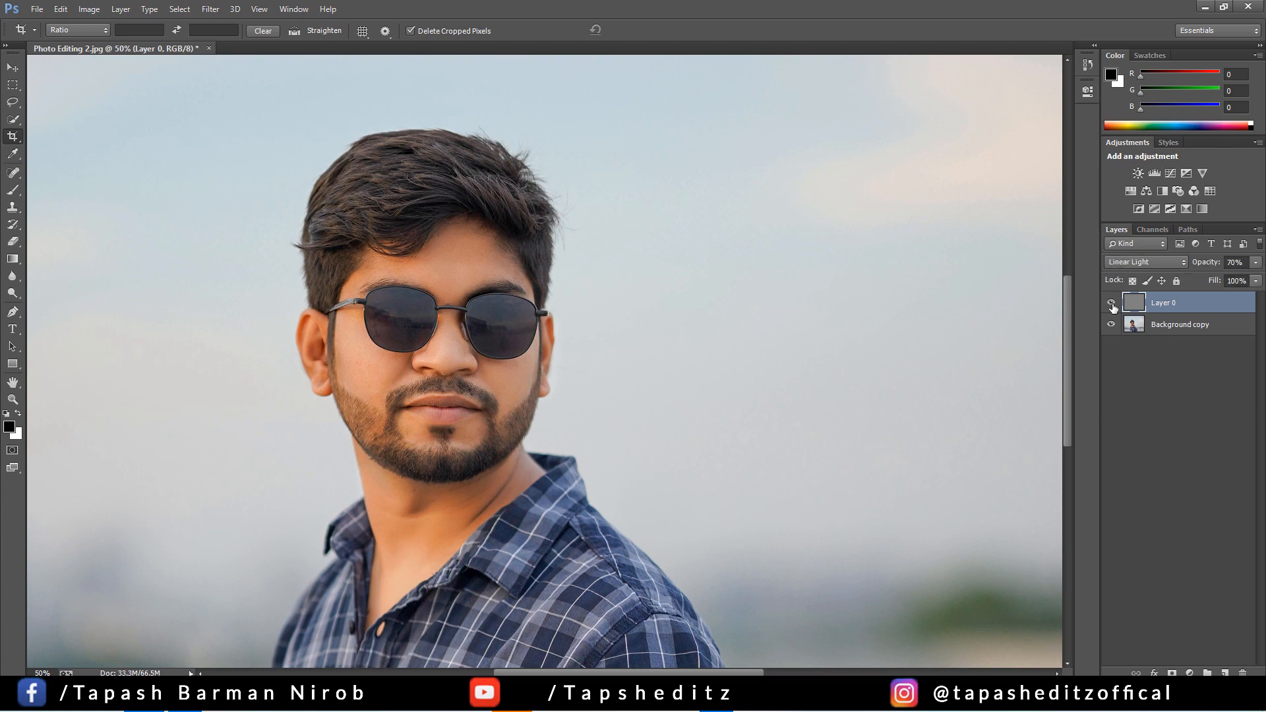
{"action": "key", "text": "ctrl+minus"}
{"action": "key", "text": "ctrl+minus"}
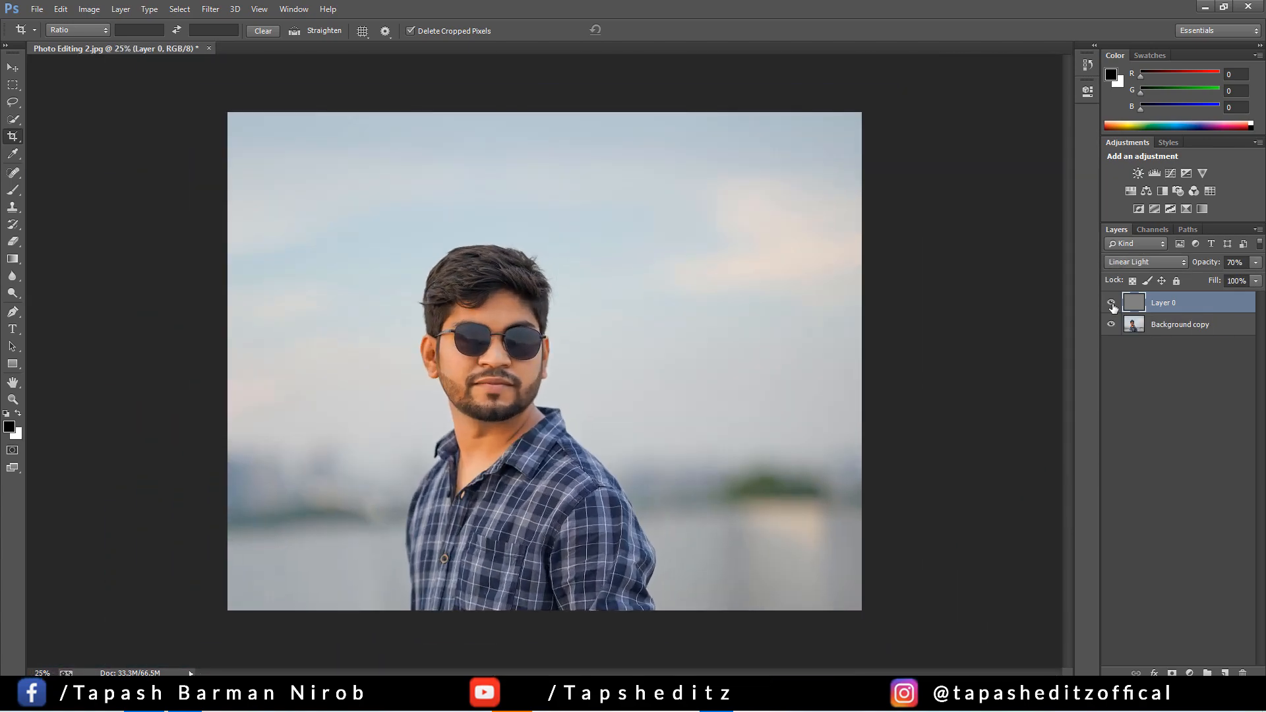
{"action": "key", "text": "ctrl+alt+shift+e"}
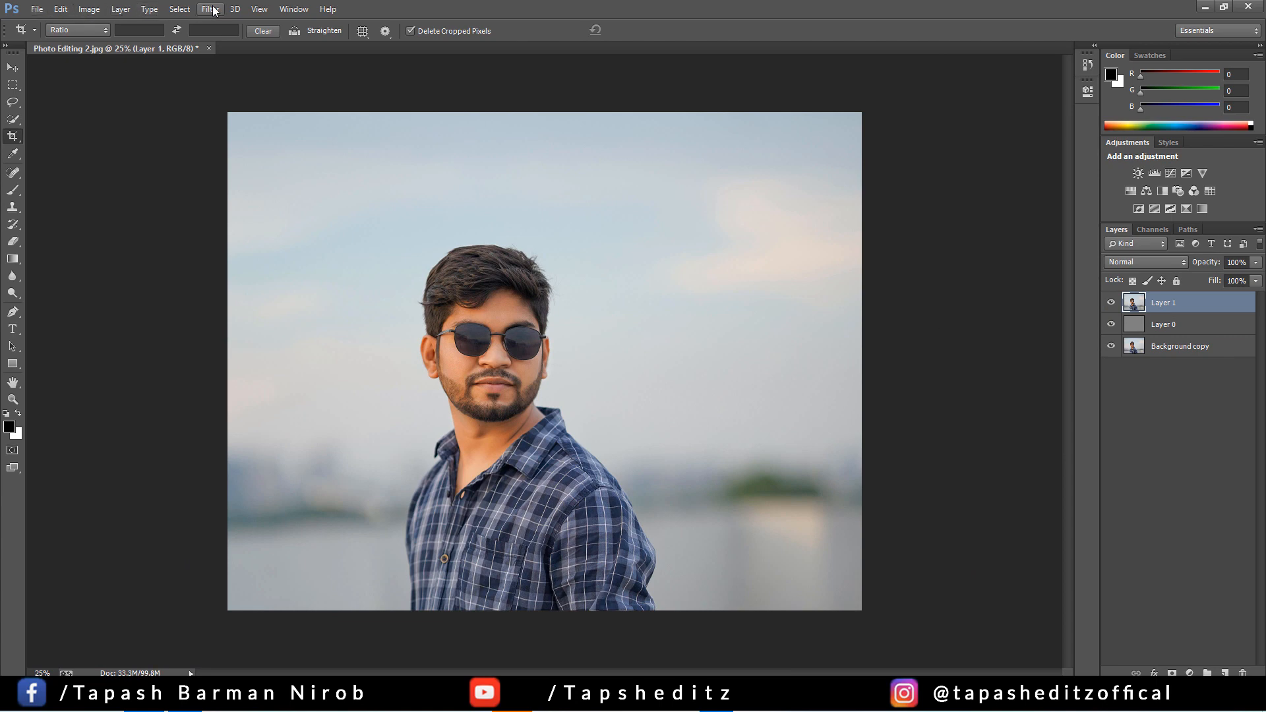
{"action": "left_click", "coordinate": [211, 9]}
{"action": "left_click", "coordinate": [255, 105]}
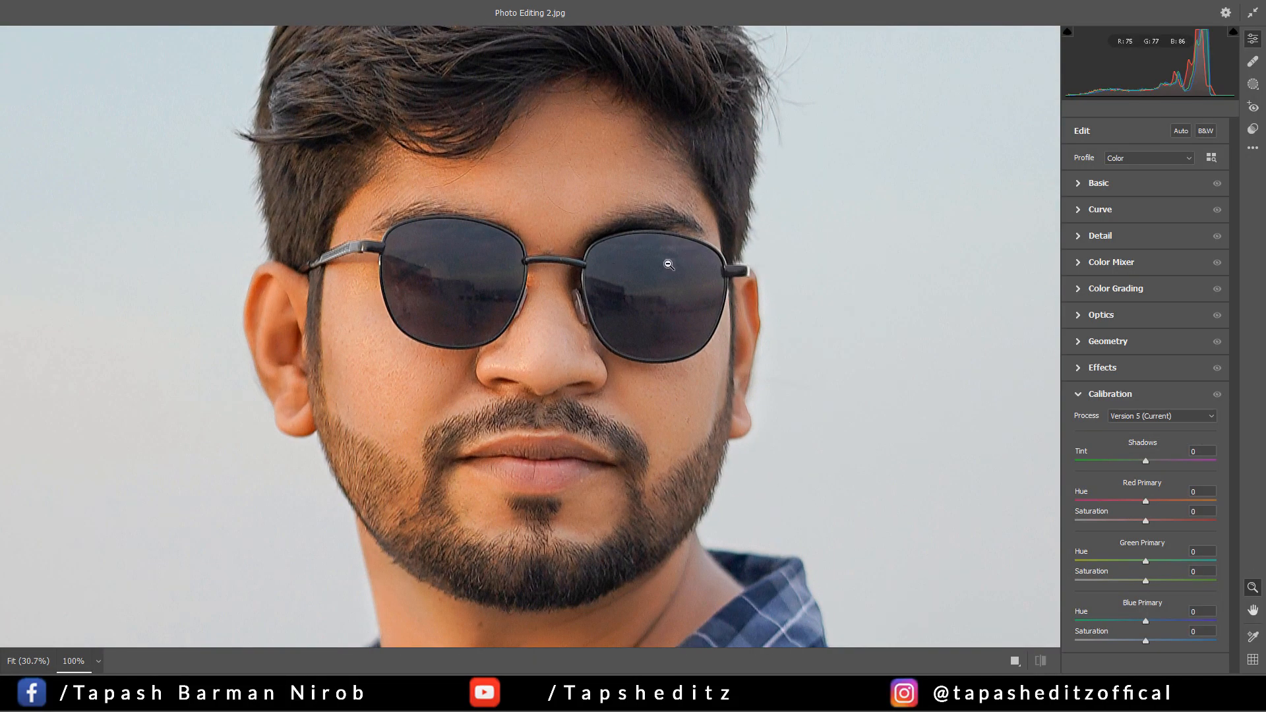
In the Camera Raw calibration, shift the Red Primary hue to a negative value and adjust the Blue Primary hue
{"action": "left_click", "coordinate": [626, 279]}
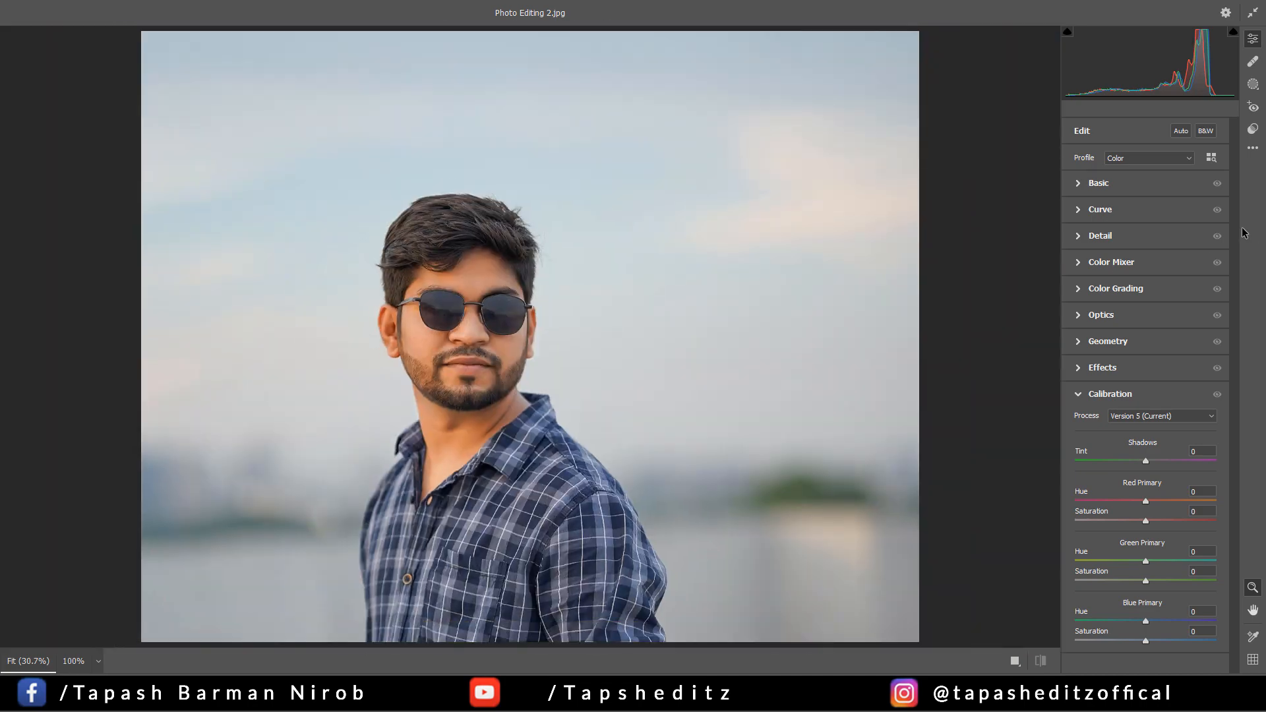
{"action": "left_click", "coordinate": [1082, 210]}
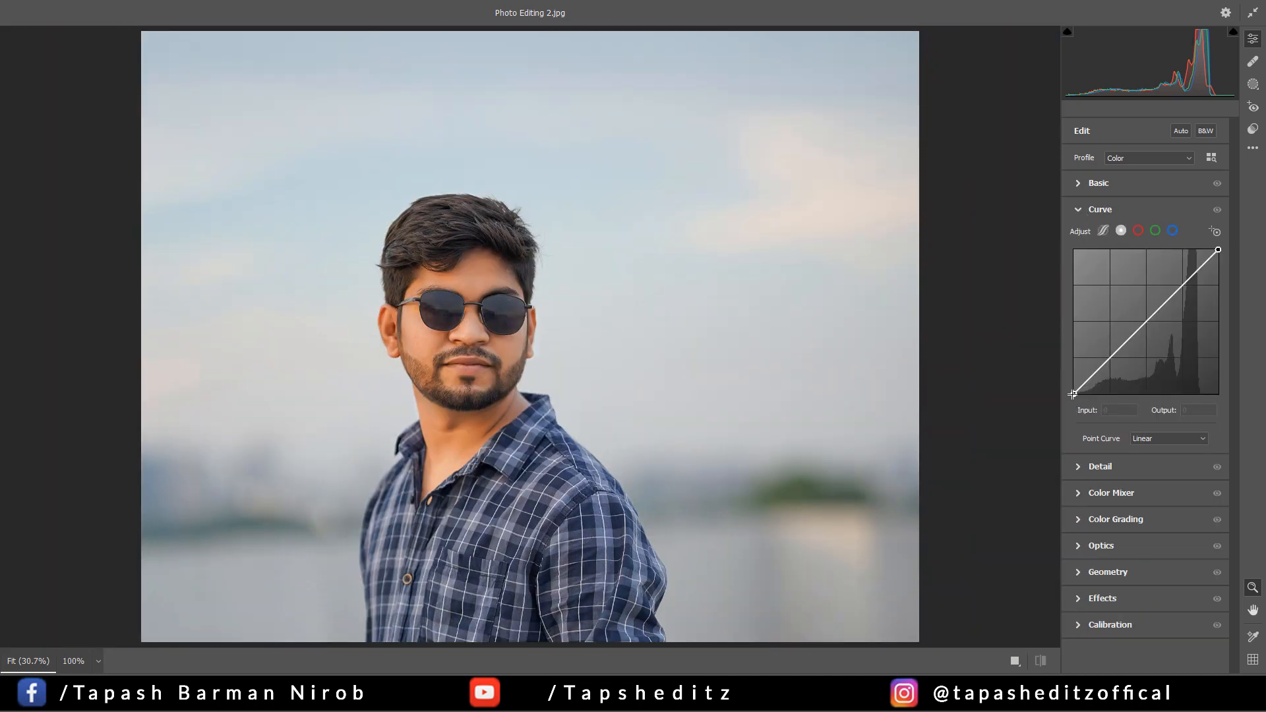
{"action": "left_click", "coordinate": [1076, 215]}
{"action": "left_click", "coordinate": [1081, 340]}
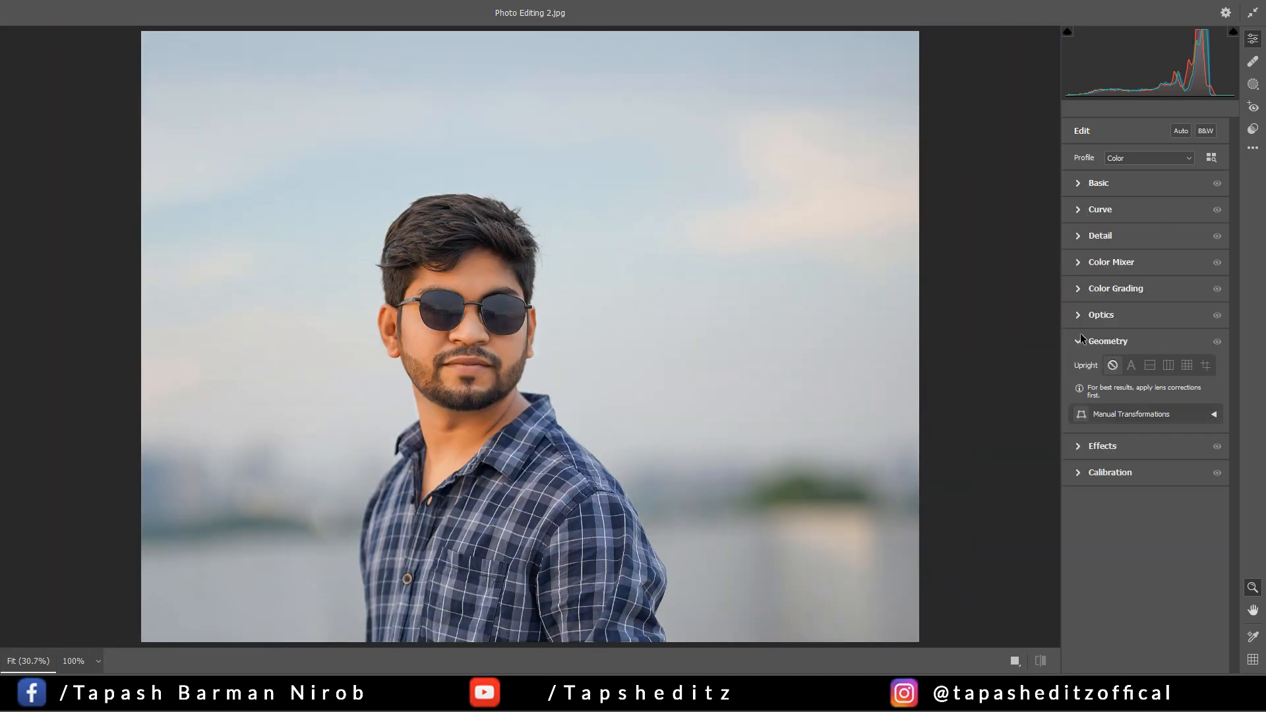
{"action": "left_click", "coordinate": [1080, 340]}
{"action": "left_click", "coordinate": [1079, 395]}
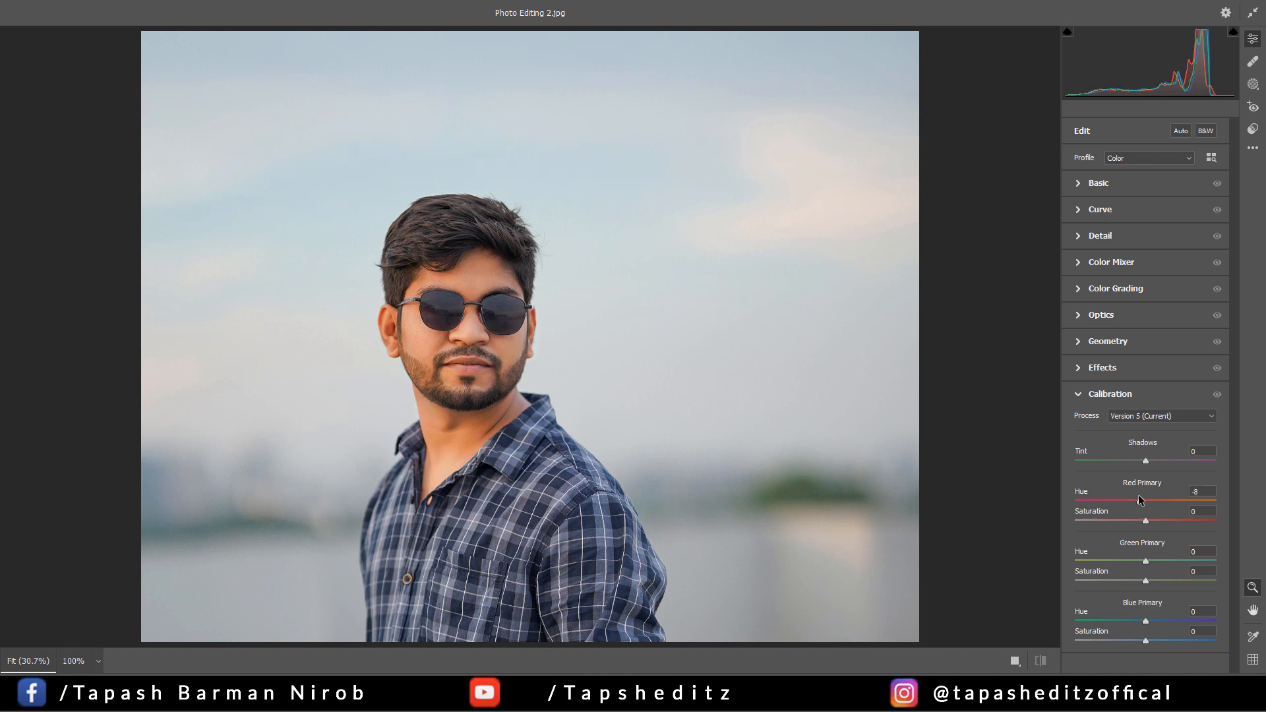
{"action": "left_click_drag", "start_coordinate": [1138, 496], "coordinate": [1134, 496]}
{"action": "left_click_drag", "start_coordinate": [1131, 619], "coordinate": [1149, 618]}
{"action": "left_click", "coordinate": [1079, 393]}
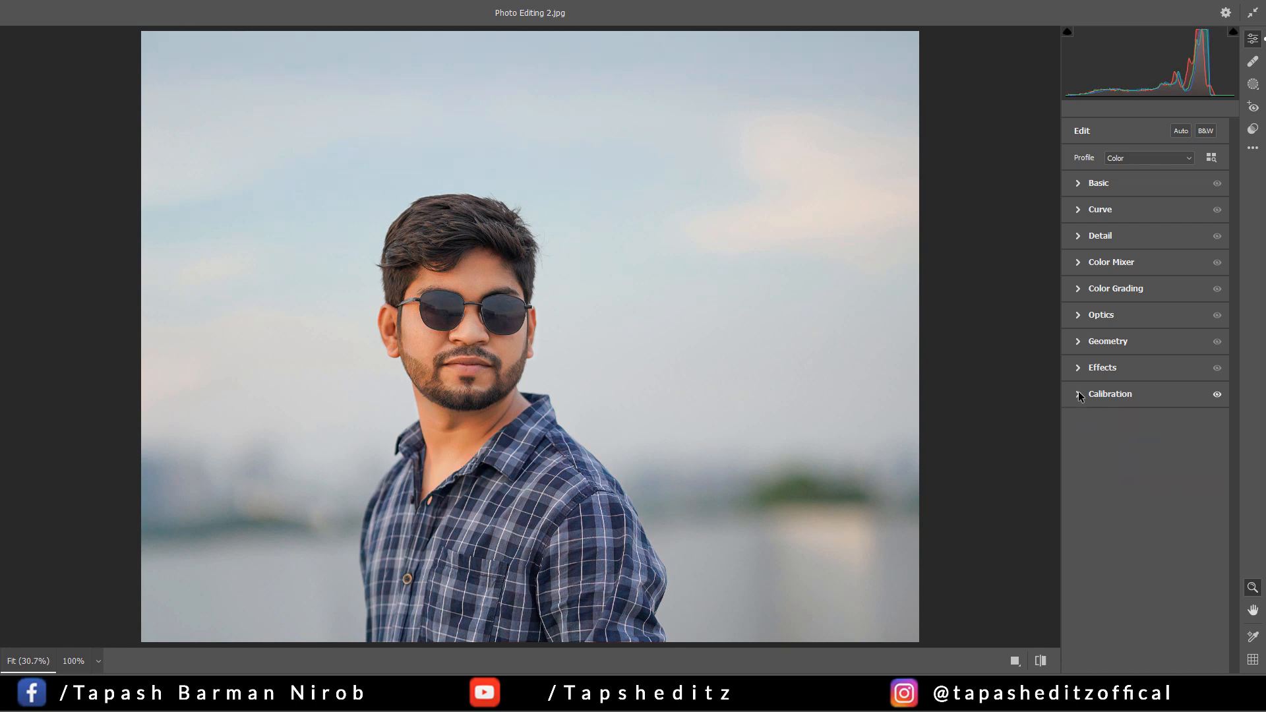
Tint the highlights teal with hue 167 and saturation 21 in Color Grading, and reset the midtones wheel to neutral
{"action": "left_click", "coordinate": [1078, 289]}
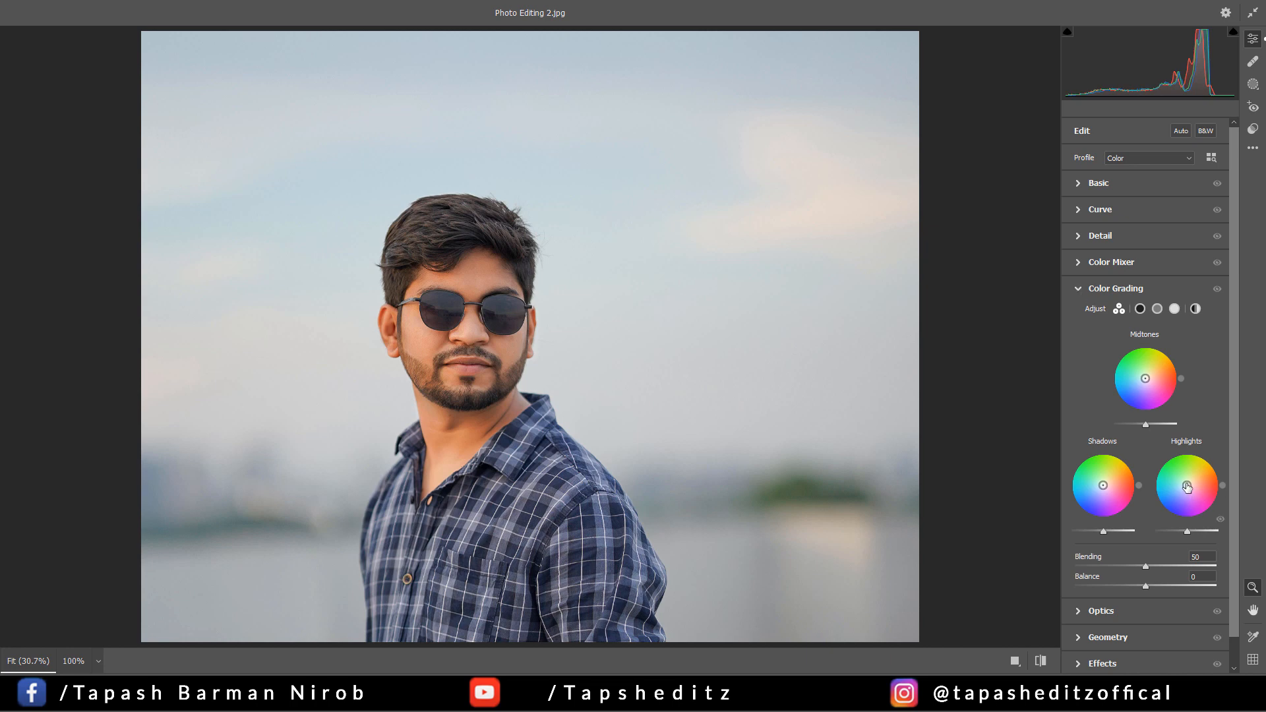
{"action": "left_click_drag", "start_coordinate": [1187, 485], "coordinate": [1181, 484]}
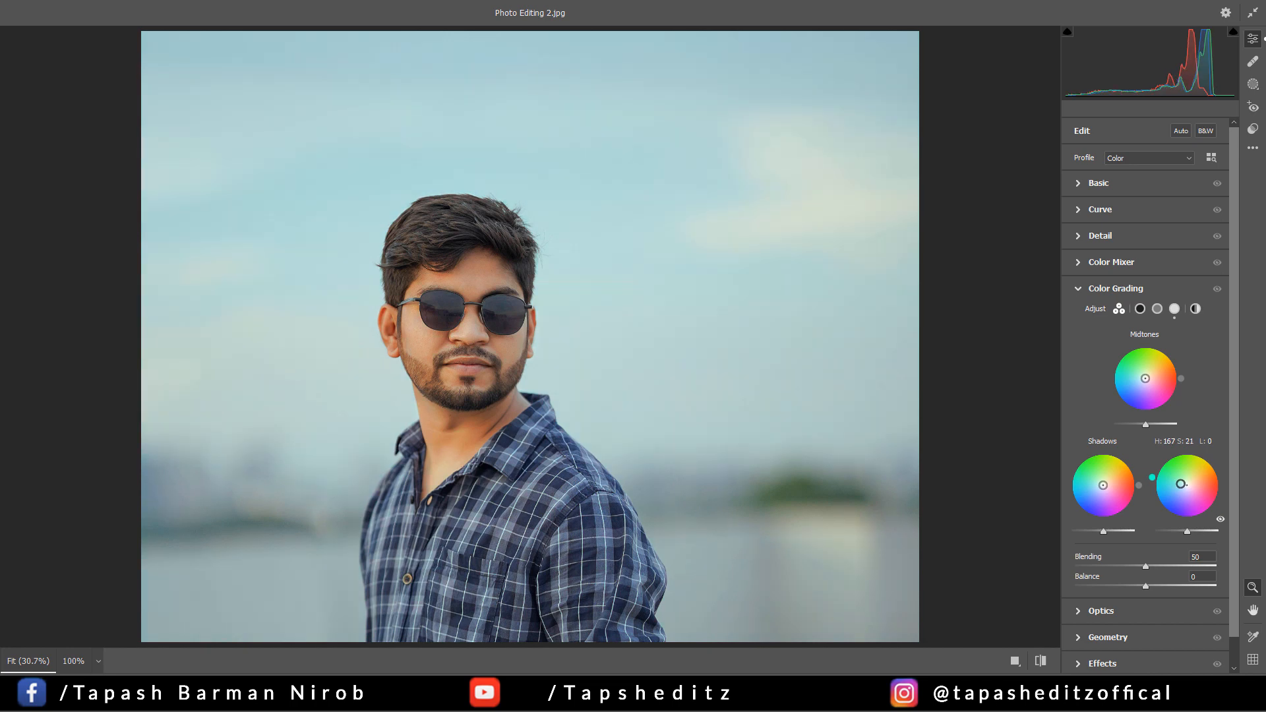
{"action": "left_click_drag", "start_coordinate": [1145, 378], "coordinate": [1145, 377]}
{"action": "double_click", "coordinate": [1144, 377]}
{"action": "left_click", "coordinate": [1079, 288]}
Add moderate sharpening to the portrait, with noise reduction left at 0
{"action": "left_click", "coordinate": [1080, 237]}
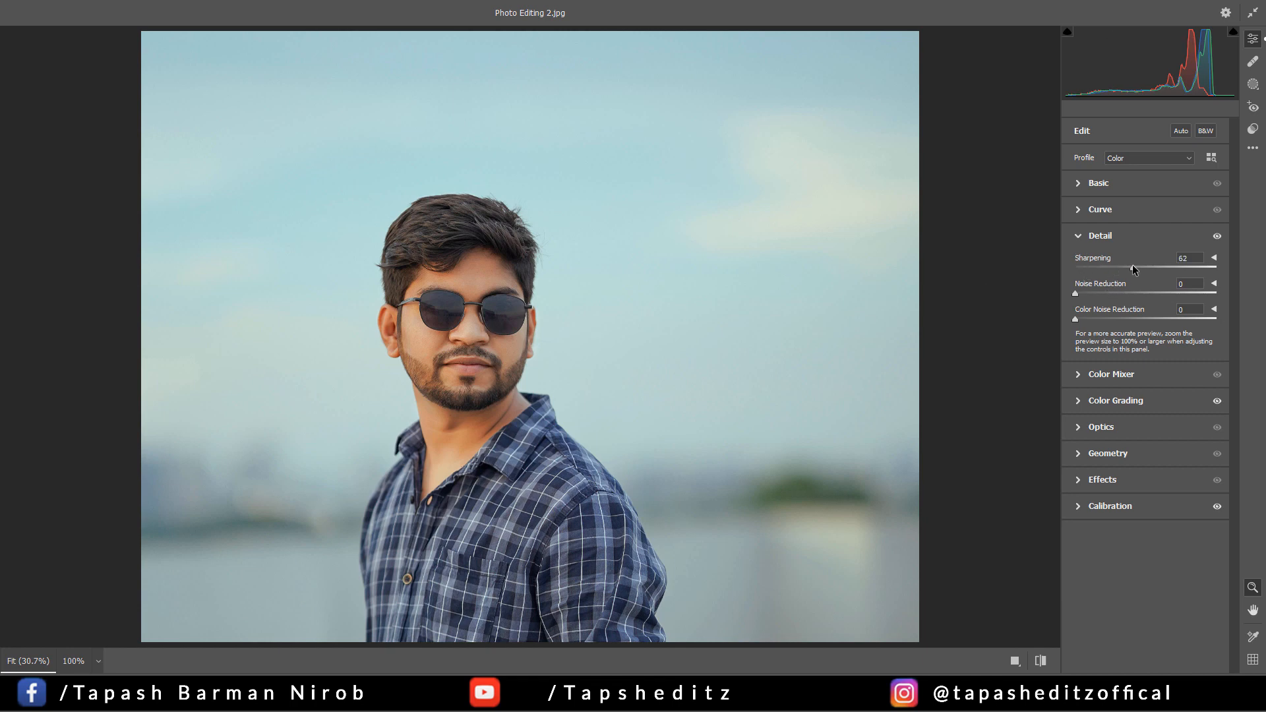
{"action": "left_click_drag", "start_coordinate": [1132, 265], "coordinate": [1105, 266]}
{"action": "left_click", "coordinate": [1078, 237]}
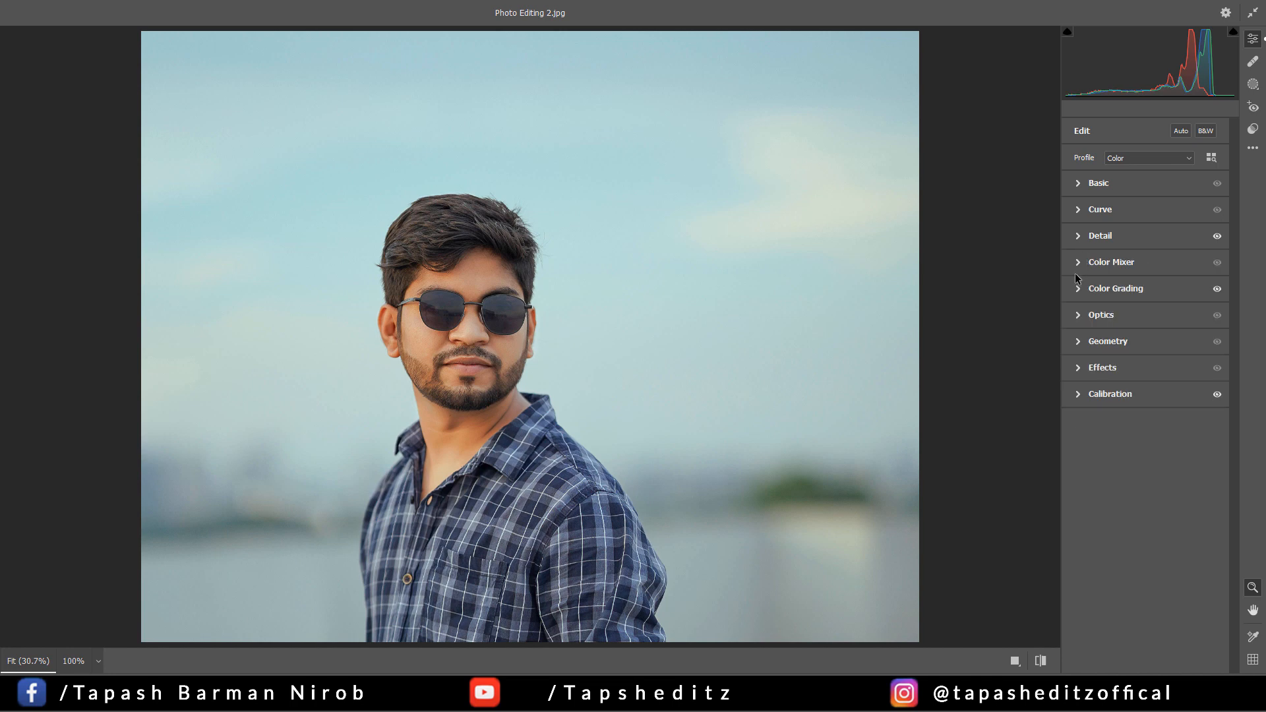
Set the Oranges hue to +1 in the Color Mixer and check the skin tone up close
{"action": "left_click", "coordinate": [1078, 284]}
{"action": "left_click", "coordinate": [1078, 271]}
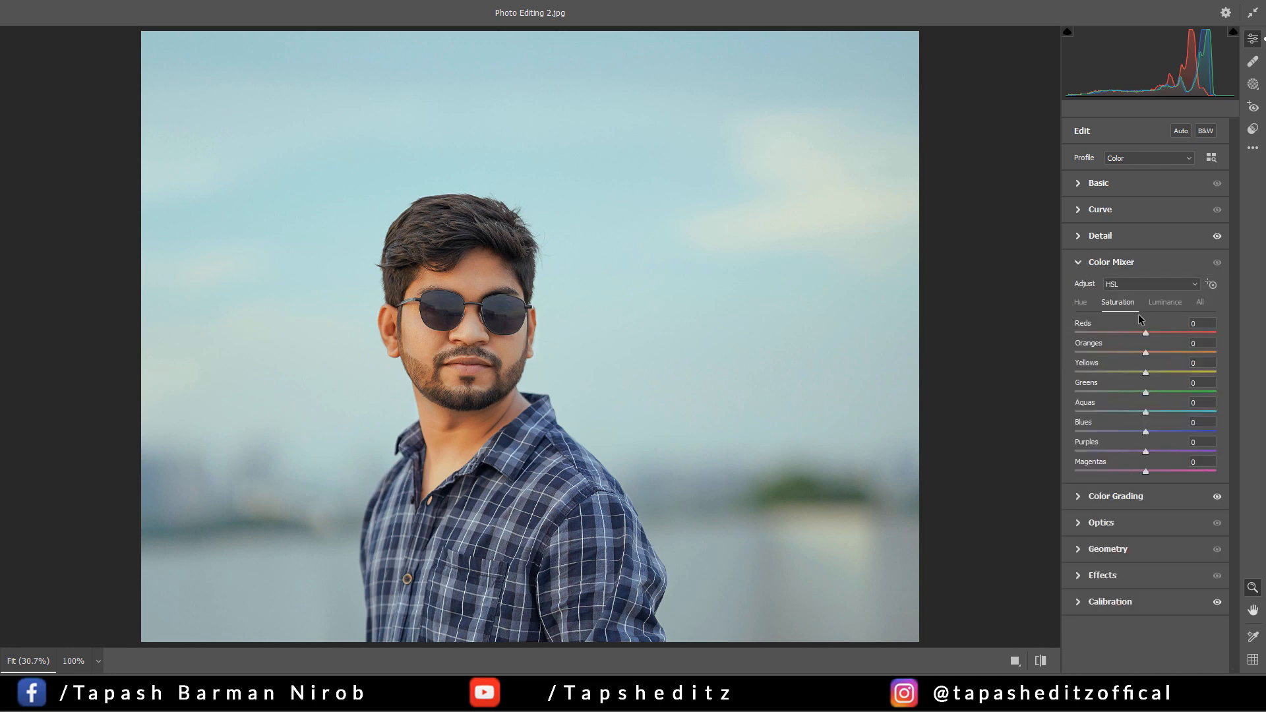
{"action": "left_click", "coordinate": [1085, 302]}
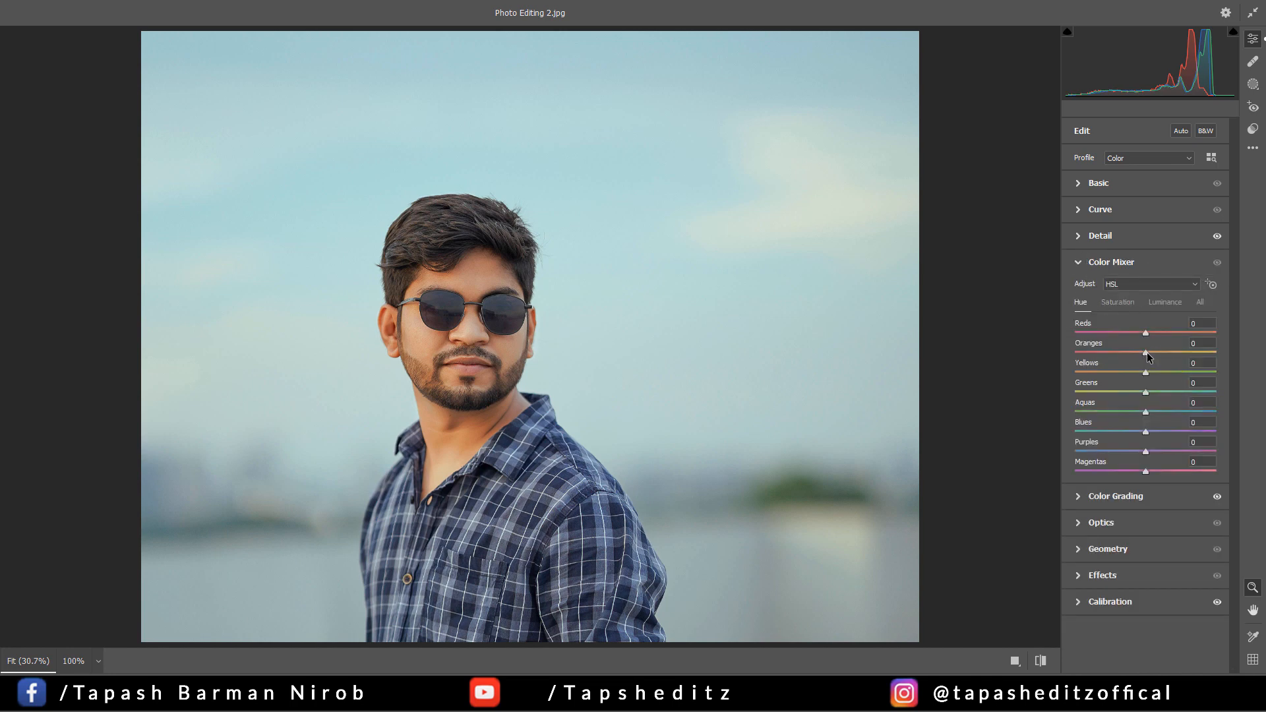
{"action": "mouse_move", "coordinate": [1147, 357]}
{"action": "left_mouse_down"}
{"action": "mouse_move", "coordinate": [1160, 352]}
{"action": "mouse_move", "coordinate": [1136, 353]}
{"action": "mouse_move", "coordinate": [1148, 357]}
{"action": "left_mouse_up"}
{"action": "left_click", "coordinate": [435, 366]}
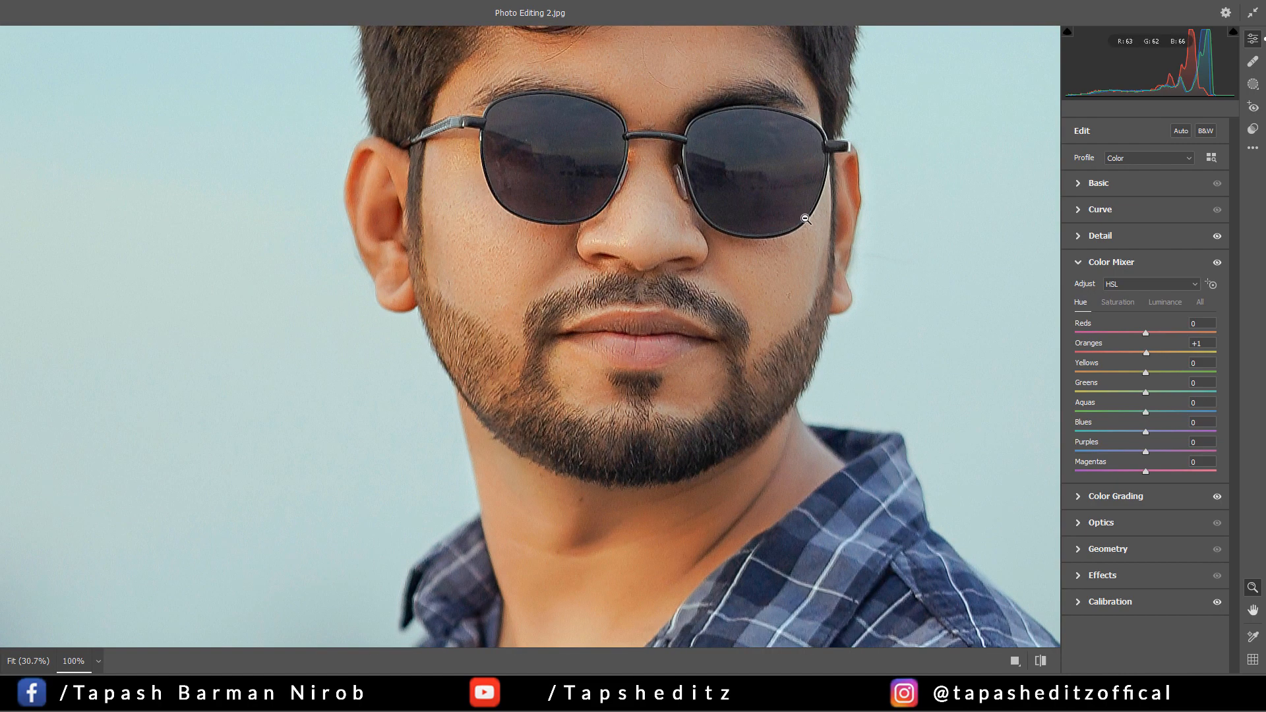
{"action": "left_click", "coordinate": [805, 218]}
{"action": "left_click", "coordinate": [1079, 264]}
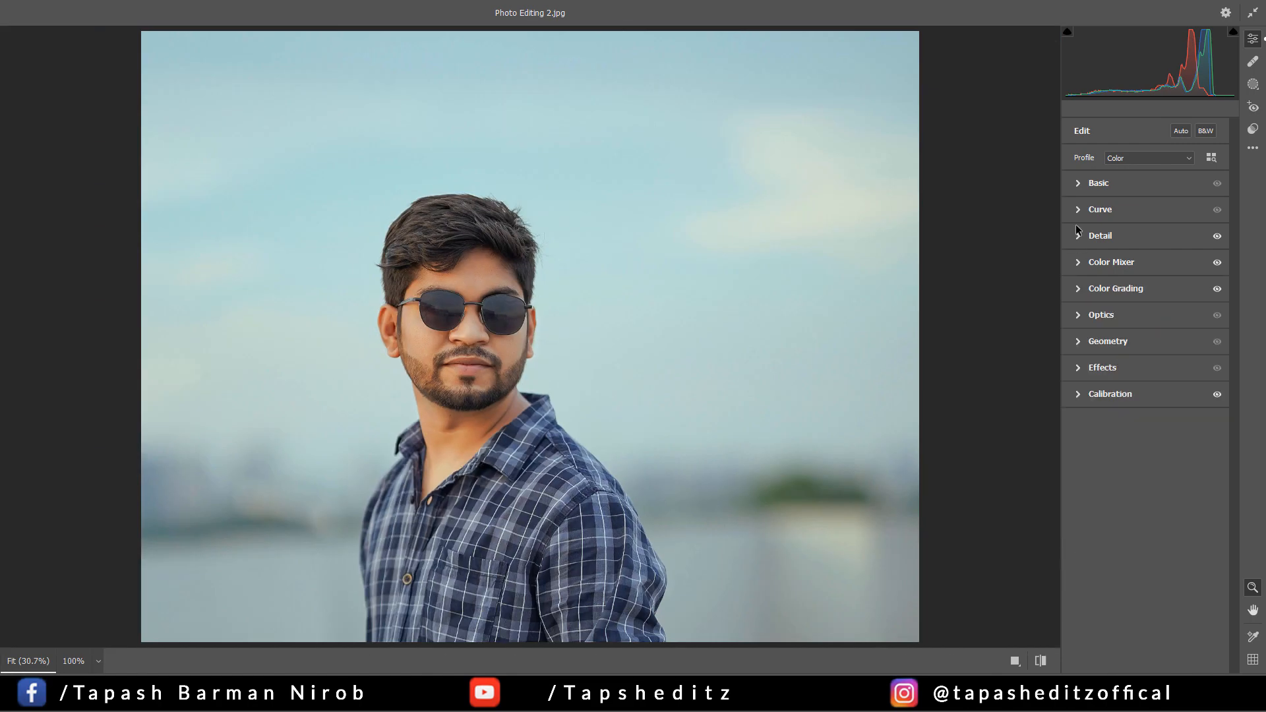
Reduce the portrait's Highlights to -32 and raise its Texture to +12 in the Basic adjustments
{"action": "left_click", "coordinate": [1078, 184]}
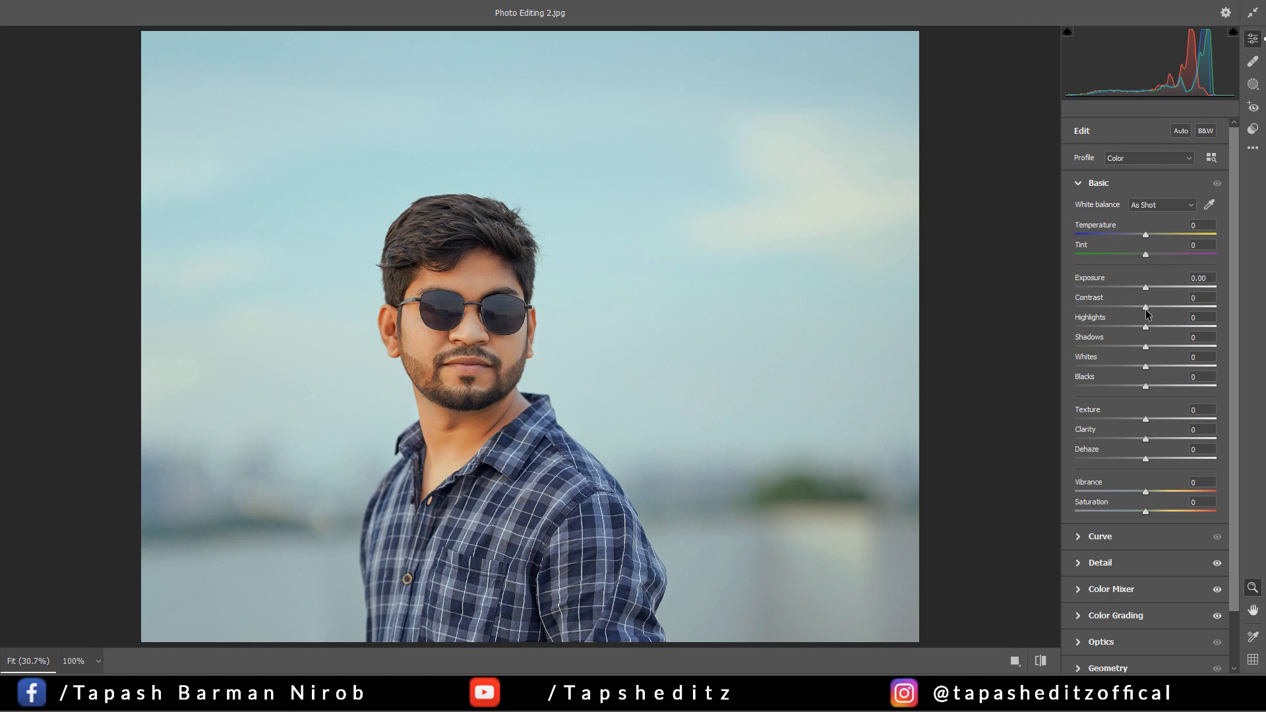
{"action": "left_click_drag", "start_coordinate": [1145, 326], "coordinate": [1123, 320]}
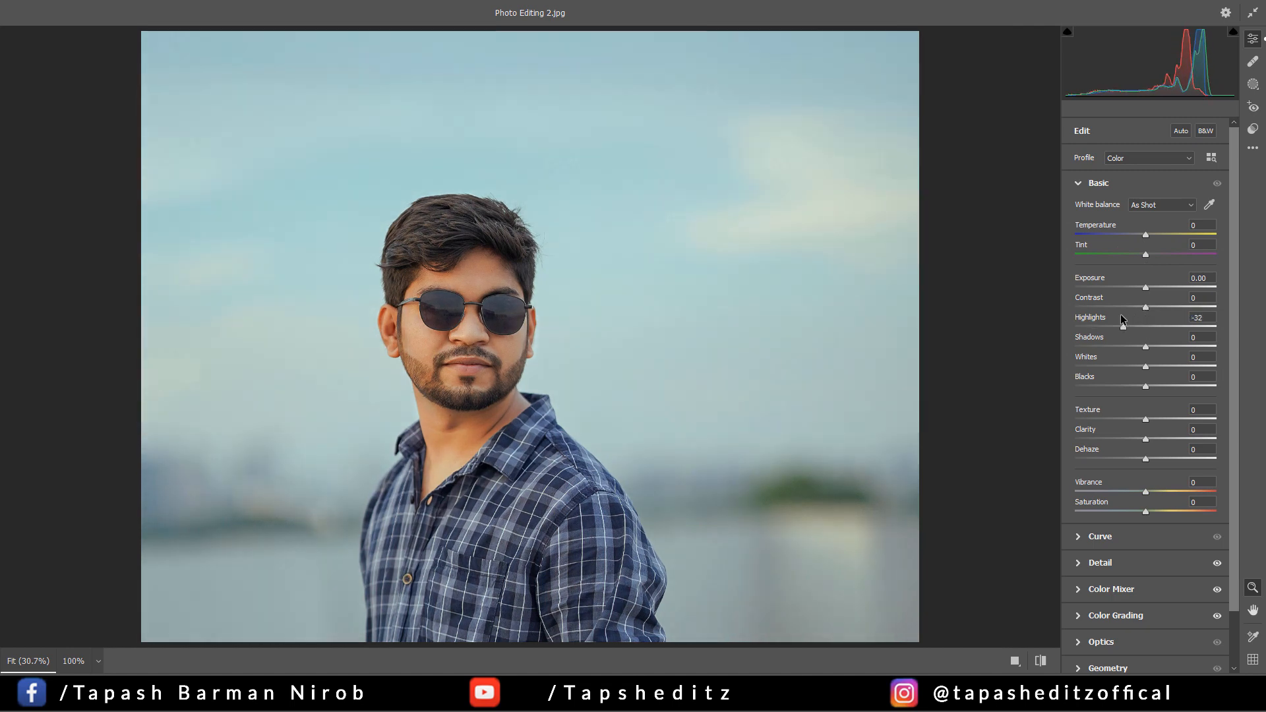
{"action": "left_click", "coordinate": [1155, 420]}
Darken the photo's edges with an Optics vignette of -30, leaving Distortion at 0
{"action": "scroll", "coordinate": [1126, 525], "scroll_direction": "down", "scroll_amount": 1}
{"action": "scroll", "coordinate": [1127, 525], "scroll_direction": "down", "scroll_amount": 1}
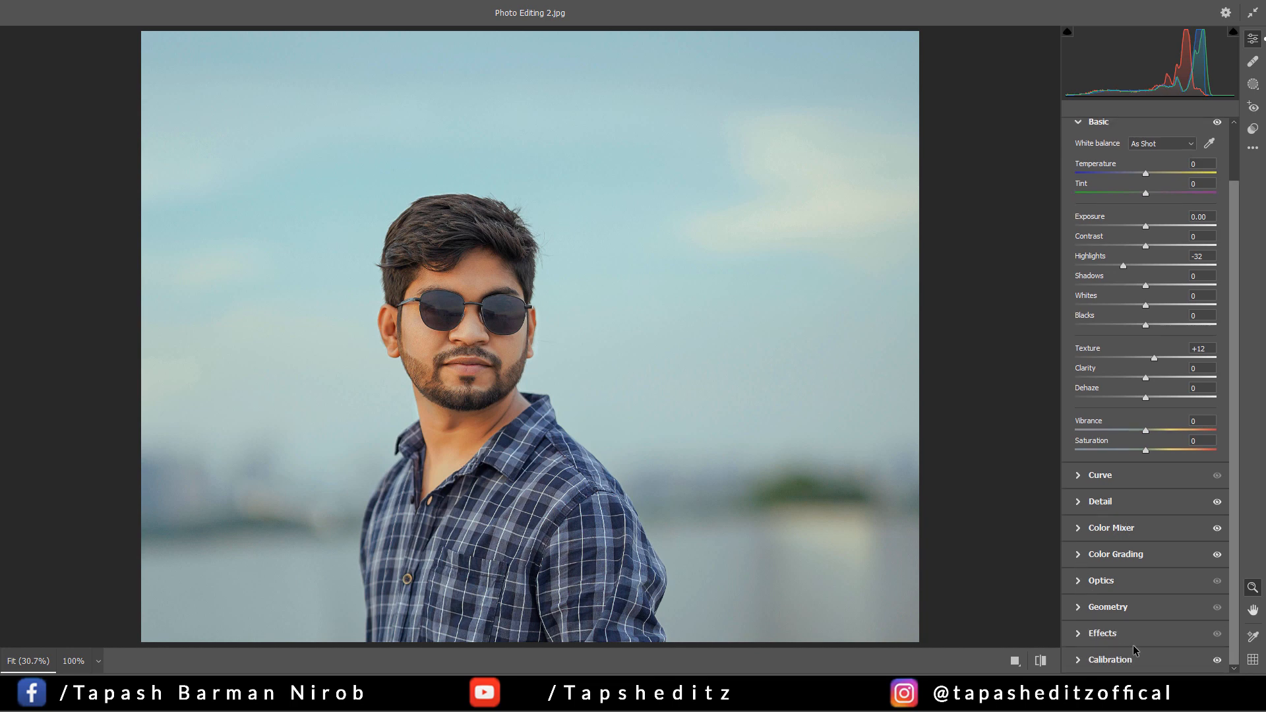
{"action": "left_click", "coordinate": [1082, 589]}
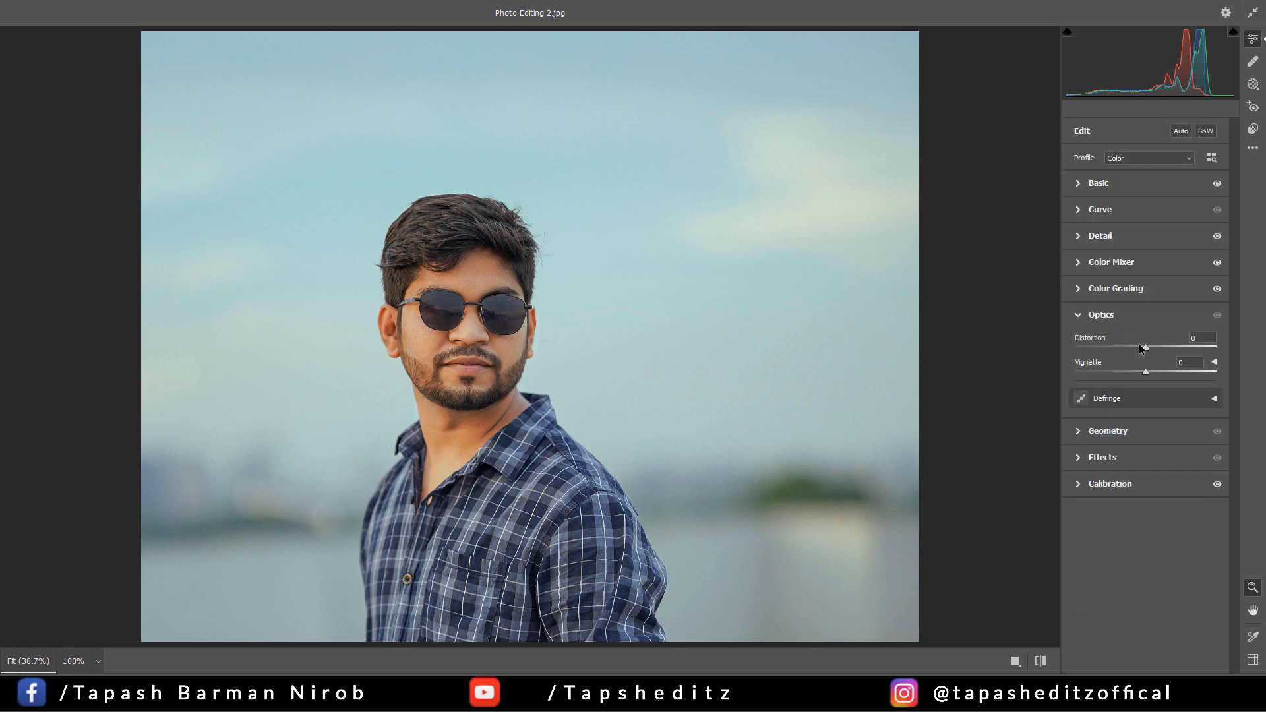
{"action": "left_click_drag", "start_coordinate": [1146, 350], "coordinate": [1143, 349]}
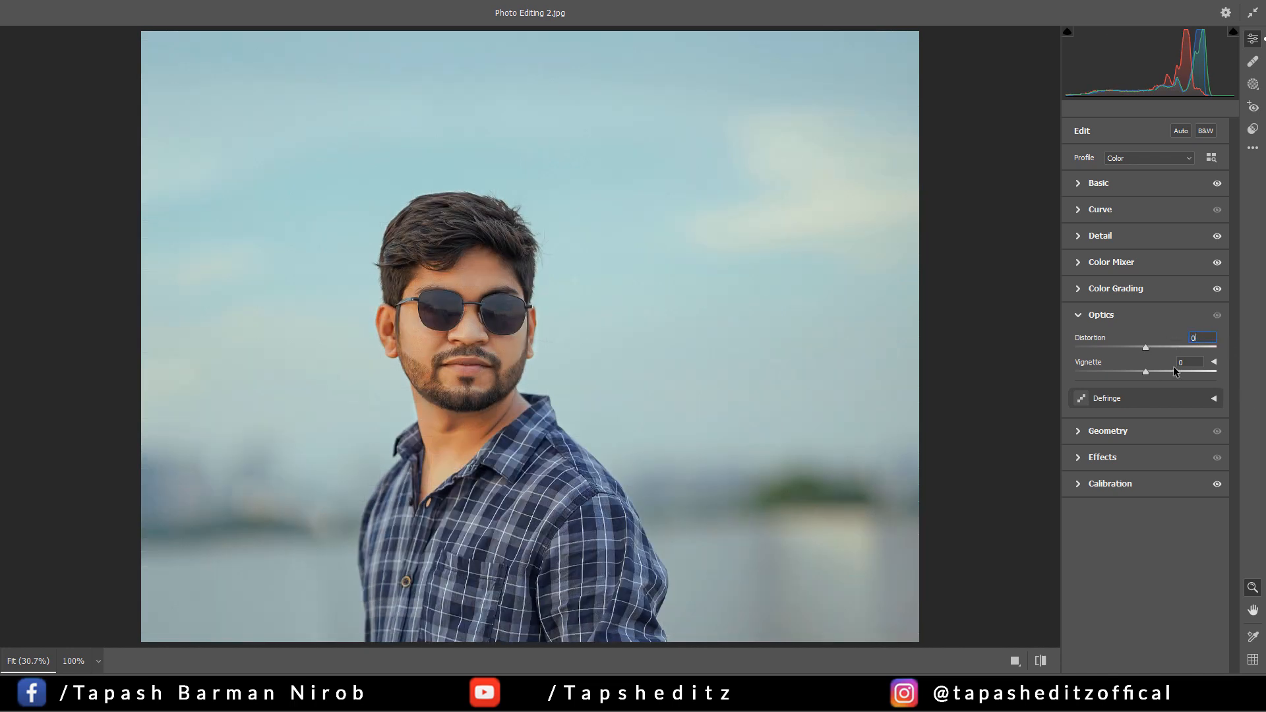
{"action": "left_click_drag", "start_coordinate": [1145, 376], "coordinate": [1124, 374]}
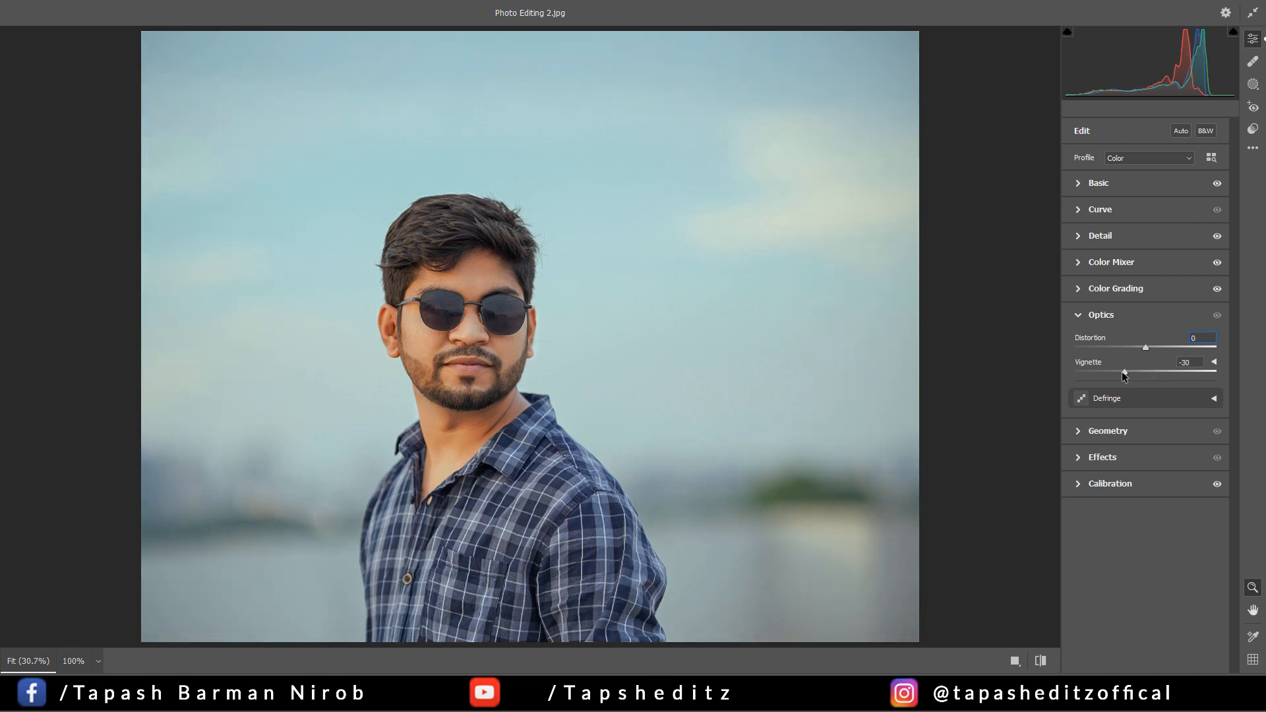
Try the tone curve's black point, keep it at input 0 and output 0, and apply the Camera Raw adjustments to the layer
{"action": "left_click", "coordinate": [1083, 212]}
{"action": "left_click", "coordinate": [1073, 393]}
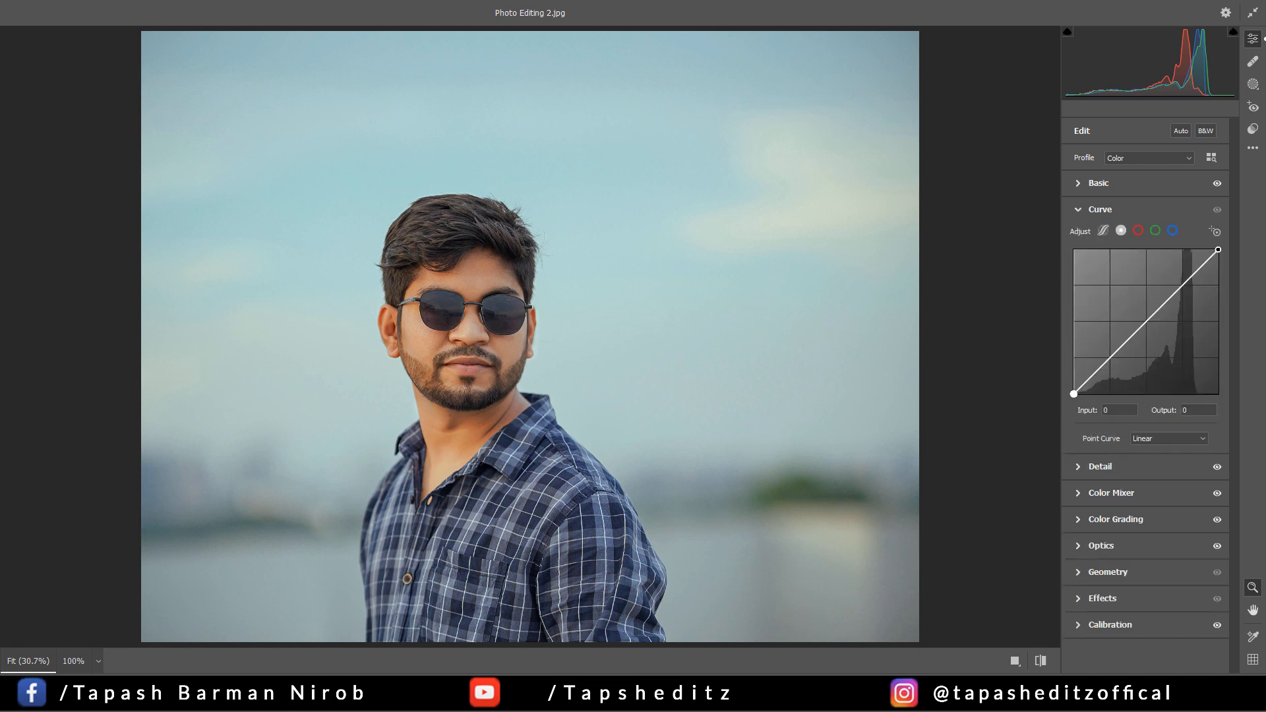
{"action": "mouse_move", "coordinate": [1073, 393]}
{"action": "left_mouse_down"}
{"action": "mouse_move", "coordinate": [1094, 380]}
{"action": "mouse_move", "coordinate": [1073, 394]}
{"action": "left_mouse_up"}
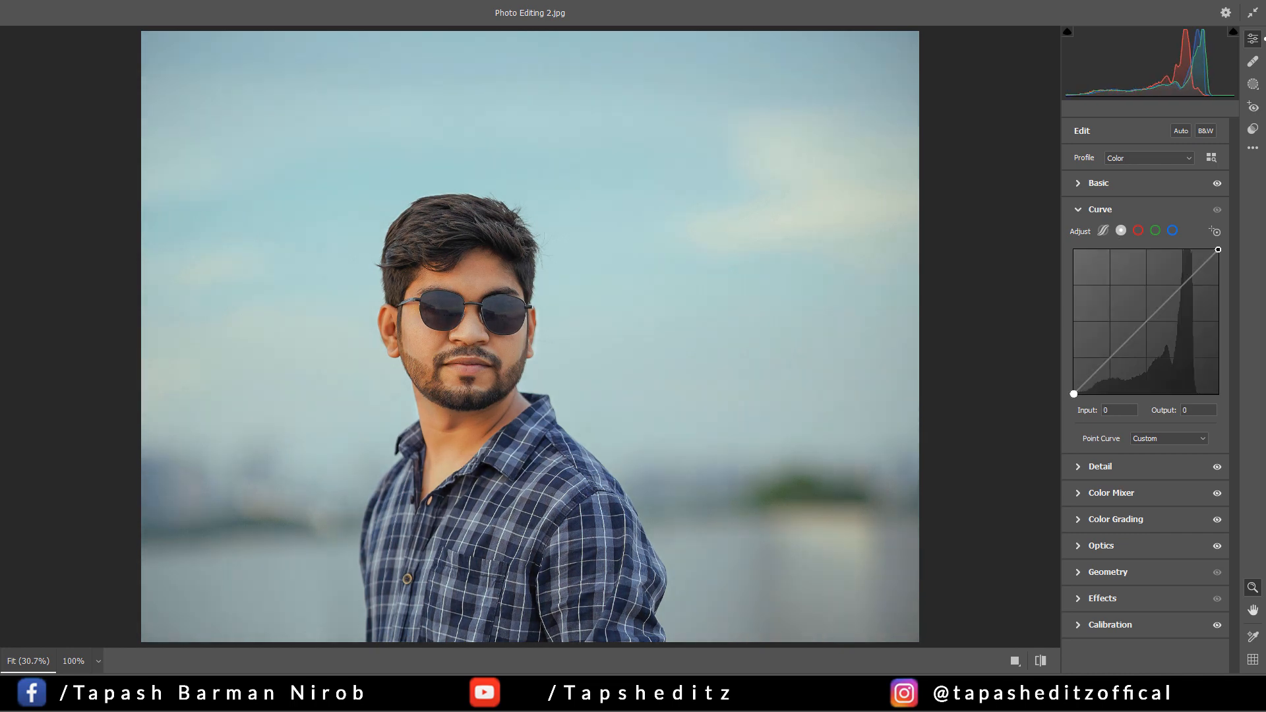
{"action": "key", "text": "Return"}
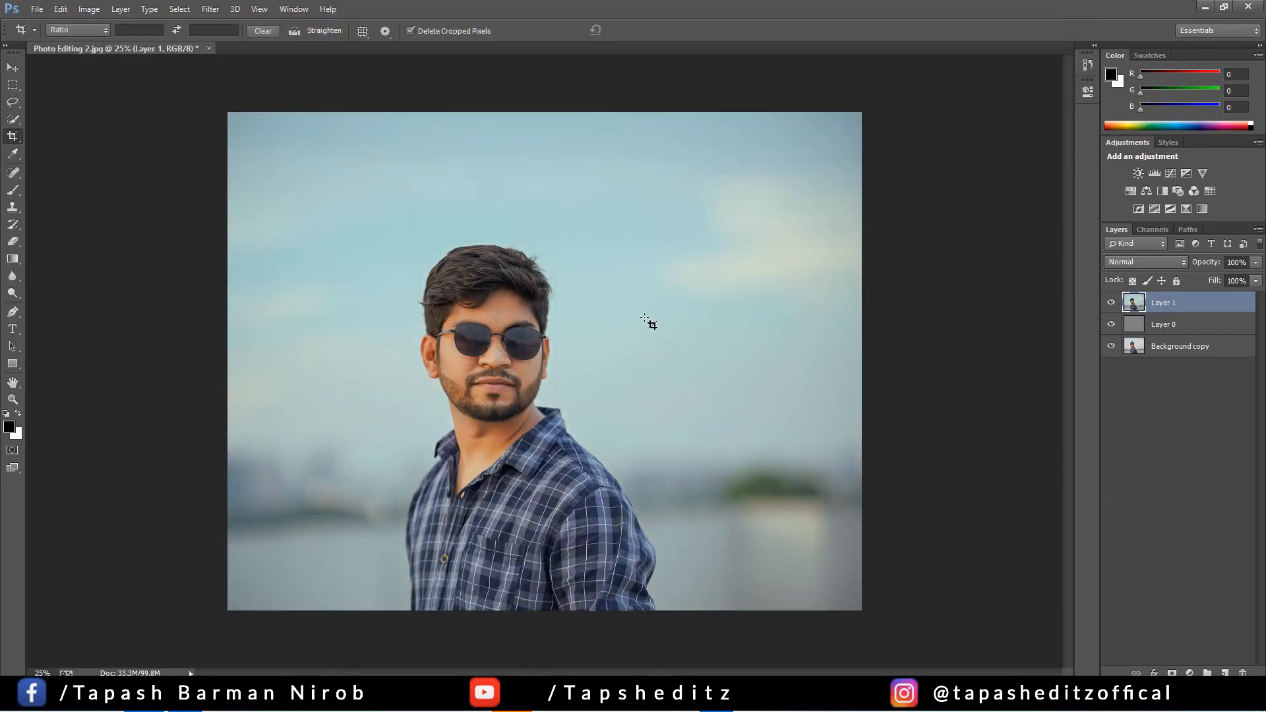
Examine the graded portrait as a whole at a reduced size and return to 25% magnification
{"action": "key", "text": "ctrl+minus"}
{"action": "key", "text": "ctrl+minus"}
{"action": "key", "text": "ctrl+minus"}
{"action": "key", "text": "ctrl+minus"}
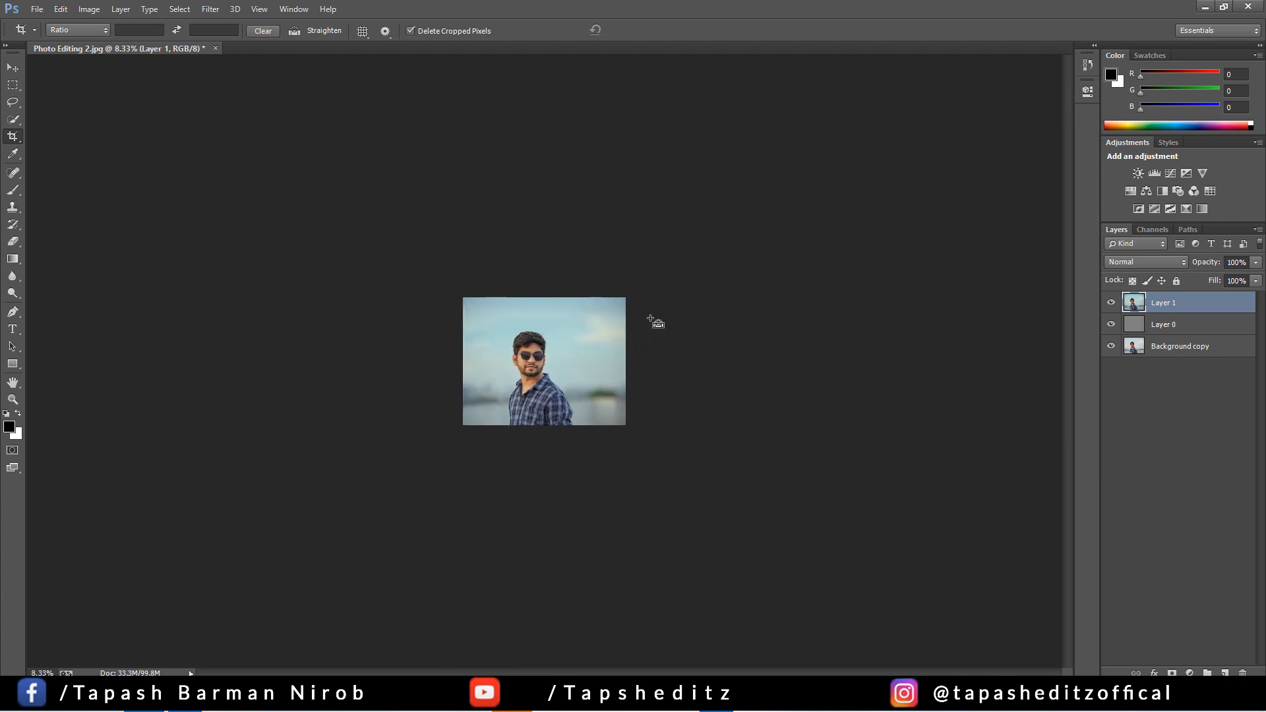
{"action": "key", "text": "ctrl+plus"}
{"action": "key", "text": "ctrl+plus"}
{"action": "key", "text": "ctrl+plus"}
{"action": "key", "text": "ctrl+plus"}
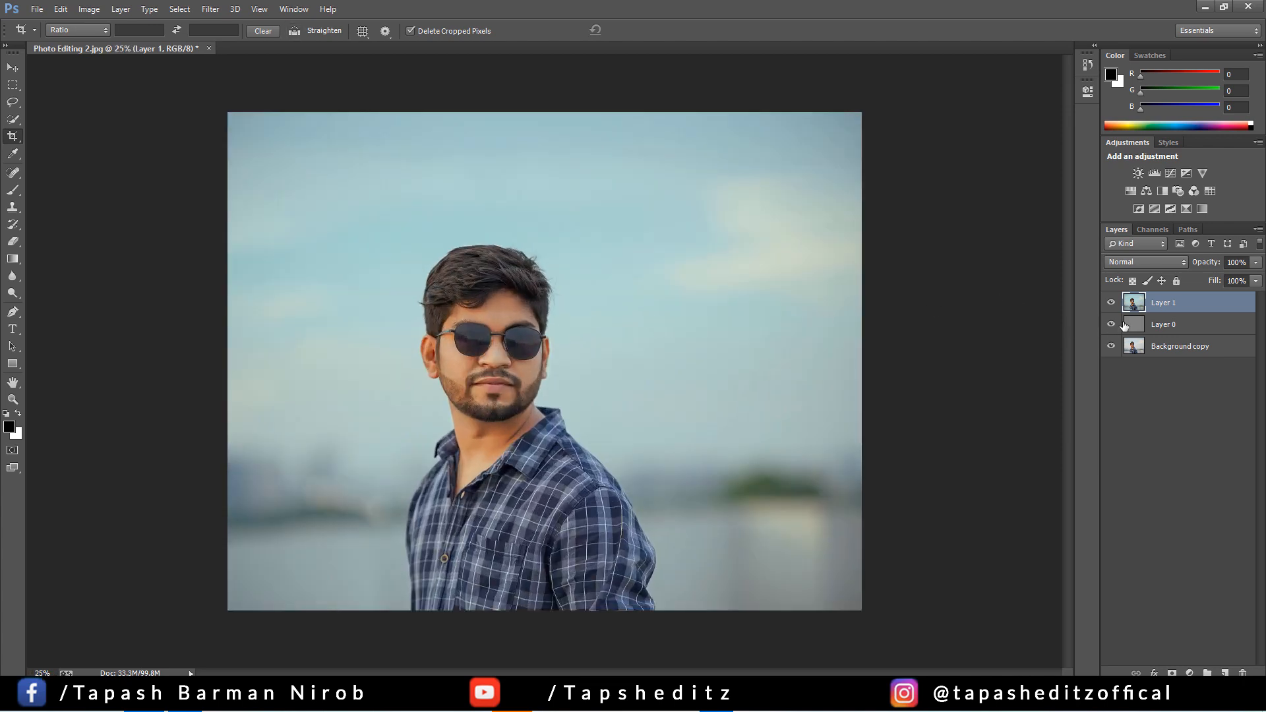
Try to merge Layer 1 down into Layer 0, and undo the merge
{"action": "right_click", "coordinate": [1160, 307]}
{"action": "left_click", "coordinate": [927, 478]}
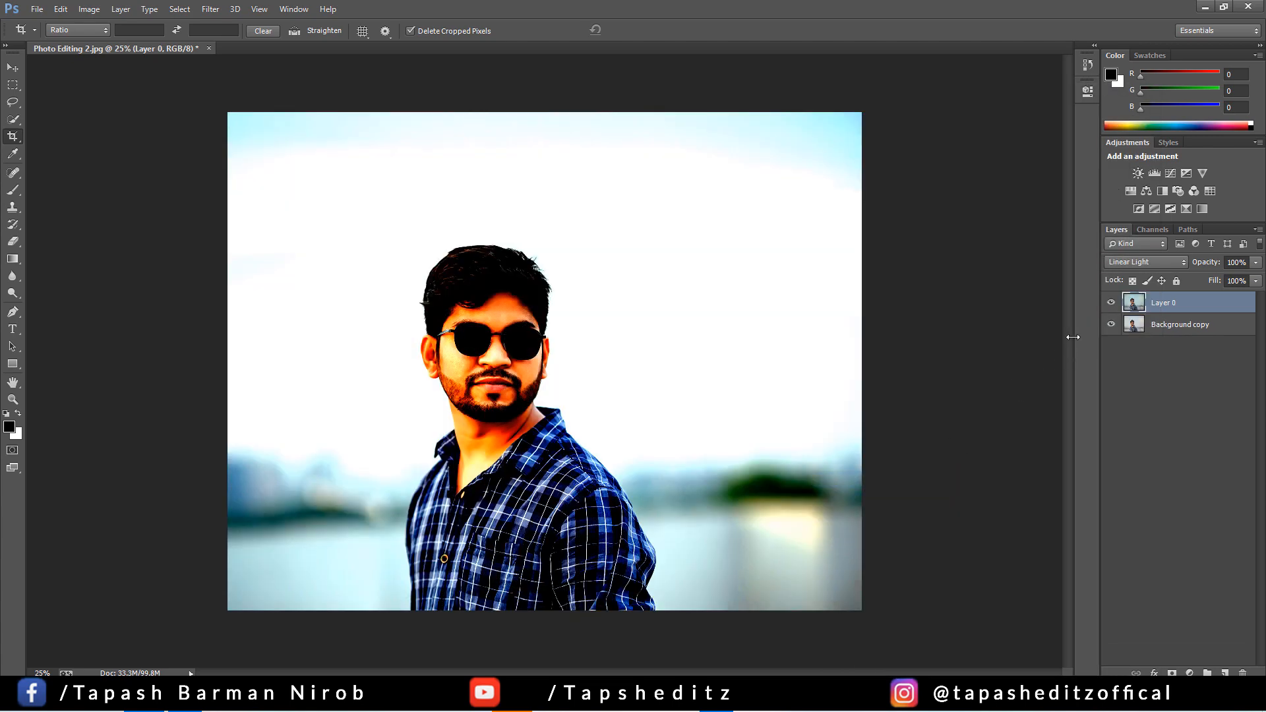
{"action": "key", "text": "ctrl+z"}
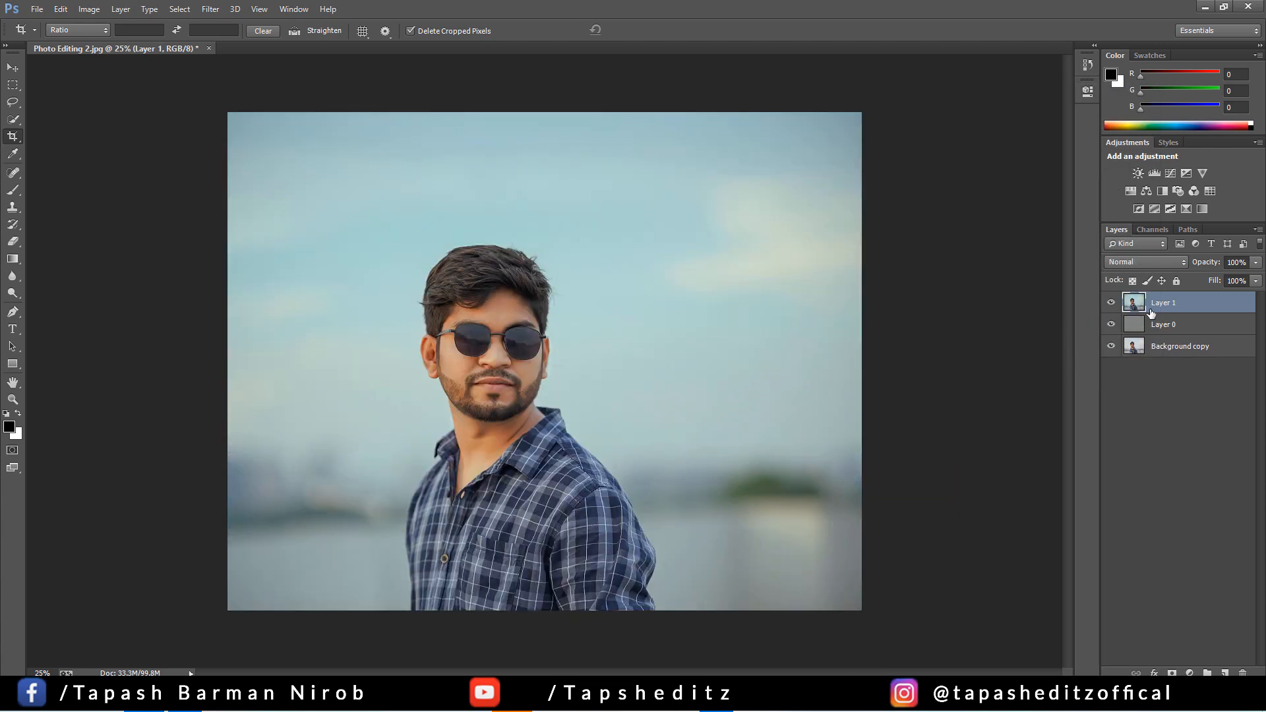
Examine the graded face and hair up close at 50% magnification
{"action": "key", "text": "ctrl"}
{"action": "scroll", "coordinate": [573, 324], "scroll_direction": "up", "scroll_amount": 2}
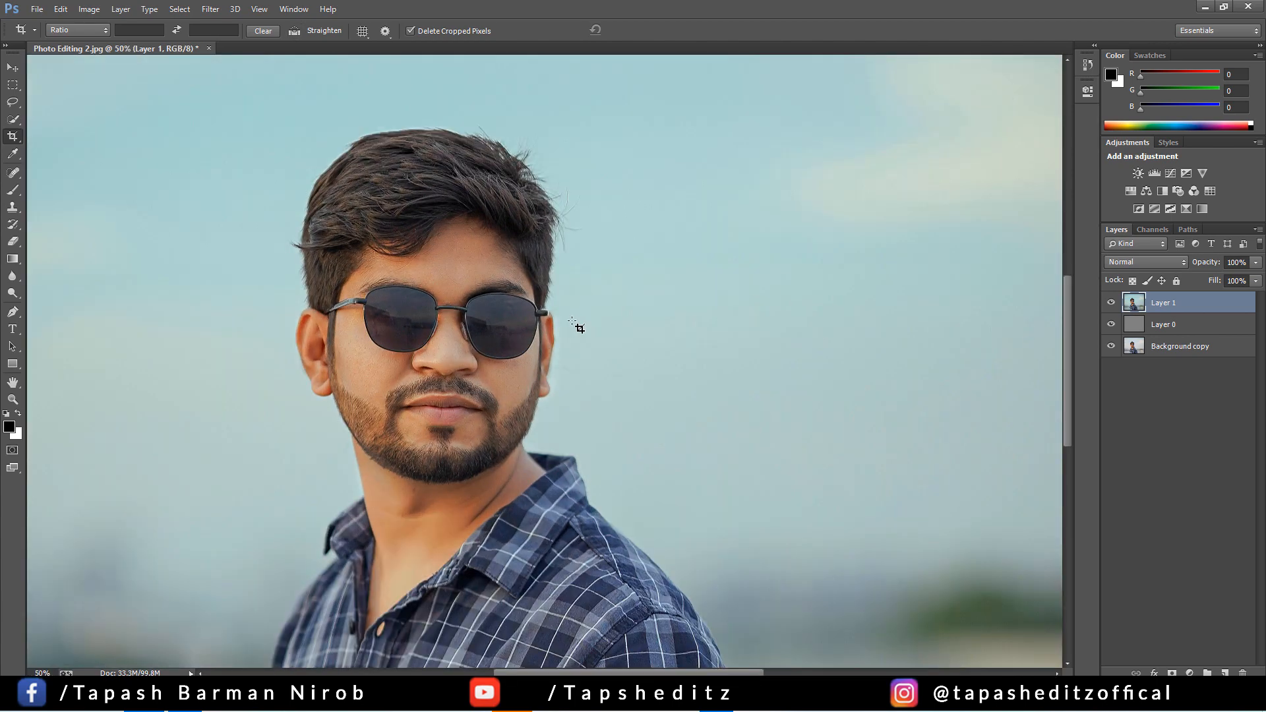